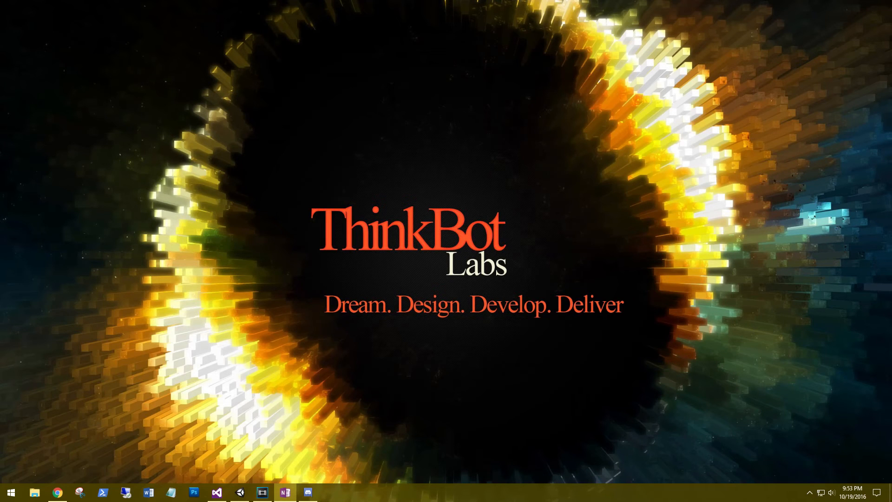
# Switch to the Unity project and examine the Bowling Lane object's parts and the Breakable Pumpkin asset's store page
pyautogui.hotkey('alt', 'Tab')
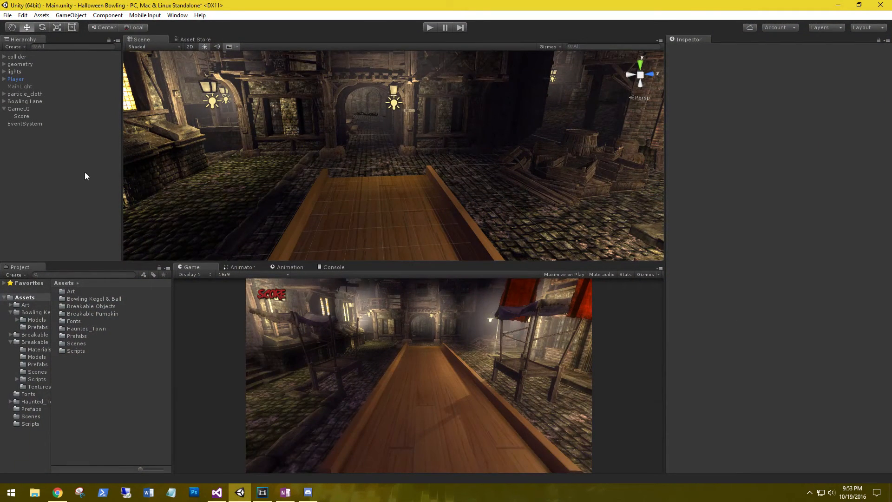
pyautogui.click(4, 108)
pyautogui.click(4, 101)
pyautogui.click(27, 103)
pyautogui.moveTo(243, 201)
pyautogui.mouseDown(button='right')
pyautogui.moveTo(257, 223)
pyautogui.moveTo(459, 236)
pyautogui.moveTo(514, 225)
pyautogui.moveTo(434, 203)
pyautogui.moveTo(354, 228)
pyautogui.moveTo(279, 186)
pyautogui.moveTo(228, 196)
pyautogui.mouseUp(button='right')
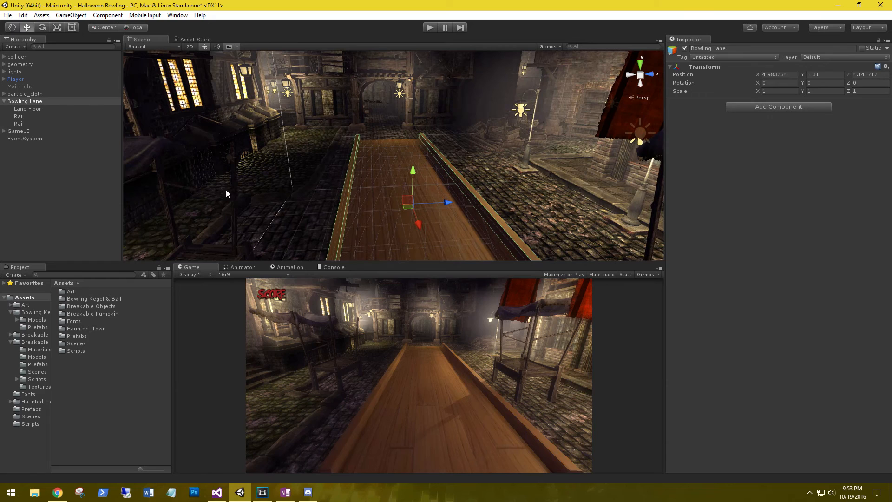
pyautogui.click(185, 38)
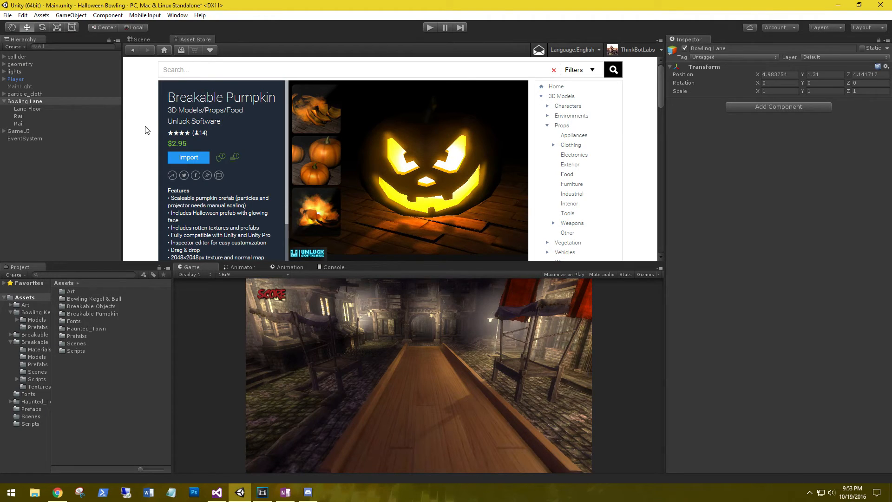
pyautogui.click(142, 39)
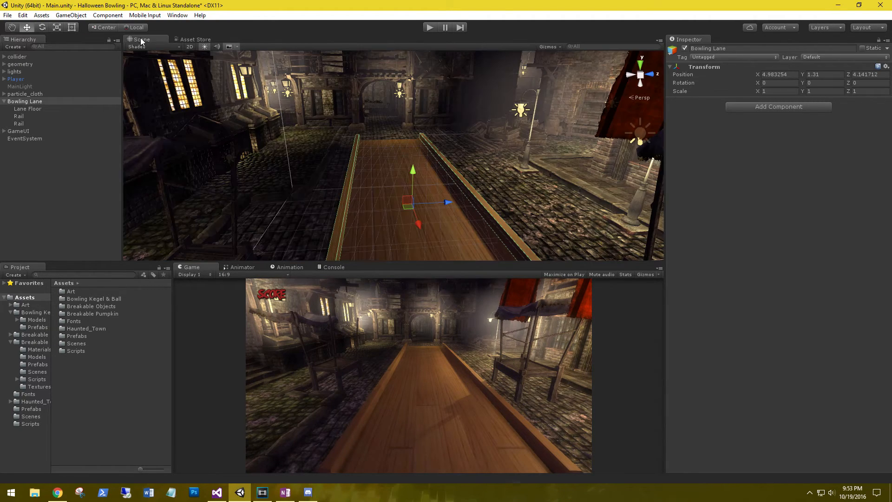
# Place the Breakable Pumpkin - Halloween prefab from the Breakable Pumpkin assets onto the bowling lane
pyautogui.doubleClick(88, 313)
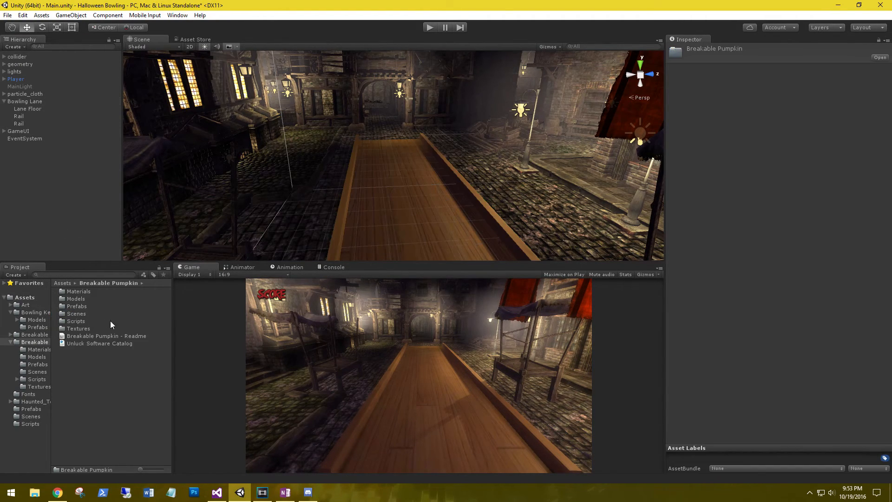
pyautogui.doubleClick(82, 306)
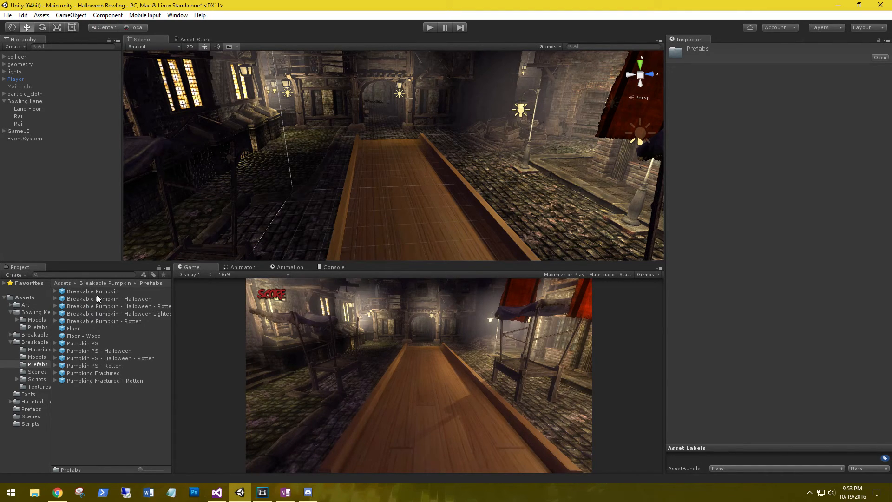
pyautogui.click(75, 299)
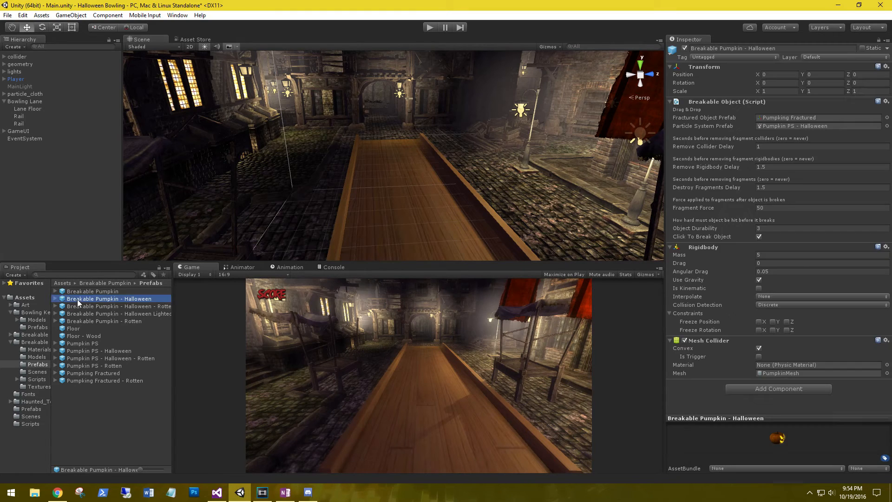
pyautogui.moveTo(84, 300); pyautogui.dragTo(427, 239)
pyautogui.moveTo(426, 238); pyautogui.dragTo(326, 179, button='right')
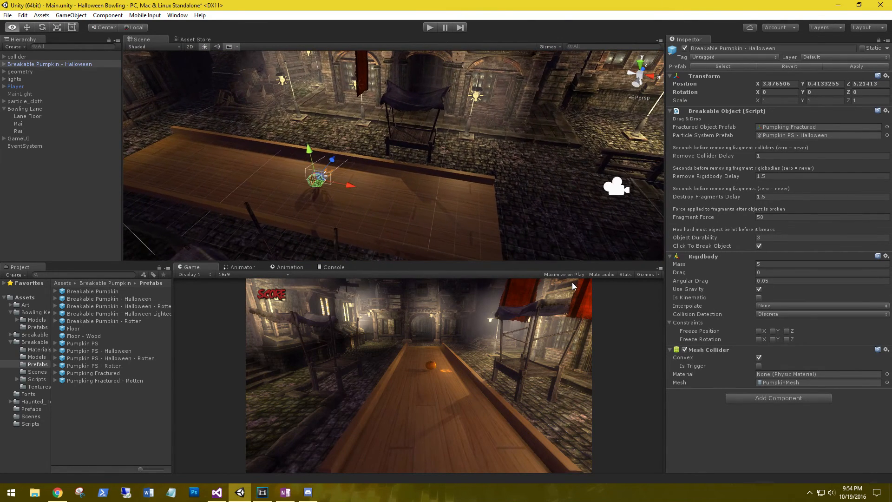
# Move the Halloween pumpkin to the lane's near end at about X 11.06 and rotate it to about X -7.77, Y 84.44
pyautogui.moveTo(346, 187)
pyautogui.mouseDown()
pyautogui.moveTo(478, 219)
pyautogui.moveTo(450, 234)
pyautogui.moveTo(381, 216)
pyautogui.moveTo(324, 184)
pyautogui.moveTo(339, 186)
pyautogui.mouseUp()
pyautogui.click(42, 27)
pyautogui.keyDown('alt'); pyautogui.moveTo(520, 182); pyautogui.dragTo(390, 158); pyautogui.keyUp('alt')
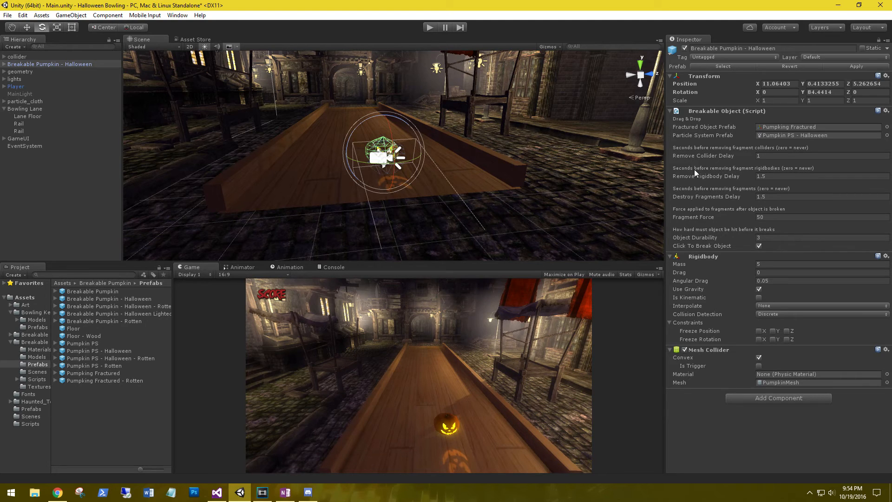
pyautogui.moveTo(390, 132); pyautogui.dragTo(388, 124)
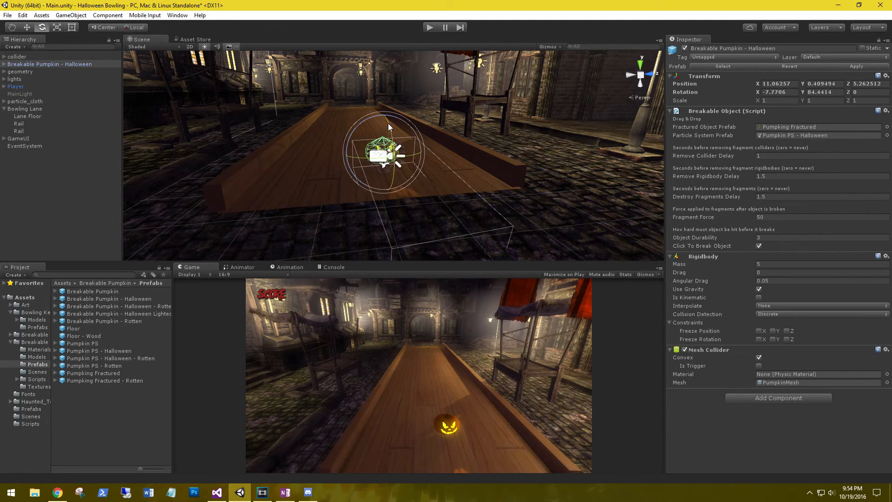
# Play-test breaking the Halloween pumpkin, and delete it from the scene after stopping play mode
pyautogui.click(430, 27)
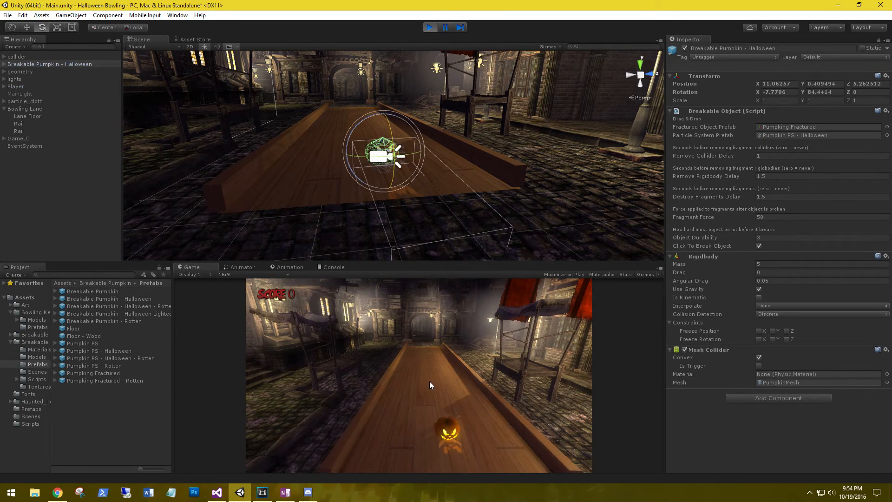
pyautogui.click(455, 426)
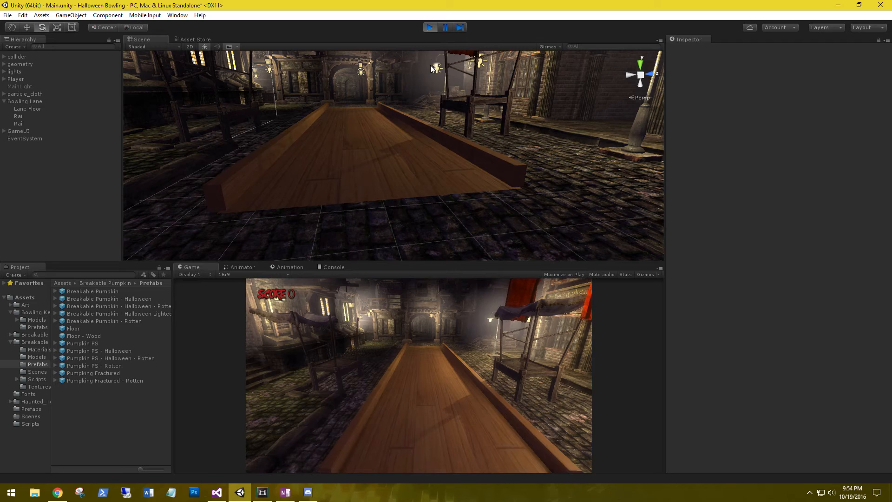
pyautogui.click(428, 27)
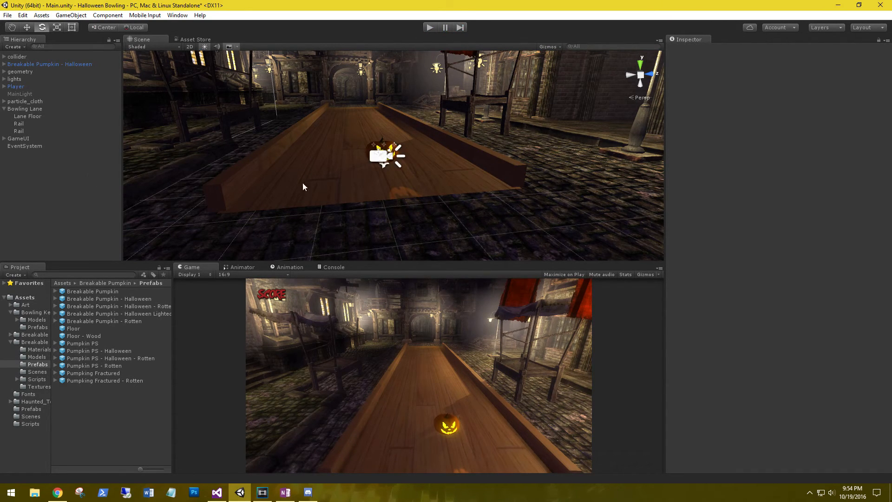
pyautogui.click(51, 65)
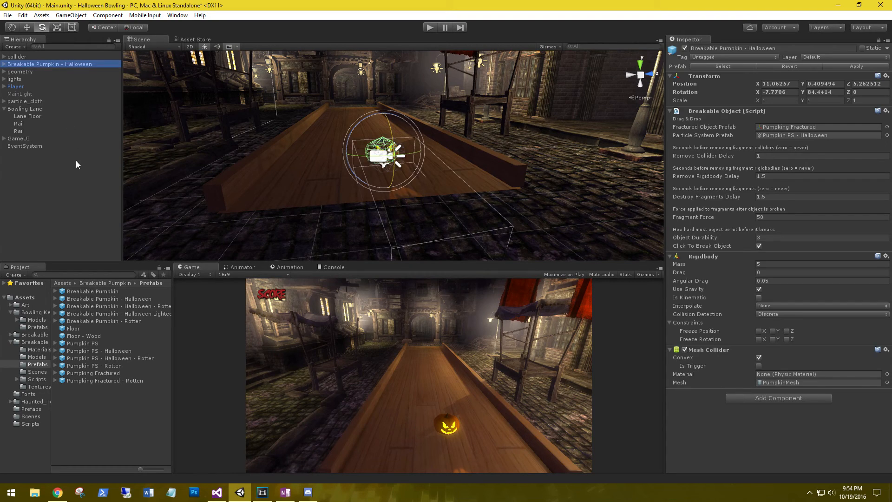
pyautogui.press('Delete')
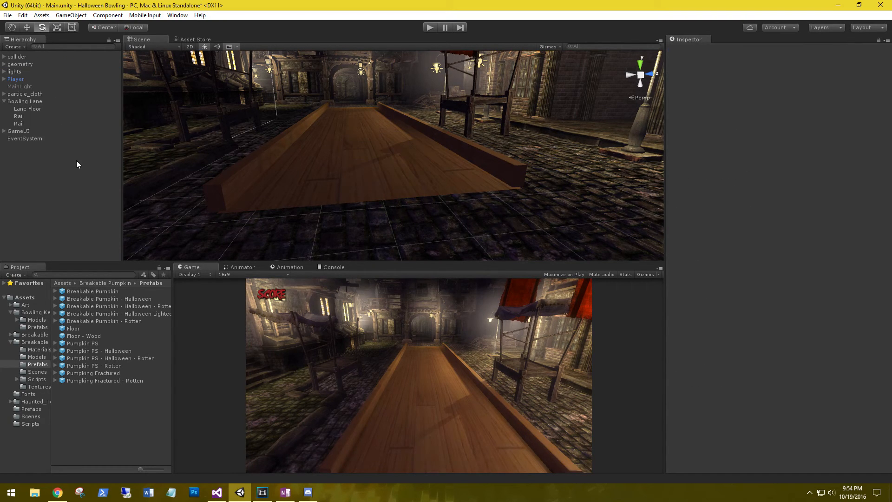
# Place the Pumpkin prefab from the project's own Prefabs folder on the near part of the bowling lane
pyautogui.click(62, 283)
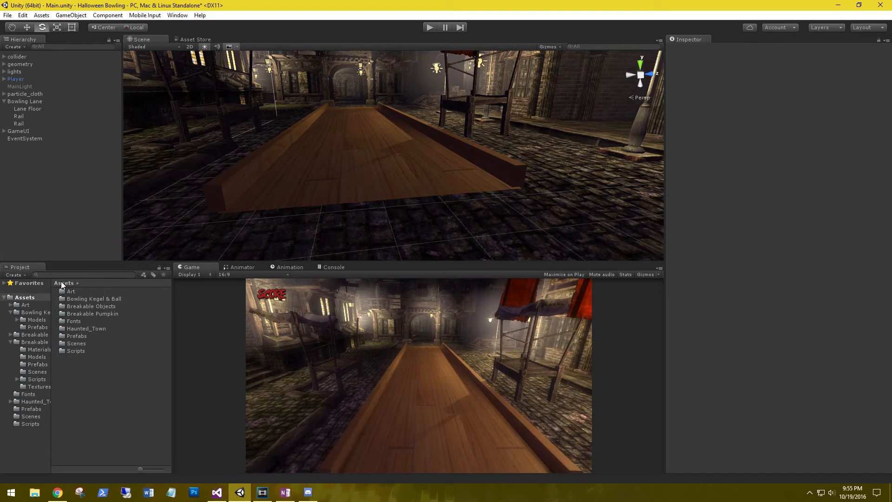
pyautogui.doubleClick(79, 334)
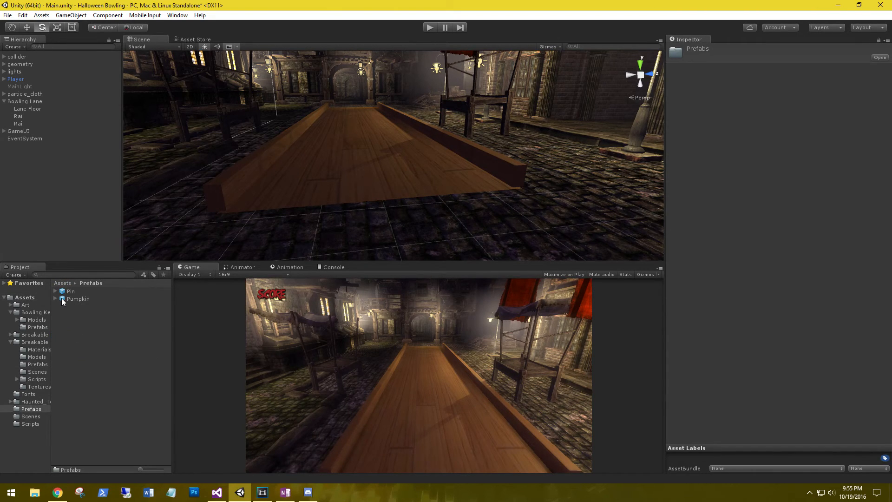
pyautogui.moveTo(62, 297); pyautogui.dragTo(361, 157)
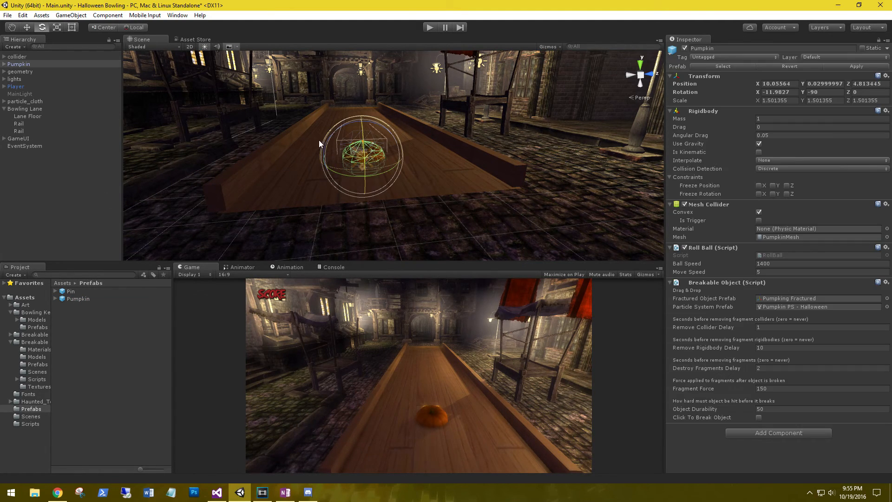
# Move the pumpkin to X 10.99 and Y 0.45 at the lane's near end, and inspect its Object Durability setting
pyautogui.click(27, 27)
pyautogui.moveTo(360, 125); pyautogui.dragTo(360, 109)
pyautogui.press('w')
pyautogui.moveTo(360, 109); pyautogui.dragTo(353, 160, button='right')
pyautogui.press('s')
pyautogui.moveTo(409, 174); pyautogui.dragTo(455, 176)
pyautogui.keyDown('alt'); pyautogui.moveTo(355, 188); pyautogui.dragTo(308, 185); pyautogui.keyUp('alt')
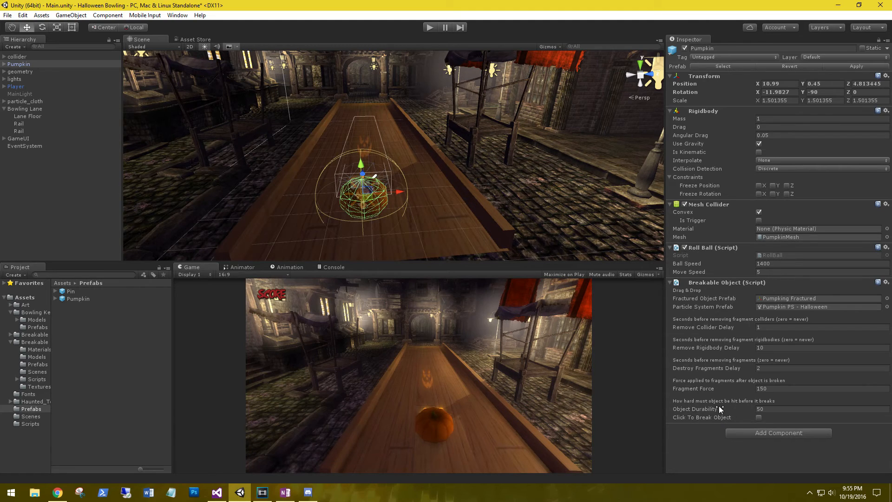
pyautogui.click(771, 410)
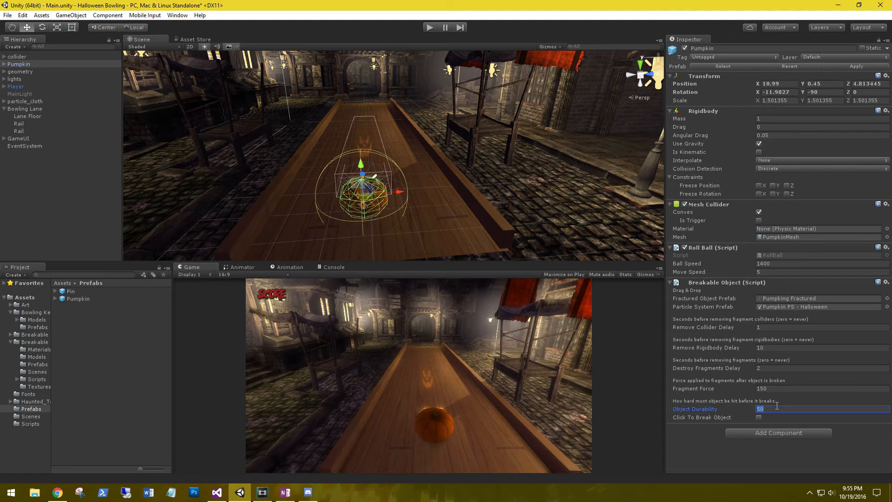
pyautogui.press('Left')
# Place the Pin prefab toward the far end of the lane and inspect its Kegel material's shader
pyautogui.moveTo(221, 207)
pyautogui.mouseDown(button='right')
pyautogui.moveTo(209, 196)
pyautogui.moveTo(225, 172)
pyautogui.moveTo(232, 208)
pyautogui.mouseUp(button='right')
pyautogui.press('w')
pyautogui.click(76, 288)
pyautogui.moveTo(75, 288); pyautogui.dragTo(398, 180)
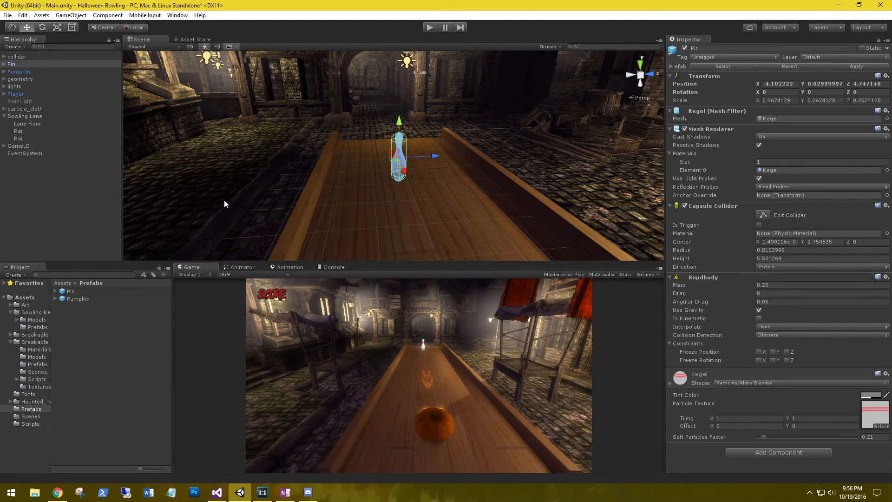
pyautogui.click(230, 205)
pyautogui.moveTo(253, 179); pyautogui.dragTo(305, 152, button='right')
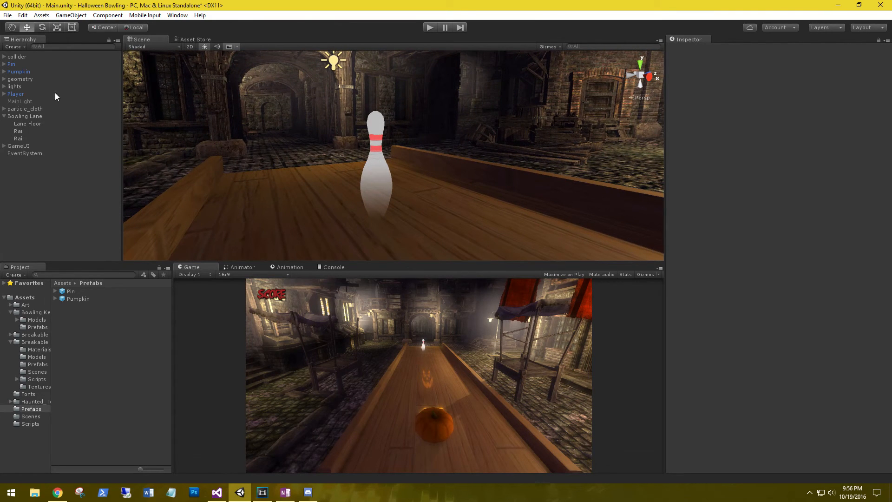
pyautogui.click(13, 64)
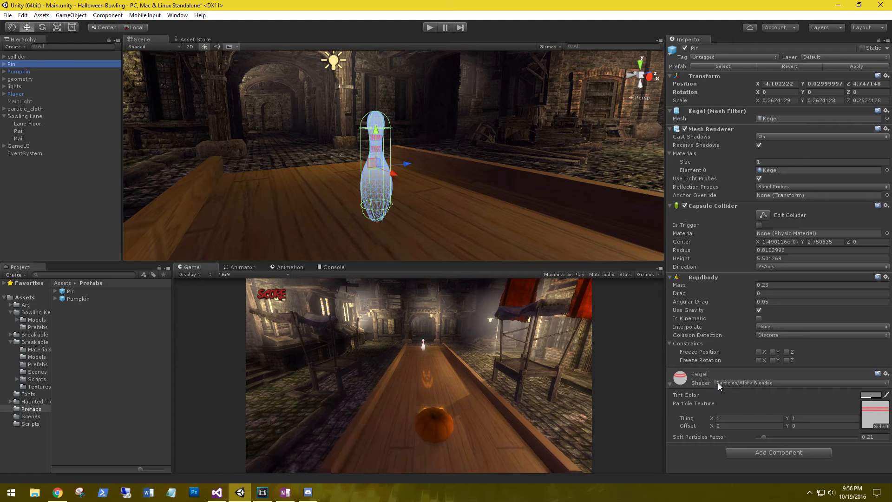
# Make the Pin and Pumpkin objects children of the Bowling Lane object
pyautogui.click(160, 193)
pyautogui.moveTo(170, 199)
pyautogui.mouseDown(button='right')
pyautogui.moveTo(235, 162)
pyautogui.moveTo(197, 182)
pyautogui.moveTo(191, 155)
pyautogui.moveTo(187, 197)
pyautogui.mouseUp(button='right')
pyautogui.click(14, 70)
pyautogui.keyDown('ctrl'); pyautogui.click(11, 65); pyautogui.keyUp('ctrl')
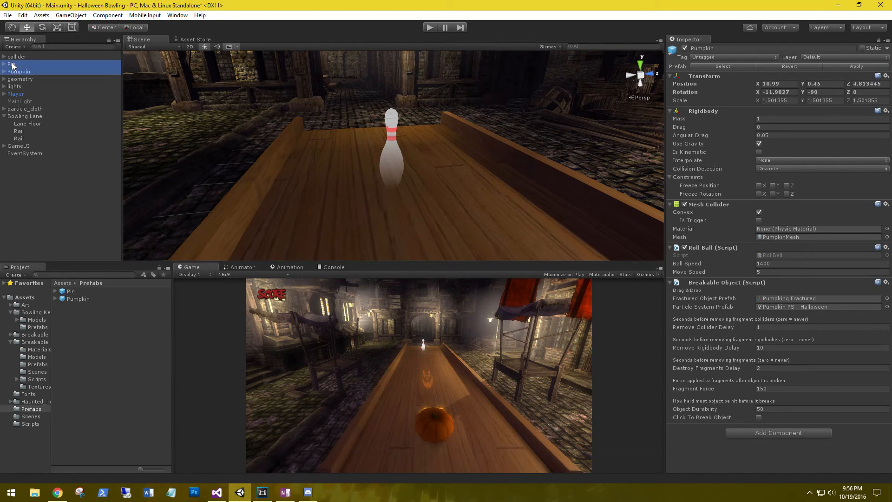
pyautogui.moveTo(16, 66); pyautogui.dragTo(34, 117)
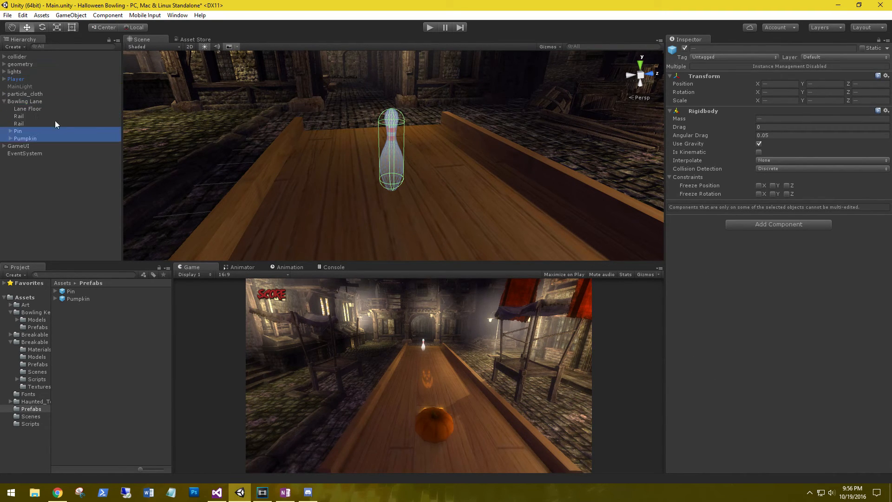
# Move the pin back along the lane to X -11.92, near the far edge
pyautogui.moveTo(201, 144); pyautogui.dragTo(189, 161, button='right')
pyautogui.click(18, 132)
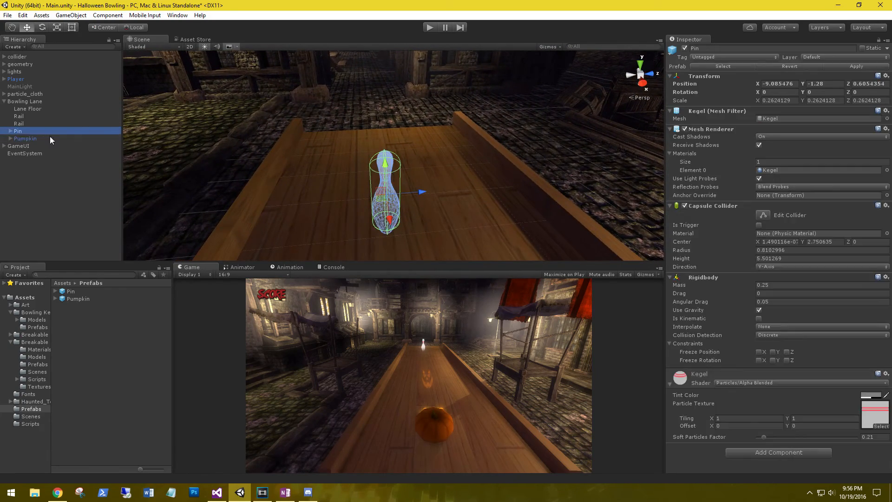
pyautogui.moveTo(389, 219); pyautogui.dragTo(384, 123)
pyautogui.moveTo(383, 123); pyautogui.dragTo(373, 243, button='right')
# Duplicate the pin three times and spread the copies across the lane as a back row of four pins
pyautogui.hotkey('ctrl', 'd')
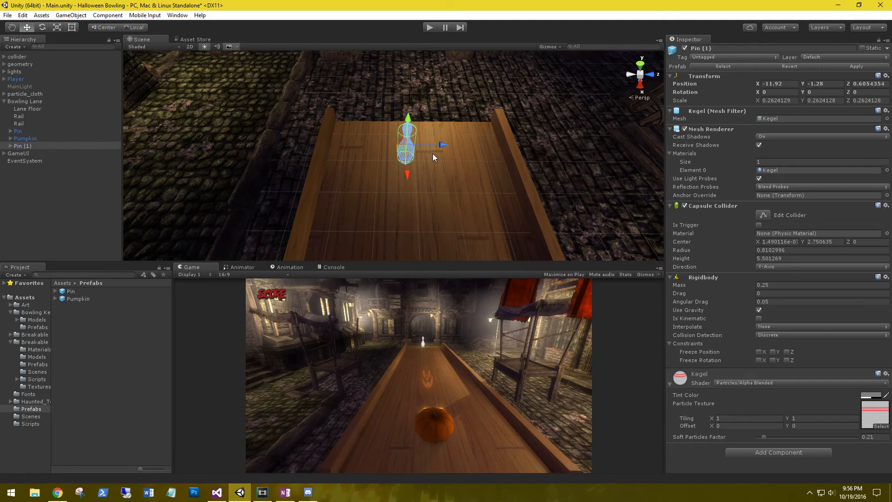
pyautogui.moveTo(441, 144); pyautogui.dragTo(474, 145)
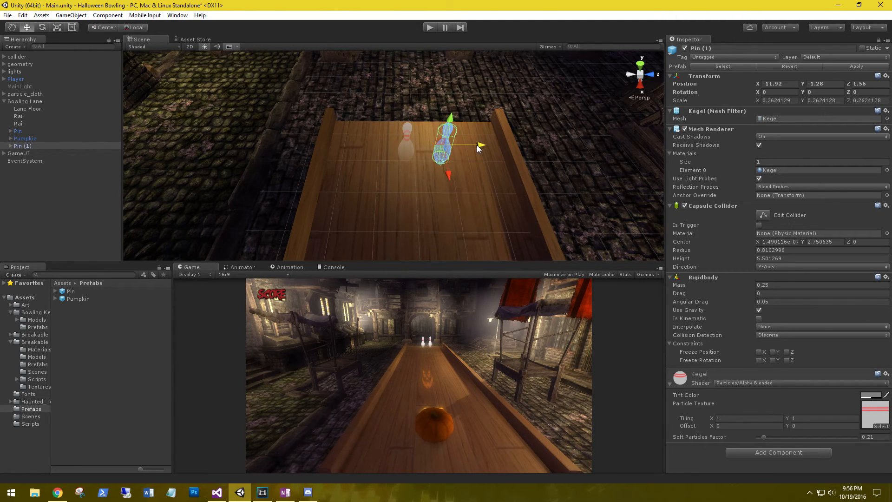
pyautogui.hotkey('ctrl', 'd')
pyautogui.moveTo(483, 147); pyautogui.dragTo(402, 145)
pyautogui.hotkey('ctrl', 'd')
# Duplicate pins to build a second row of three at about X -11.19, centred between the back-row pins
pyautogui.hotkey('ctrl', 'd')
pyautogui.moveTo(364, 174); pyautogui.dragTo(360, 200)
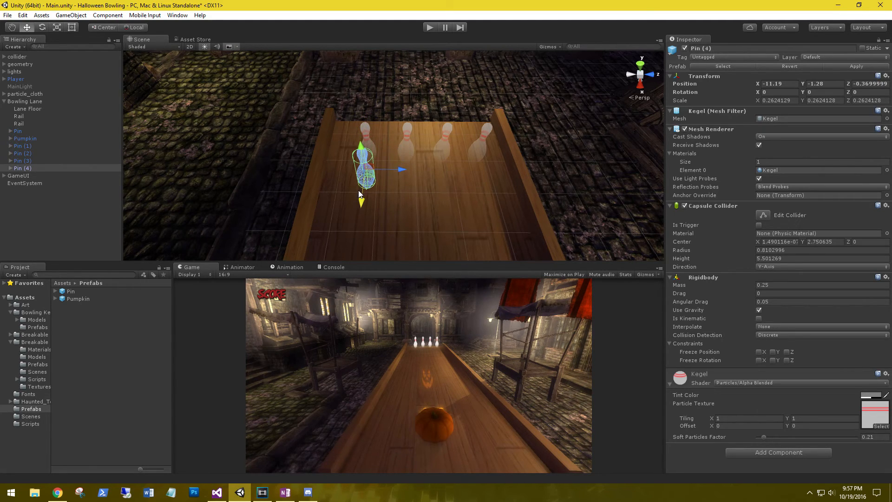
pyautogui.moveTo(394, 169); pyautogui.dragTo(507, 172)
pyautogui.hotkey('ctrl', 'd')
pyautogui.hotkey('ctrl', 'd')
# Duplicate pins to build a third row of two at about X -10.41, centred between the second-row pins
pyautogui.hotkey('ctrl', 'd')
pyautogui.moveTo(478, 200); pyautogui.dragTo(475, 225)
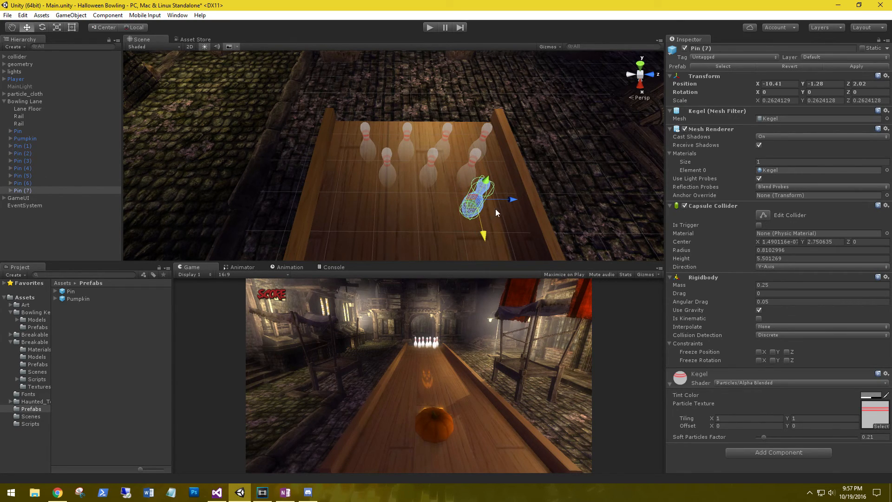
pyautogui.moveTo(511, 200); pyautogui.dragTo(443, 201)
pyautogui.hotkey('ctrl', 'd')
# Duplicate a pin and position it as the single front pin at X -9.82, Z 1.069
pyautogui.hotkey('ctrl', 'd')
pyautogui.moveTo(407, 234); pyautogui.dragTo(403, 254)
pyautogui.moveTo(443, 225); pyautogui.dragTo(468, 228)
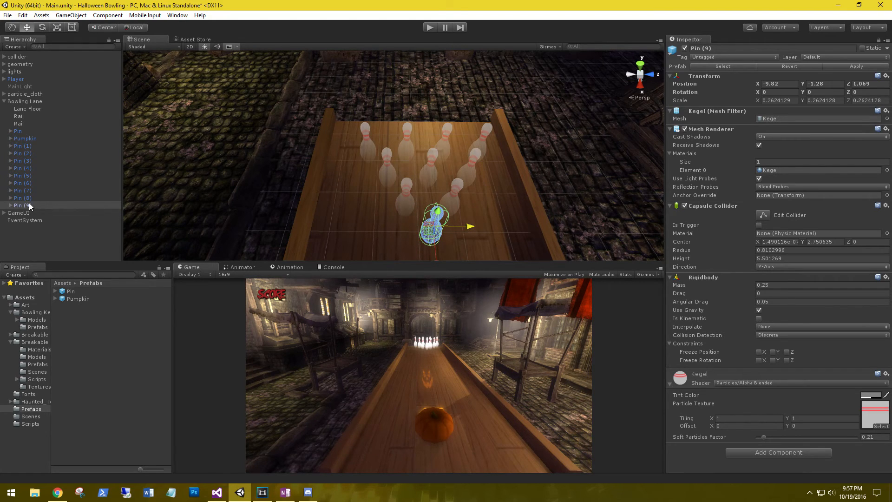
# Reorder the Pumpkin above the pins in the hierarchy, and rename all ten pins as Pin
pyautogui.moveTo(21, 139); pyautogui.dragTo(23, 126)
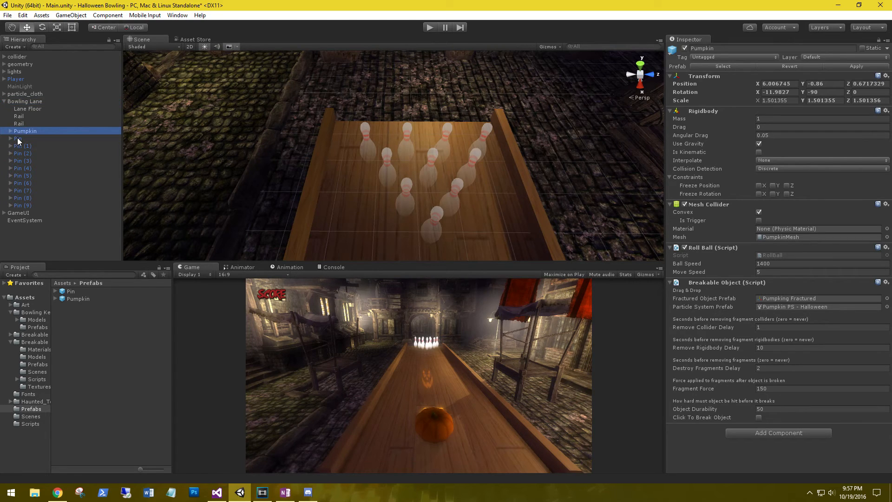
pyautogui.click(21, 138)
pyautogui.keyDown('shift'); pyautogui.click(16, 206); pyautogui.keyUp('shift')
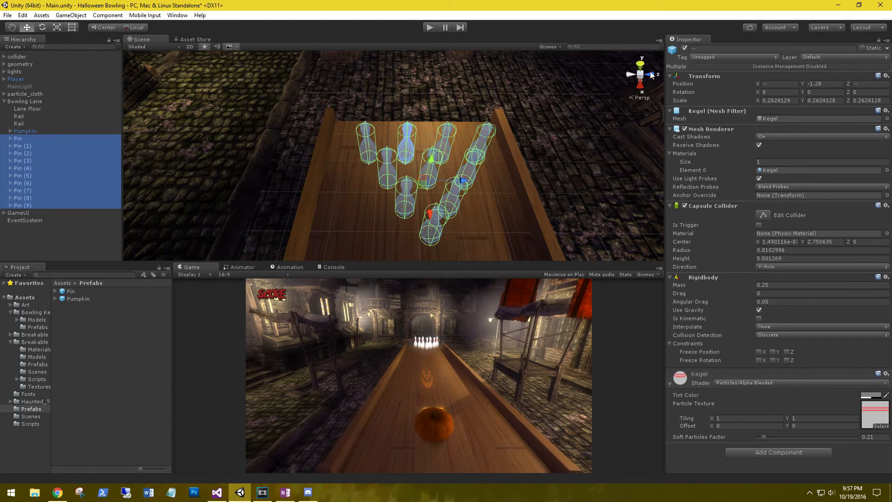
pyautogui.click(708, 48)
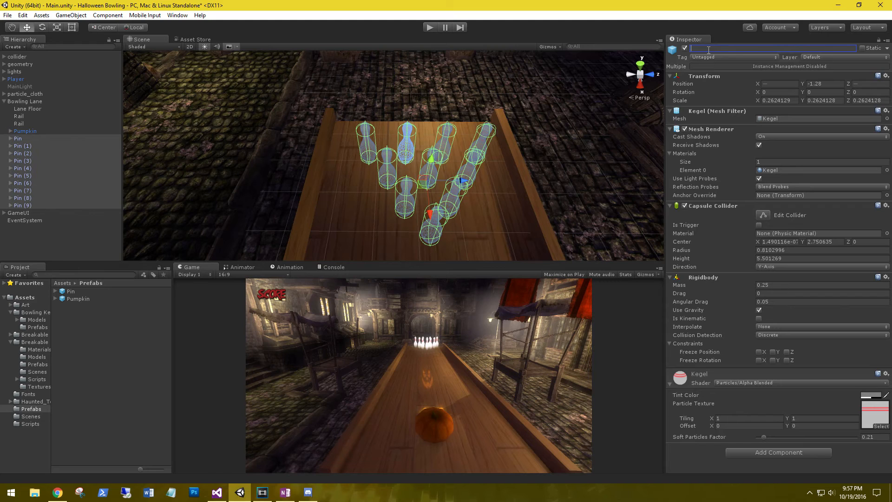
pyautogui.write('Pin')
pyautogui.press('Return')
# Create an empty object named Pins as a child of Bowling Lane
pyautogui.rightClick(29, 101)
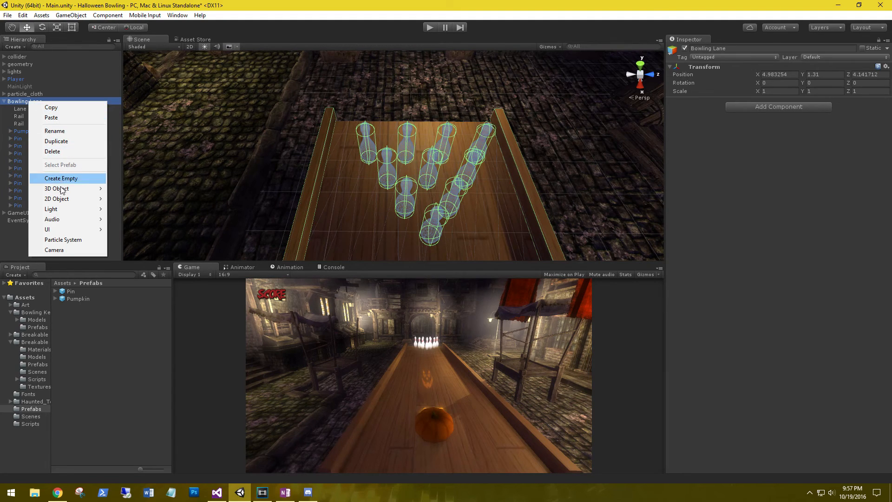
pyautogui.click(75, 178)
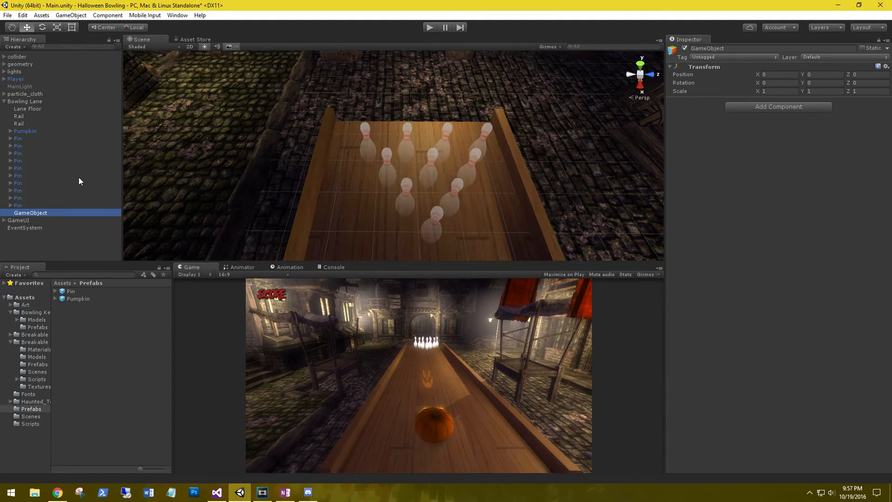
pyautogui.press('F2')
pyautogui.write('Pins')
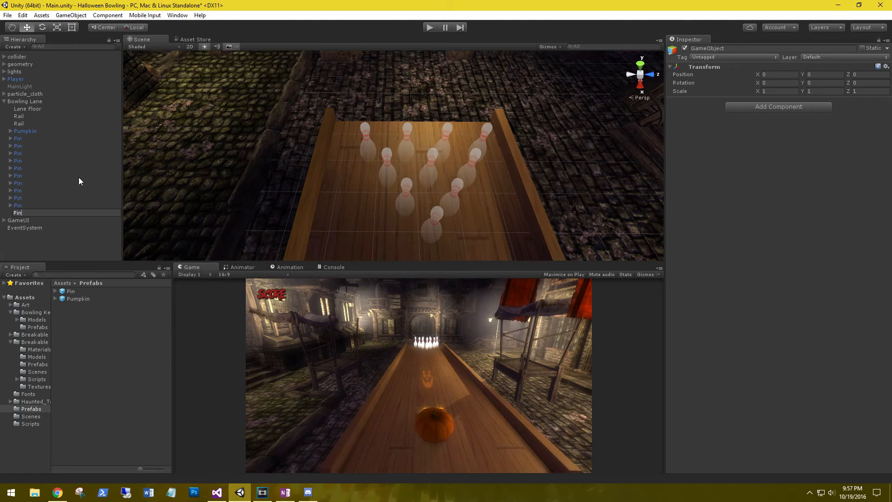
pyautogui.press('Return')
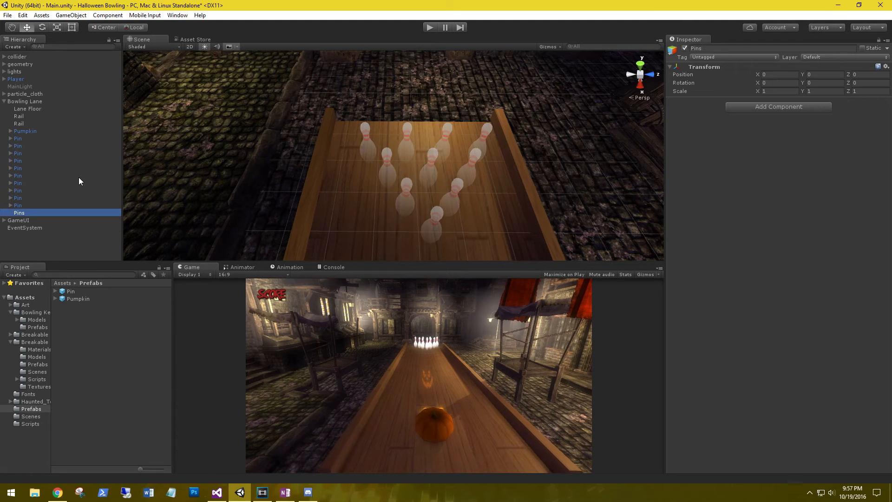
# Make all ten Pin objects children of the Pins object
pyautogui.click(18, 203)
pyautogui.keyDown('shift'); pyautogui.click(19, 139); pyautogui.keyUp('shift')
pyautogui.moveTo(18, 137); pyautogui.dragTo(20, 213)
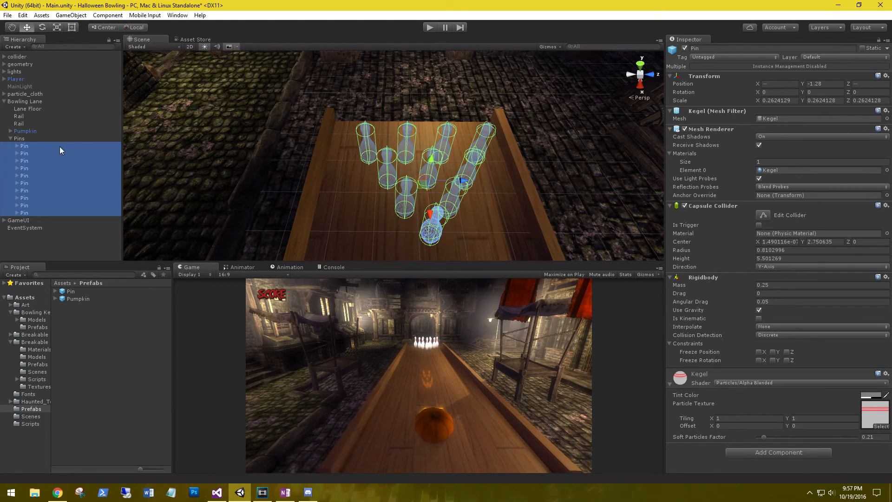
# Shift the Pins group sideways and toward the lane's far end, to about X -0.58, Z -0.2
pyautogui.click(20, 140)
pyautogui.moveTo(464, 184); pyautogui.dragTo(455, 182)
pyautogui.moveTo(419, 213); pyautogui.dragTo(421, 192)
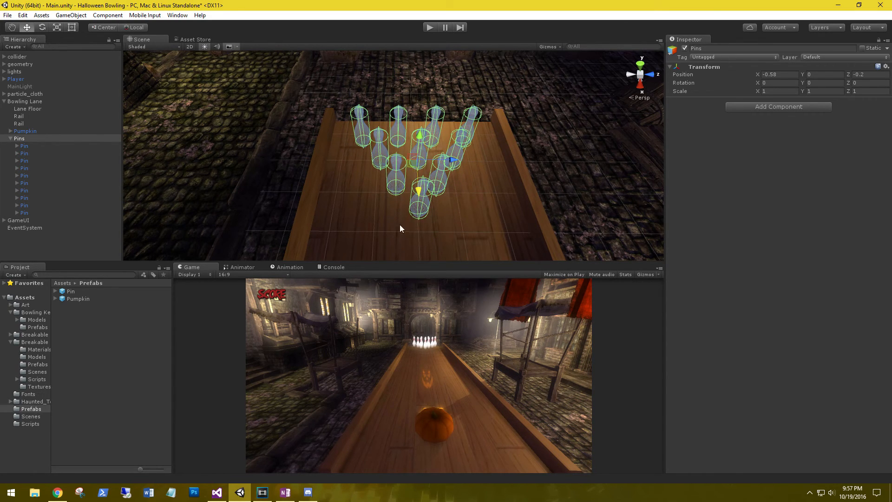
# Scale the Pins group uniformly to about 1.35 and raise it to Y 0.469 above the lane floor
pyautogui.click(57, 27)
pyautogui.moveTo(416, 160); pyautogui.dragTo(421, 146)
pyautogui.moveTo(305, 166); pyautogui.dragTo(149, 44, button='right')
pyautogui.click(29, 28)
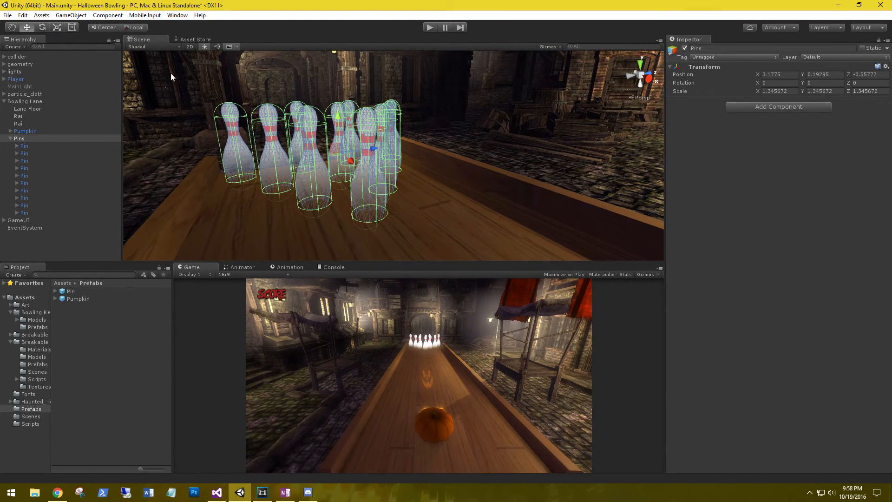
pyautogui.moveTo(333, 114); pyautogui.dragTo(333, 101)
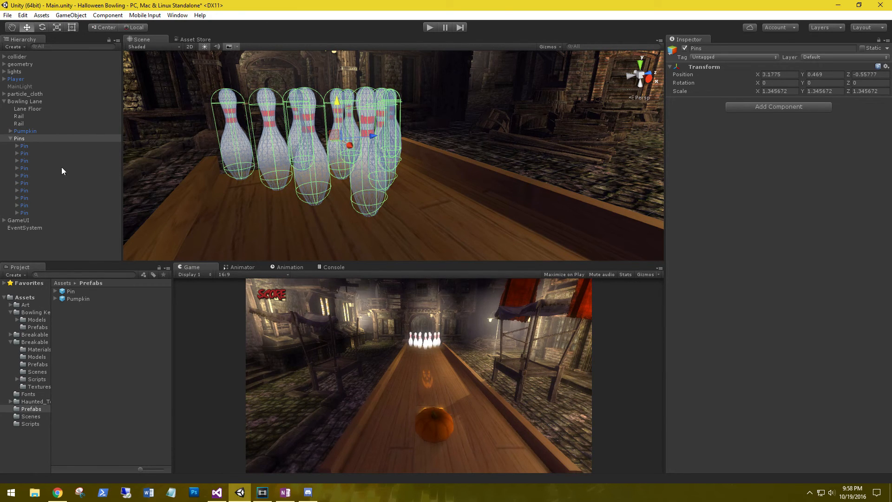
pyautogui.click(10, 139)
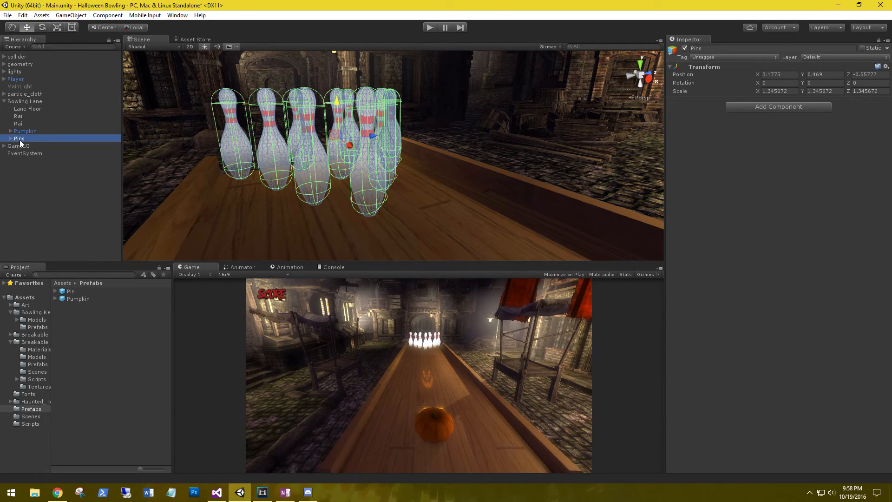
# Test the game by steering the pumpkin from side to side and launching it at the pins, and stop play mode
pyautogui.click(429, 27)
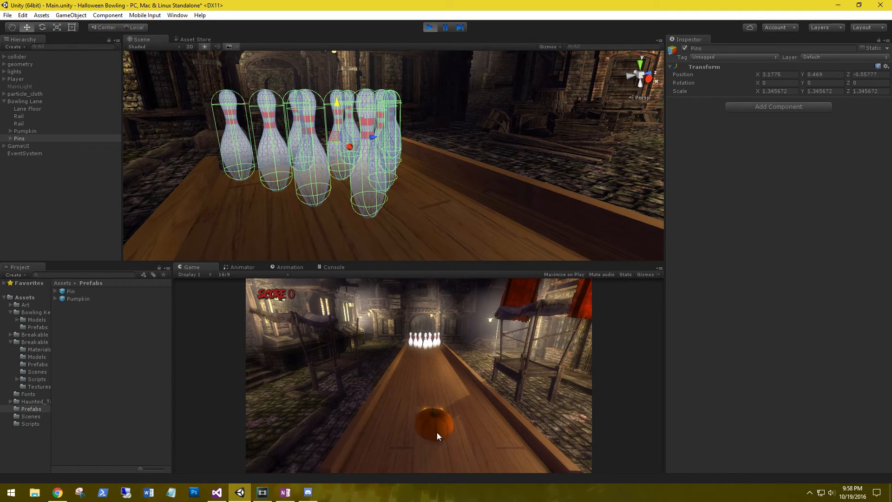
pyautogui.press('a')
pyautogui.press('d')
pyautogui.press('a')
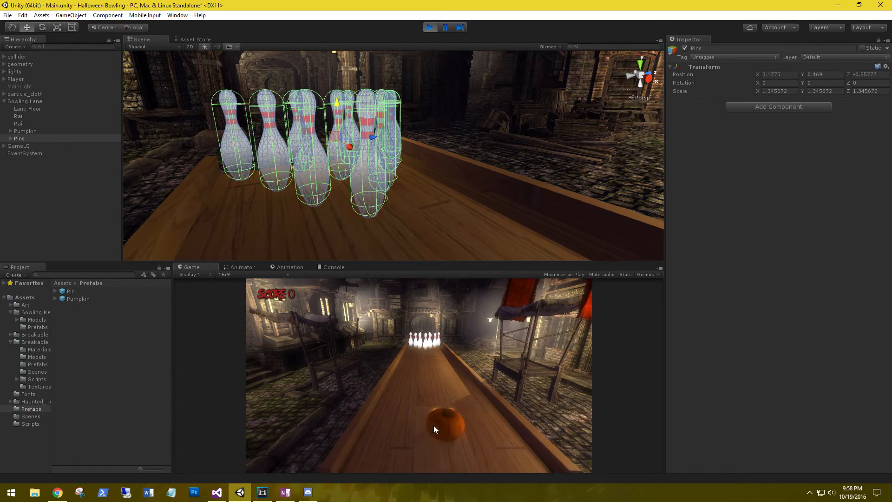
pyautogui.press('d')
pyautogui.press('a')
pyautogui.press('d')
pyautogui.press('a')
pyautogui.press('space')
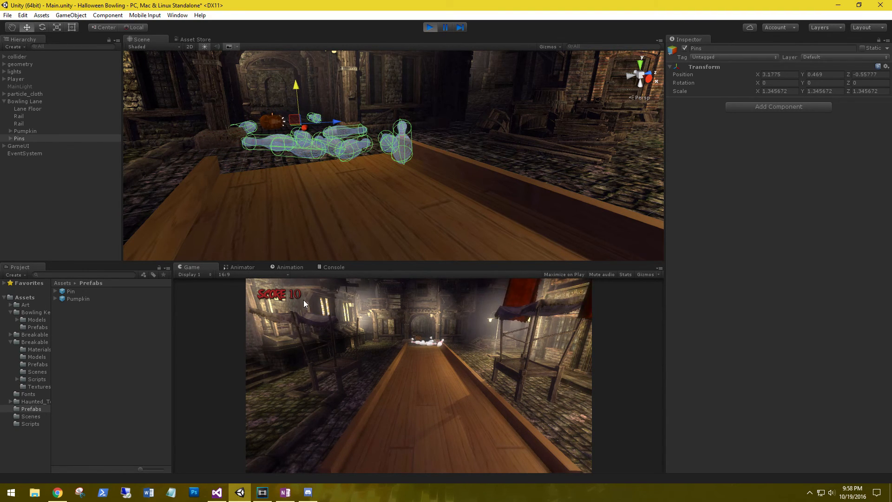
pyautogui.click(429, 27)
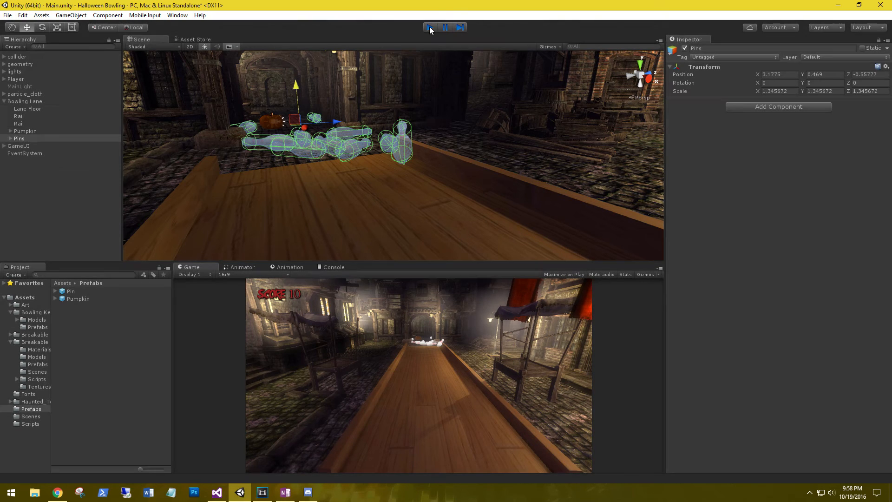
# Examine the GameUI canvas with its Score script and the text settings of its Score child
pyautogui.click(21, 146)
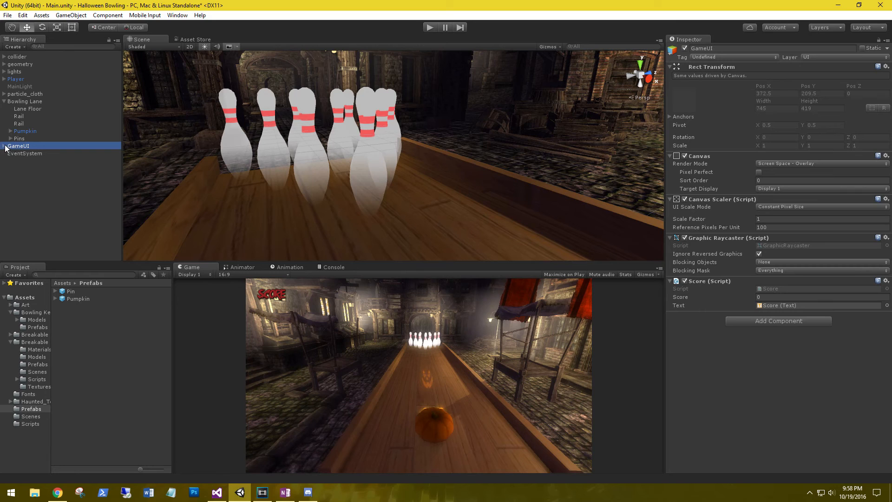
pyautogui.click(4, 147)
pyautogui.click(21, 155)
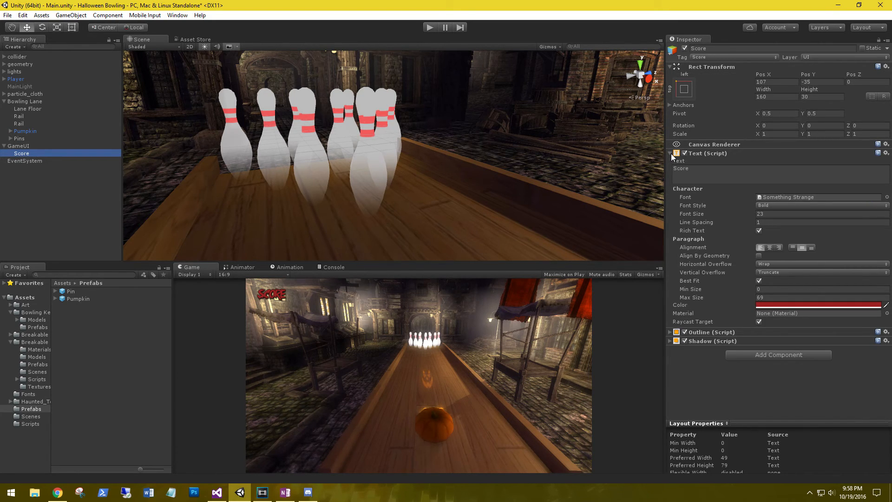
pyautogui.click(670, 153)
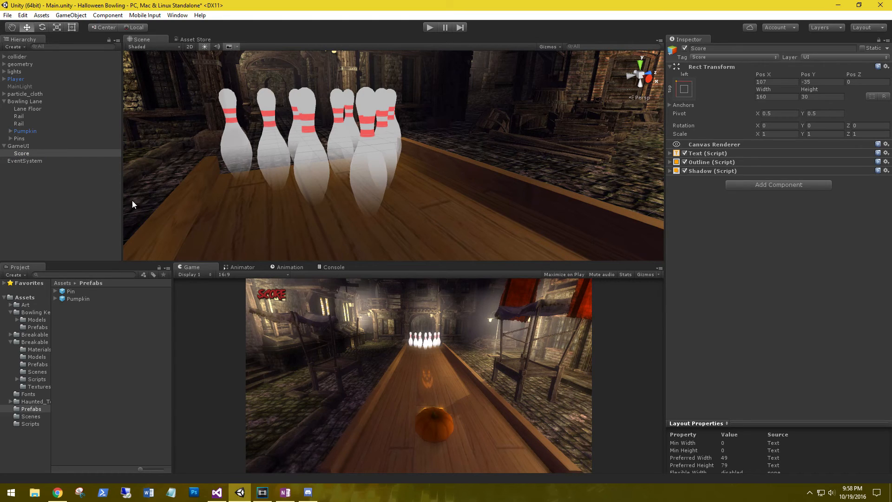
pyautogui.click(20, 147)
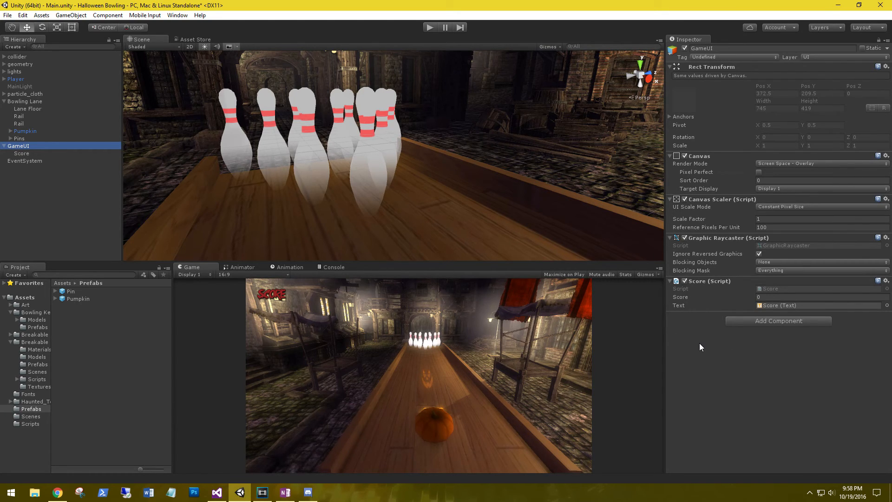
pyautogui.click(23, 153)
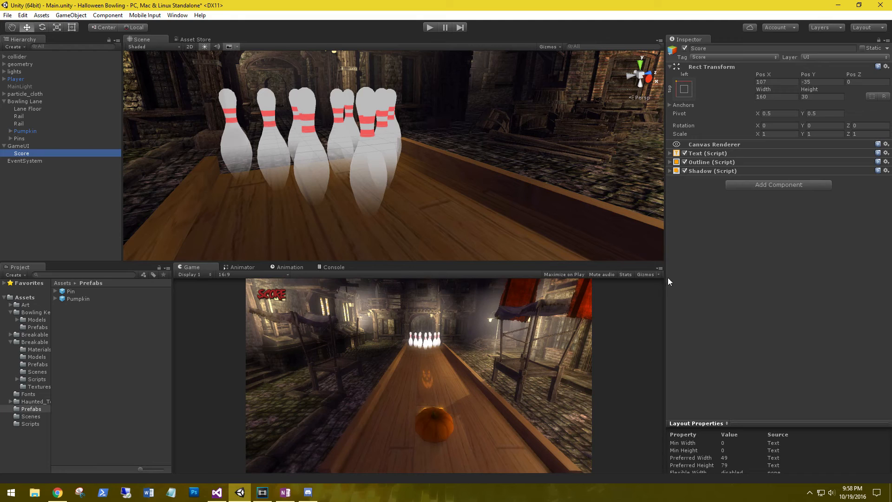
pyautogui.click(20, 147)
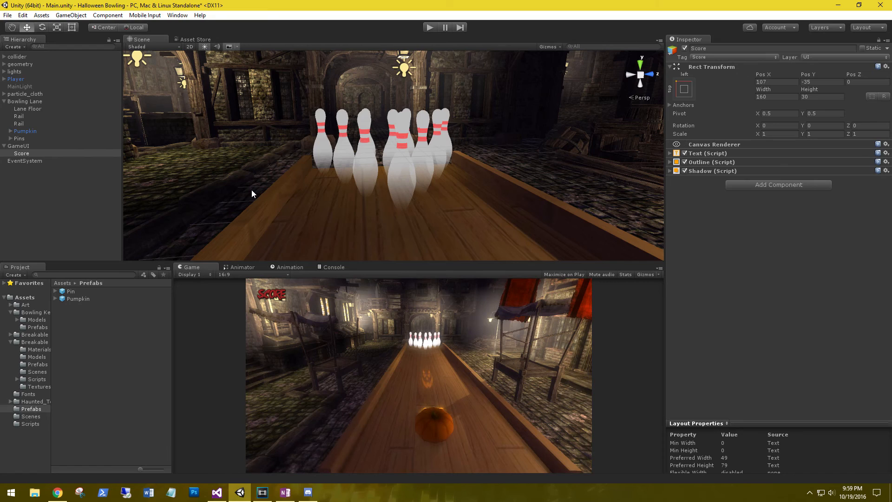
pyautogui.click(18, 147)
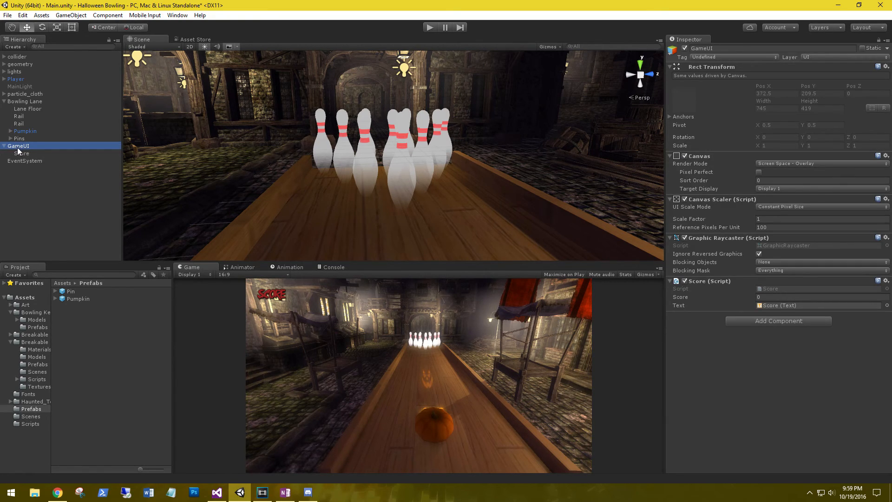
pyautogui.rightClick(23, 146)
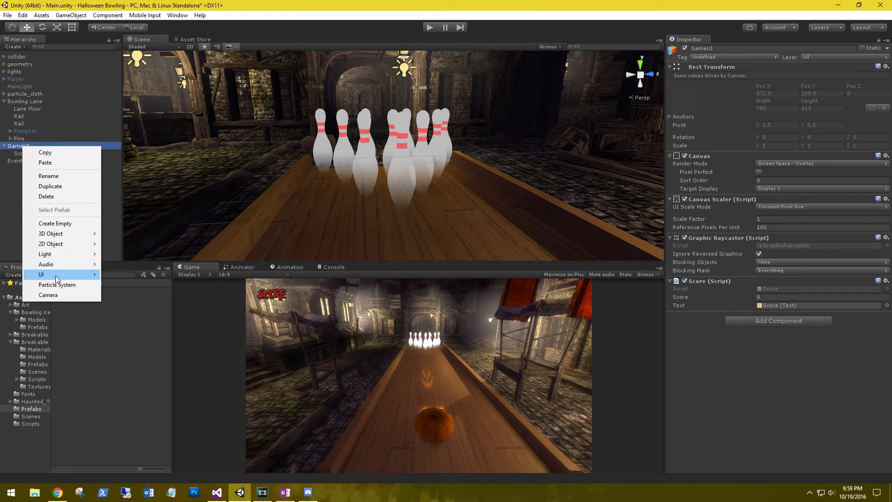
pyautogui.moveTo(95, 276)
pyautogui.click(125, 274)
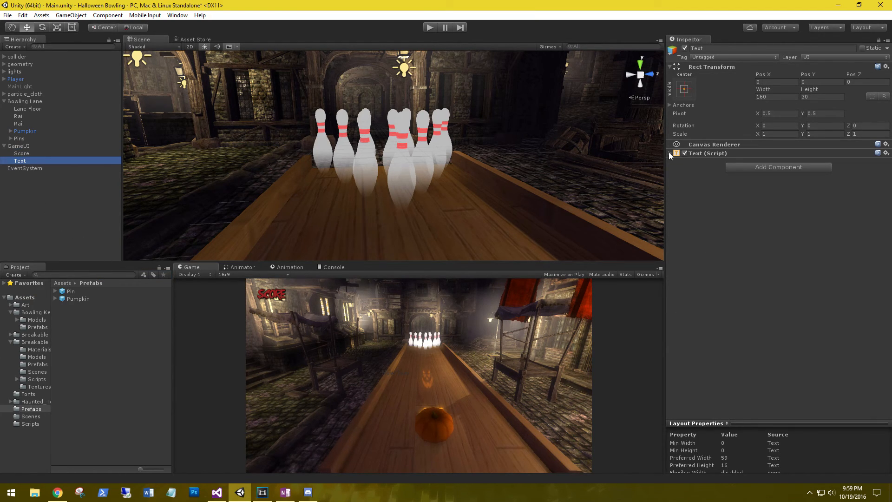
pyautogui.rightClick(20, 160)
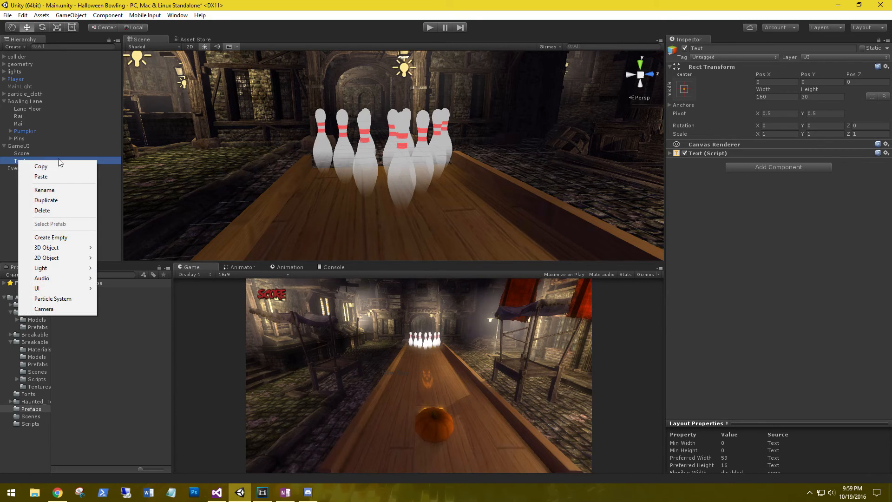
pyautogui.click(46, 210)
# Duplicate the Score text under GameUI and frame the copy in the 2D scene view
pyautogui.click(26, 153)
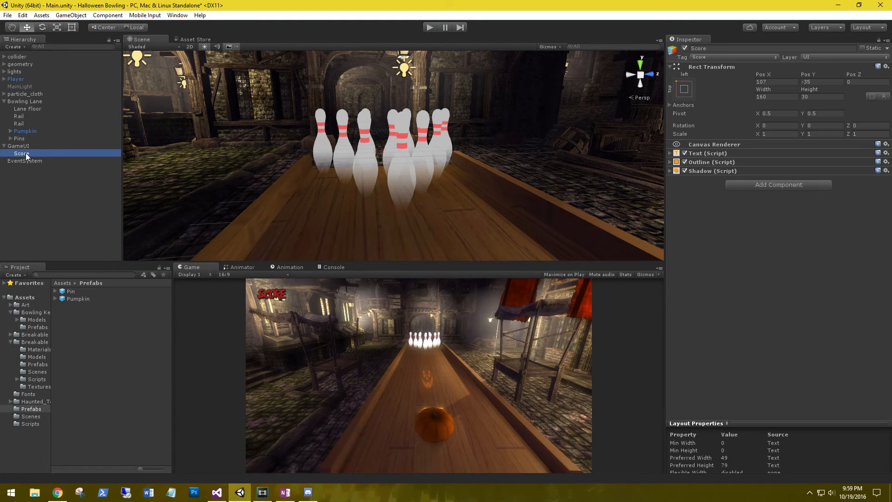
pyautogui.hotkey('ctrl', 'd')
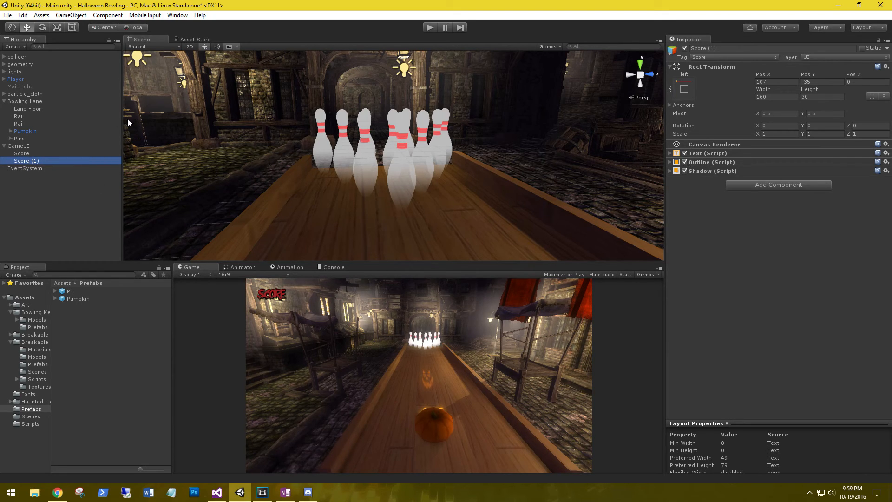
pyautogui.click(192, 47)
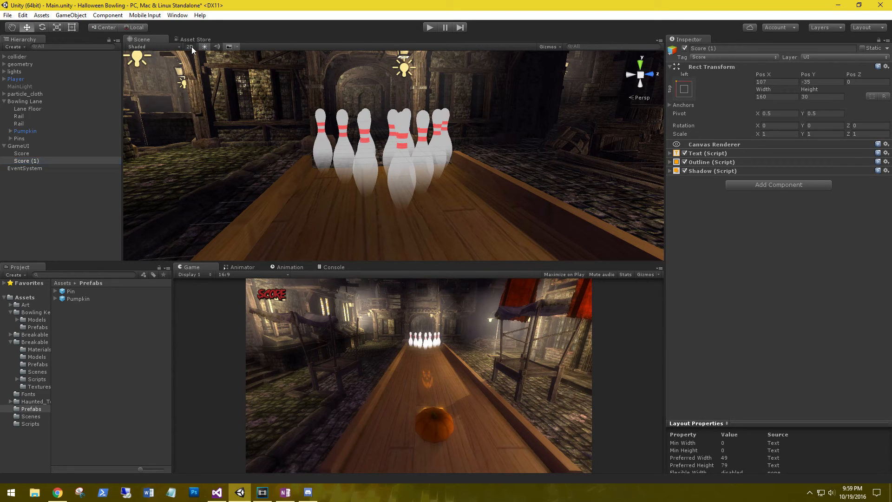
pyautogui.click(38, 161)
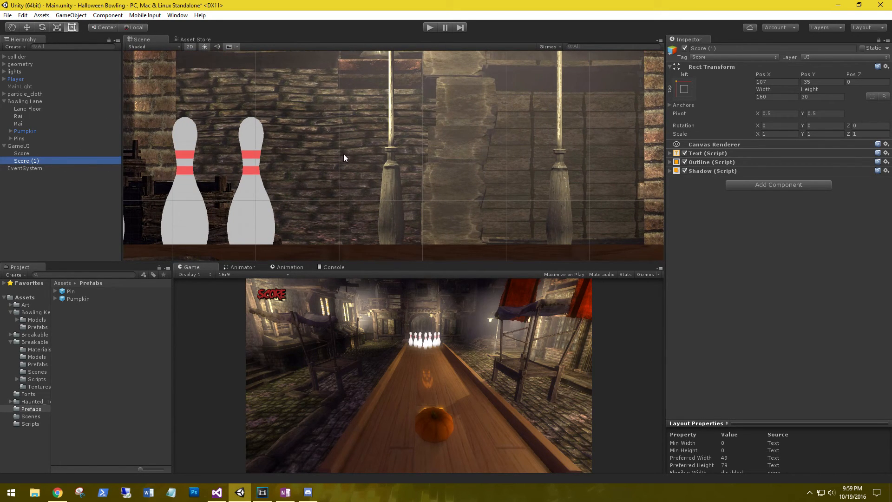
pyautogui.press('f')
pyautogui.moveTo(362, 163); pyautogui.dragTo(225, 149, button='middle')
pyautogui.scroll(-3, 331, 151)
pyautogui.scroll(-10, 276, 151)
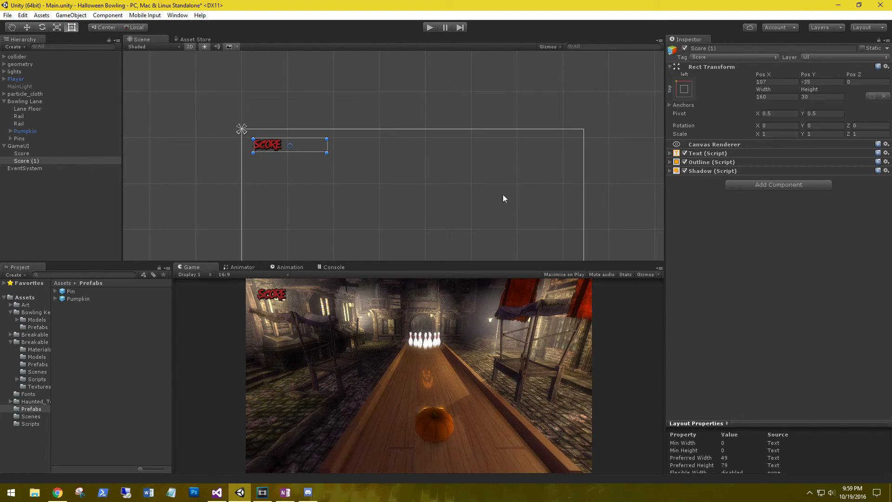
# Rename the duplicated Score text as Alert
pyautogui.click(24, 160)
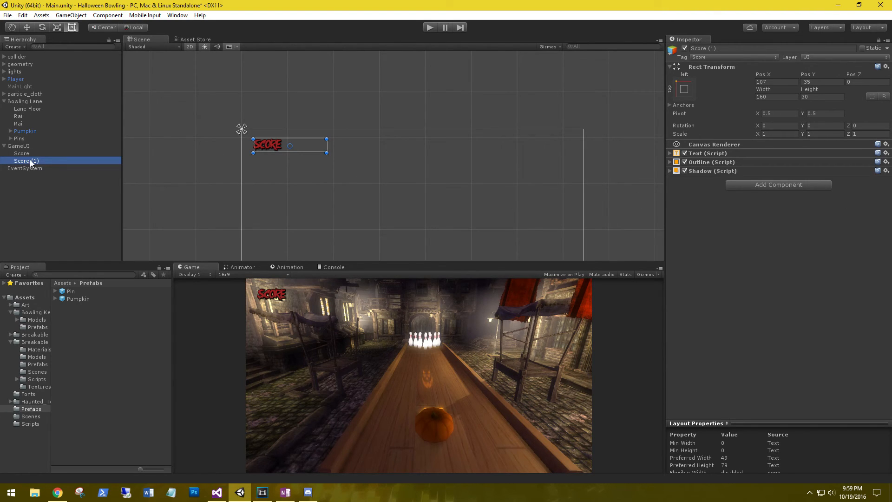
pyautogui.click(30, 160)
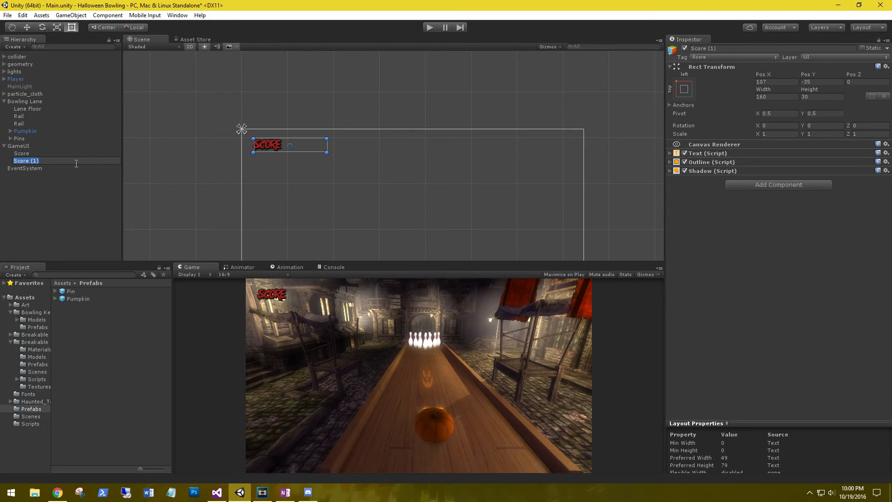
pyautogui.write('Alert')
pyautogui.press('Return')
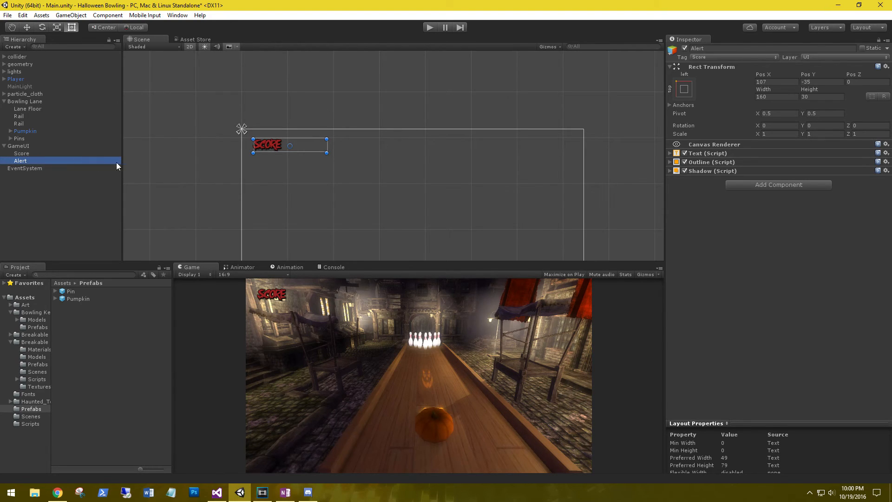
# Clear the Alert element's text and position it near the canvas's upper centre, at about X 395, Y -35
pyautogui.moveTo(302, 147); pyautogui.dragTo(448, 145)
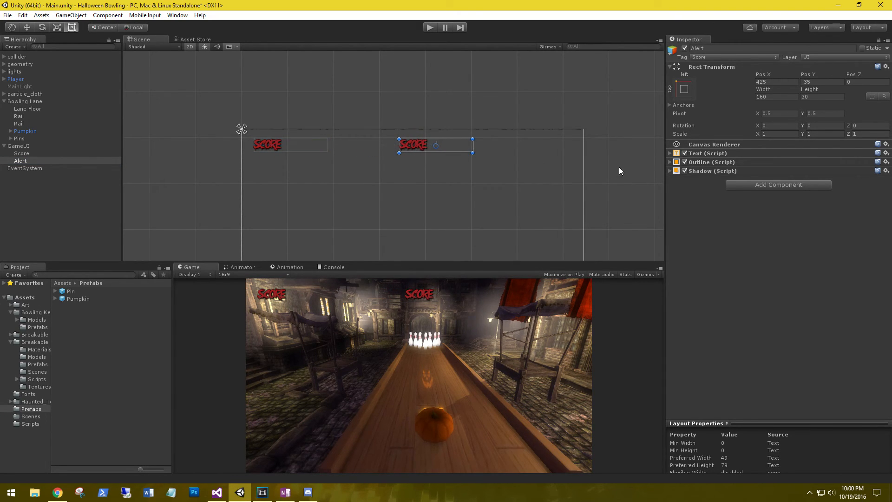
pyautogui.click(669, 154)
pyautogui.click(673, 178)
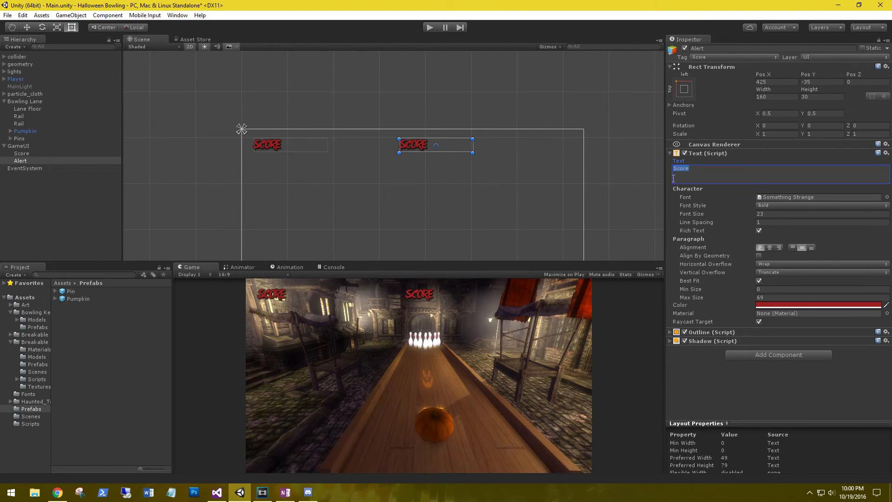
pyautogui.press('BackSpace')
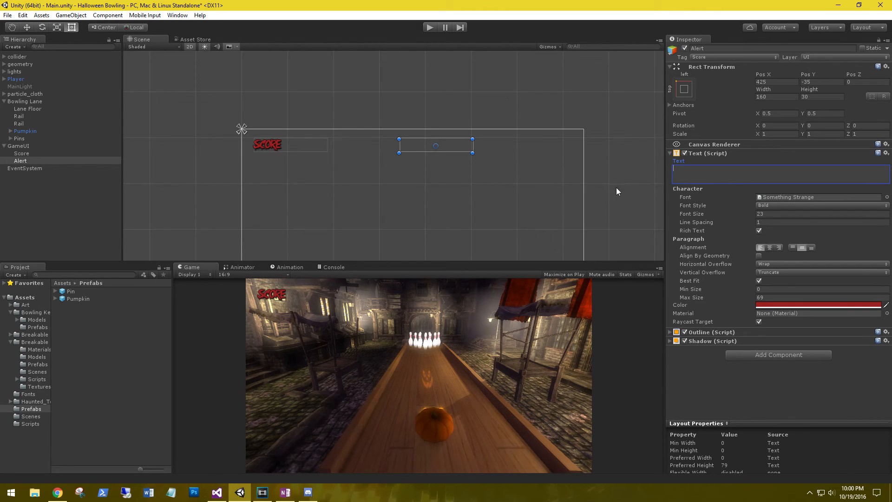
pyautogui.moveTo(448, 147); pyautogui.dragTo(429, 144)
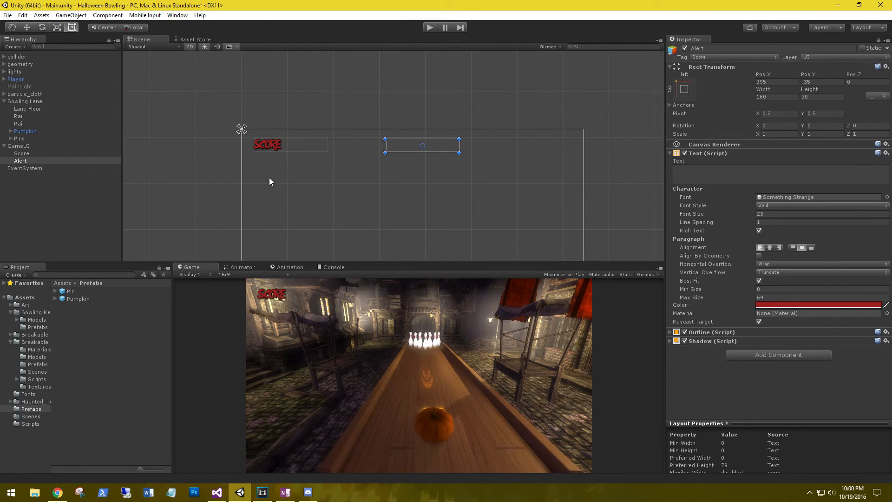
# Switch to Visual Studio and declare a public Text field named status below the text field in Score.cs
pyautogui.click(217, 491)
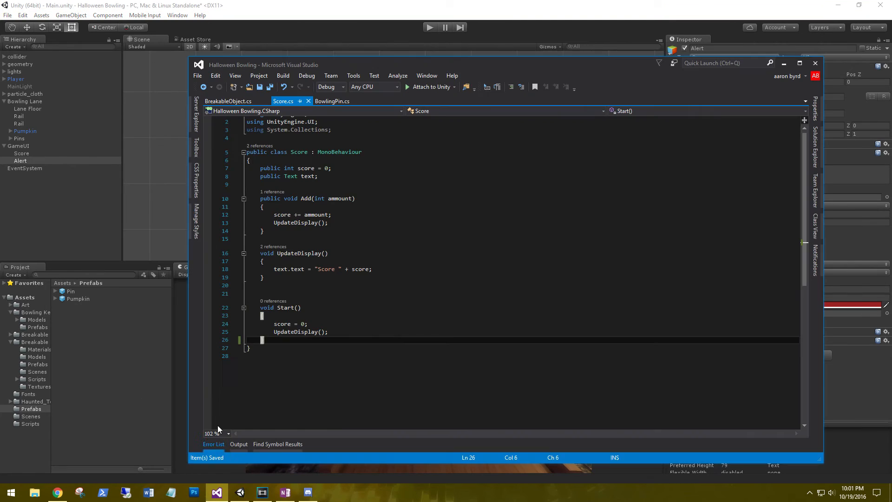
pyautogui.click(338, 176)
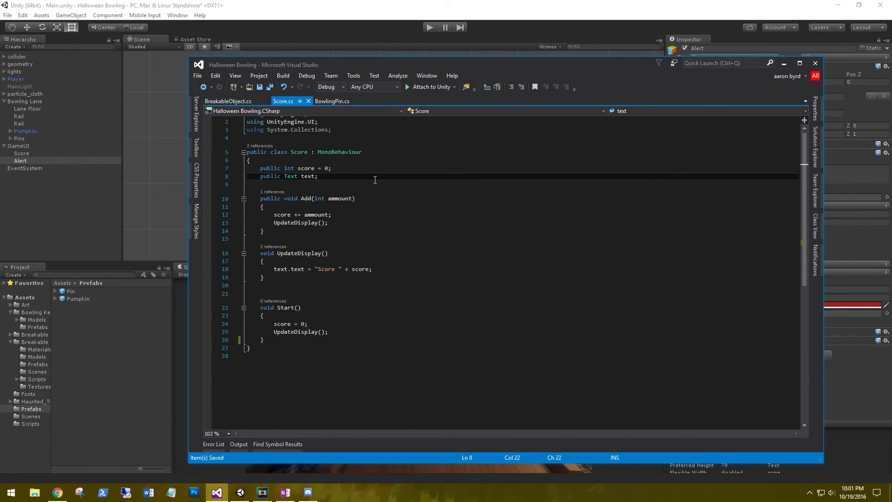
pyautogui.press('Return')
pyautogui.write('public text')
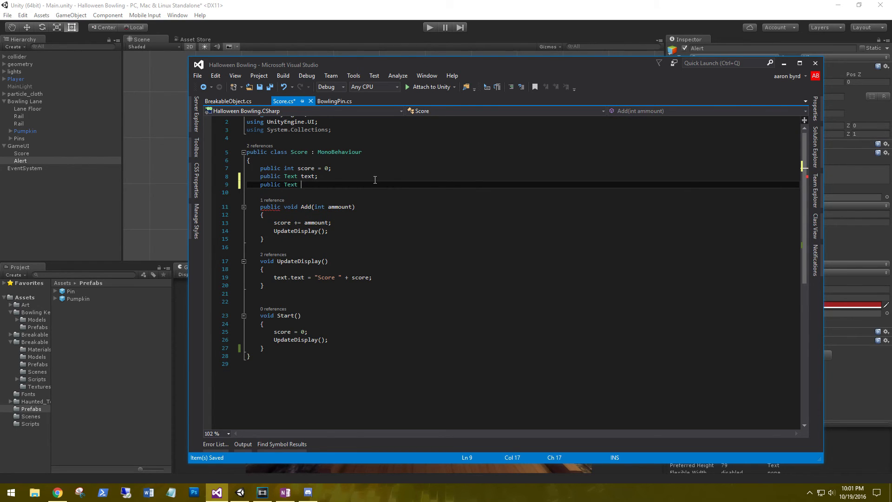
pyautogui.write(' staus;')
# Add a void method named CheckIfStike() with an empty body after Start() in the Score class
pyautogui.click(283, 355)
pyautogui.click(291, 346)
pyautogui.press('Return')
pyautogui.press('Return')
pyautogui.write('void CheckIfStike()')
pyautogui.press('Return')
pyautogui.write('{ }')
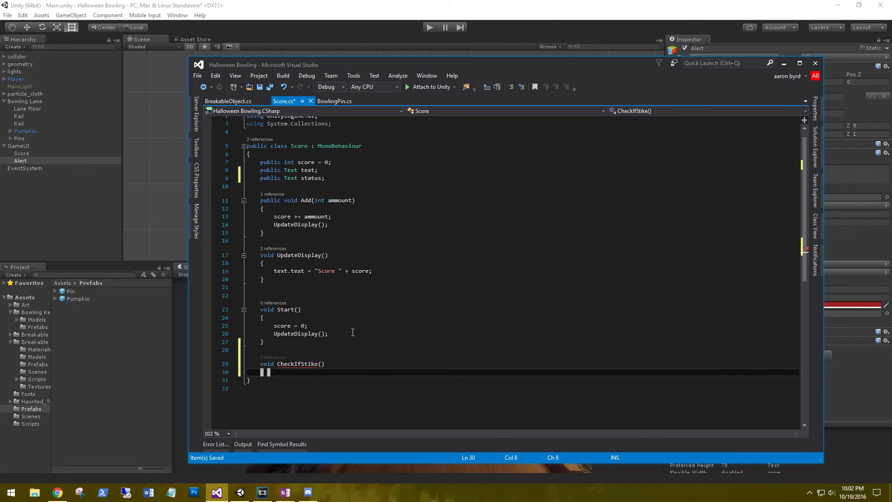
pyautogui.press('Return')
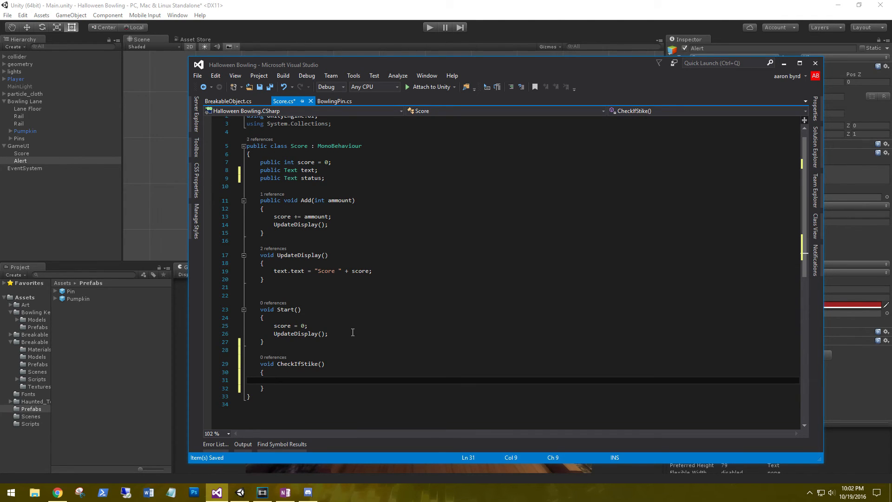
# Inside CheckIfStike(), add an if block for score == 10 that sets status.text to "STRIKE!!"
pyautogui.write('if (score == 10)')
pyautogui.press('Return')
pyautogui.write('{}')
pyautogui.press('Left')
pyautogui.press('Return')
pyautogui.press('Up')
pyautogui.press('End')
pyautogui.press('Return')
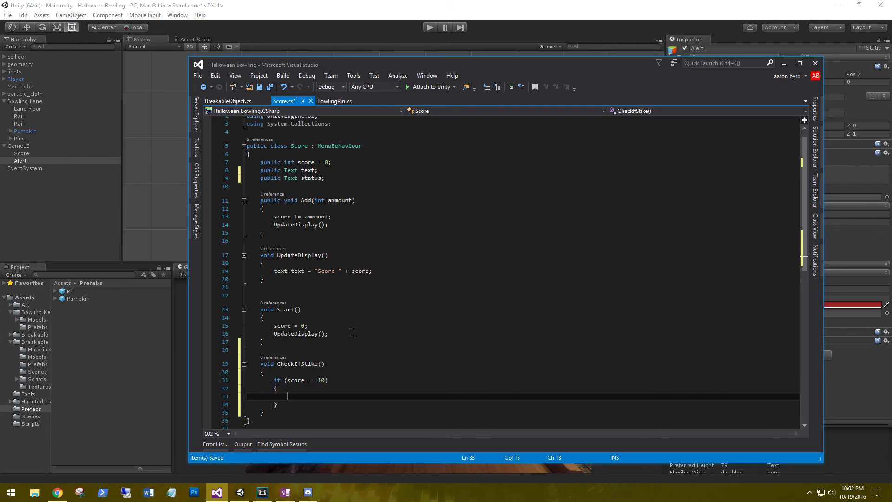
pyautogui.write('stat')
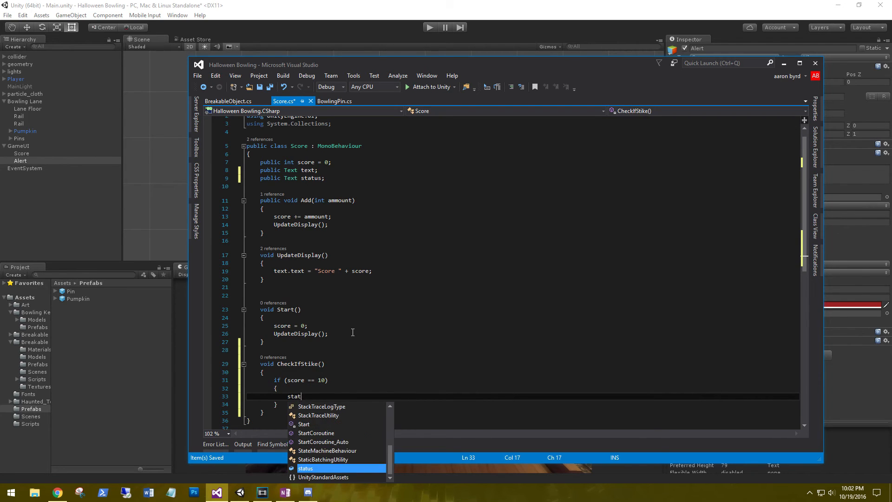
pyautogui.write('us.text')
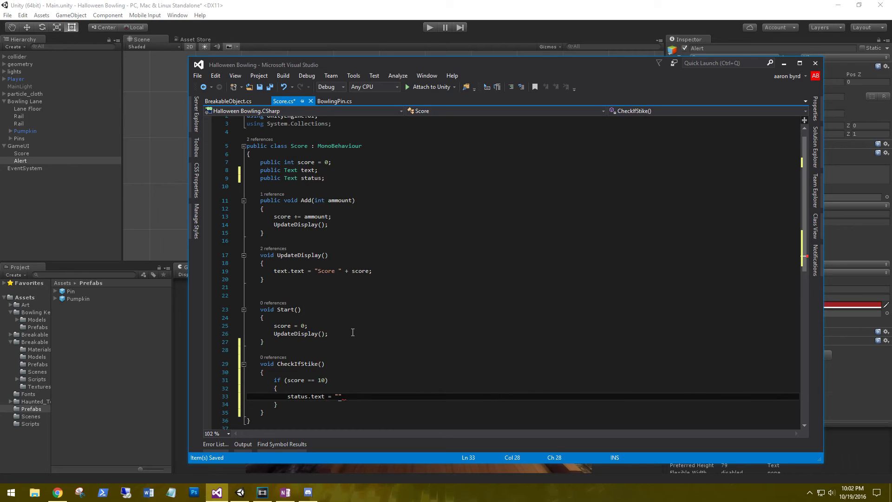
pyautogui.write(' = "STRIKE!!";')
# Call CheckIfStike(); at the end of UpdateDisplay(), after the score text assignment, and save the script
pyautogui.click(404, 271)
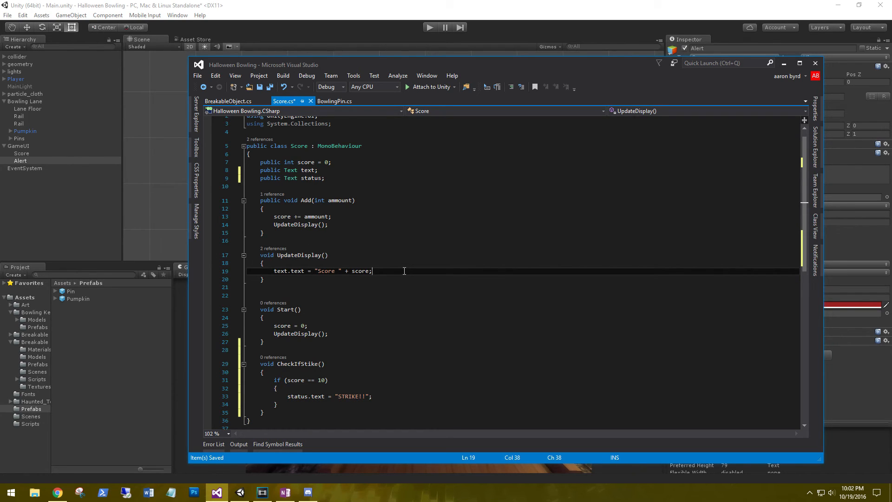
pyautogui.press('Return')
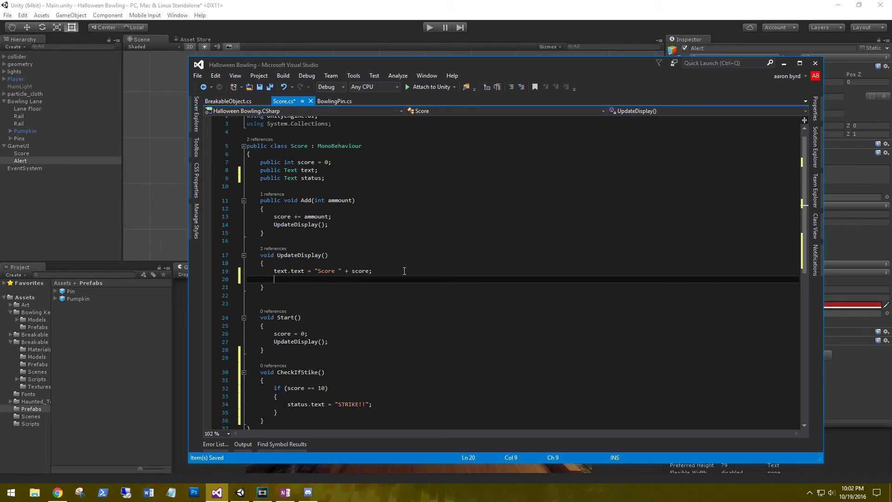
pyautogui.write('s')
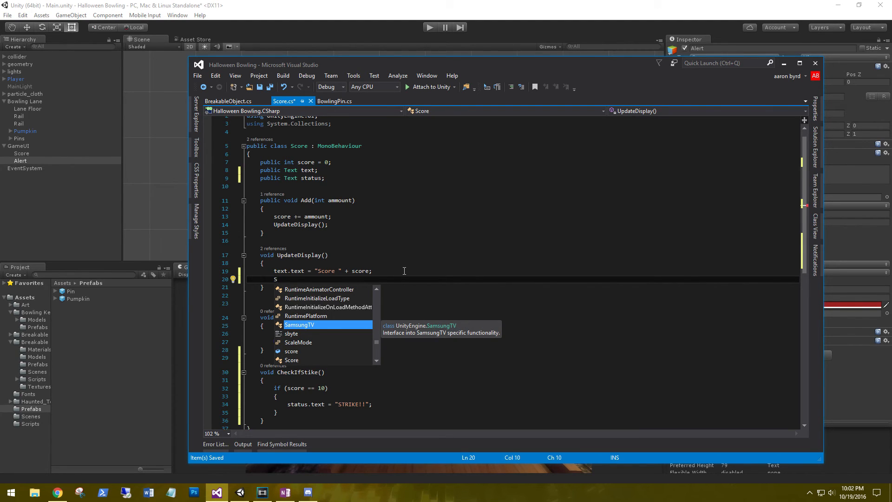
pyautogui.press('BackSpace')
pyautogui.write('CHE')
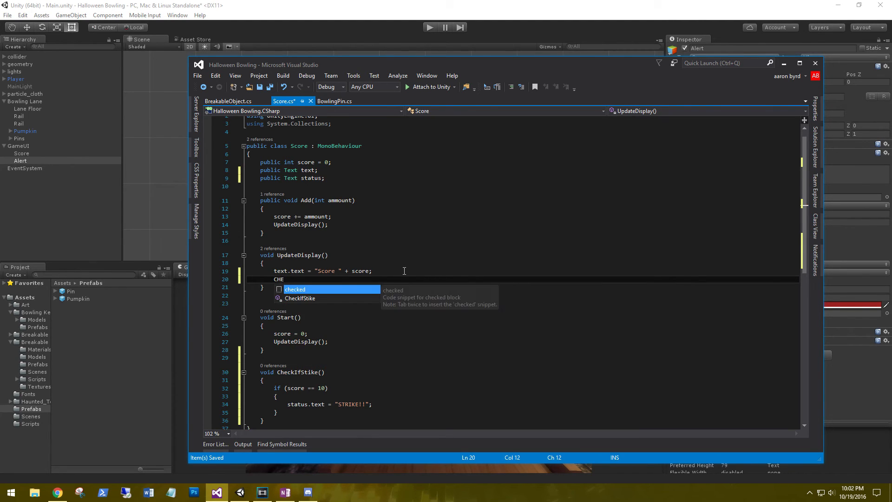
pyautogui.press('Down')
pyautogui.press('Return')
pyautogui.write('()')
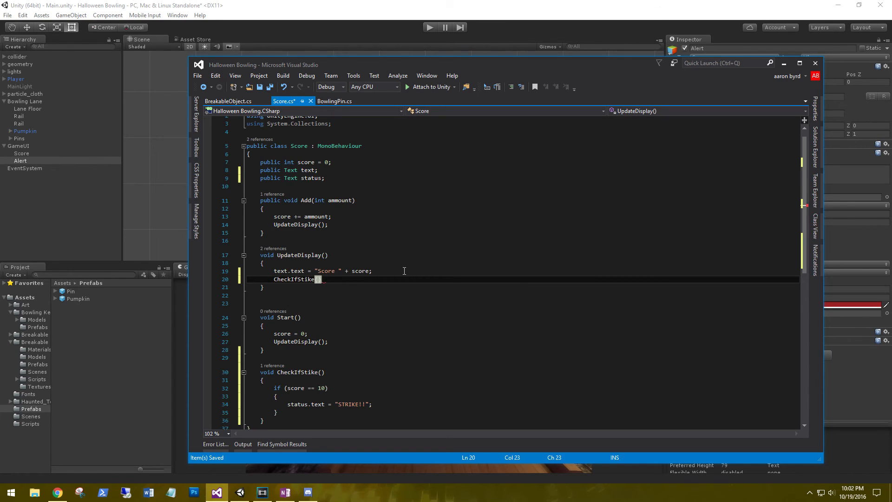
pyautogui.write(';')
pyautogui.hotkey('ctrl', 's')
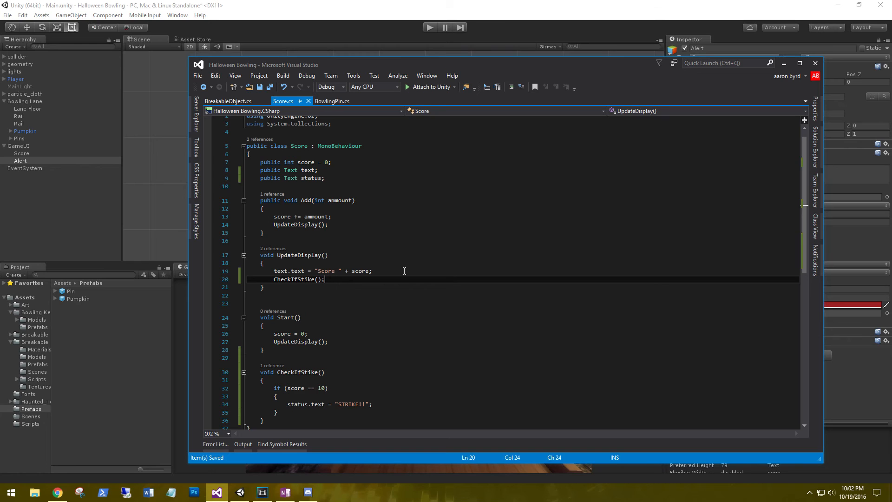
# Back in Unity, assign GameUI as the Score reference of the Bowling Pin script on each pin's trigger child
pyautogui.click(381, 13)
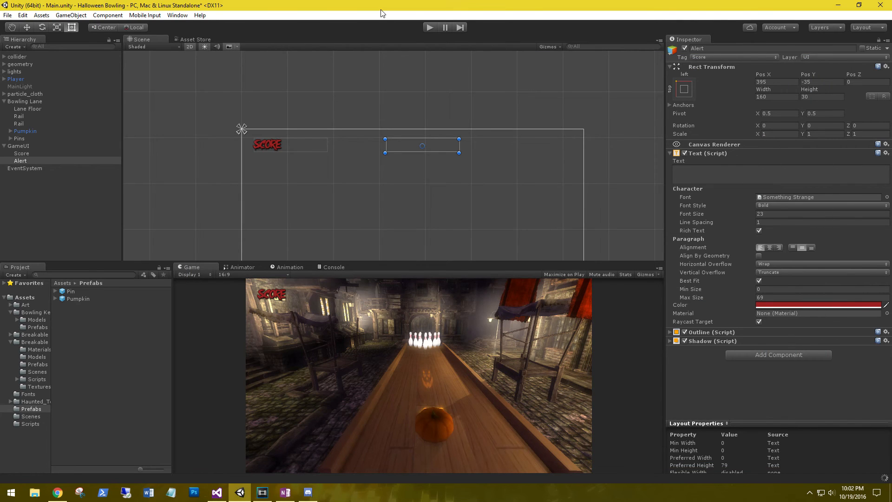
pyautogui.click(10, 139)
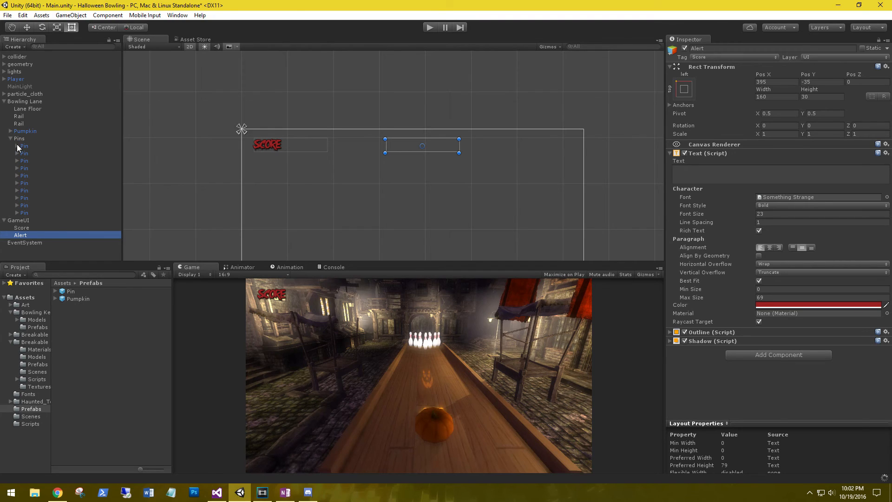
pyautogui.click(16, 145)
pyautogui.click(35, 153)
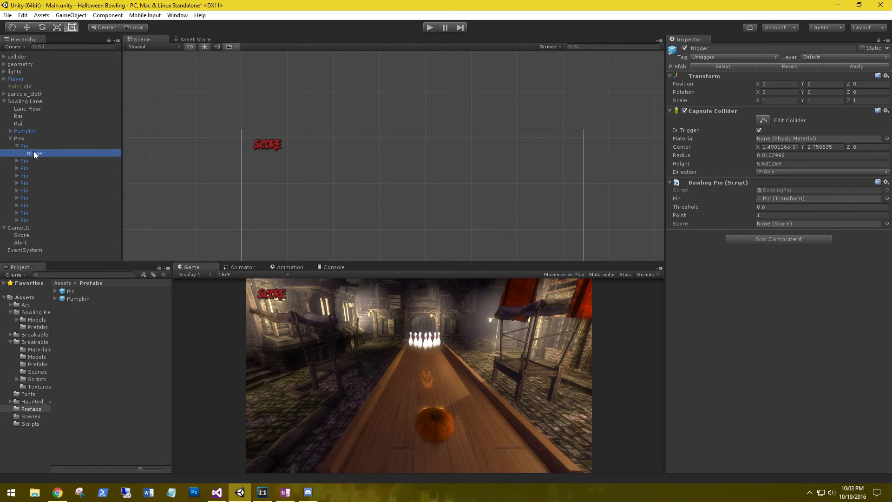
pyautogui.moveTo(19, 230); pyautogui.dragTo(767, 224)
pyautogui.click(17, 161)
pyautogui.click(40, 168)
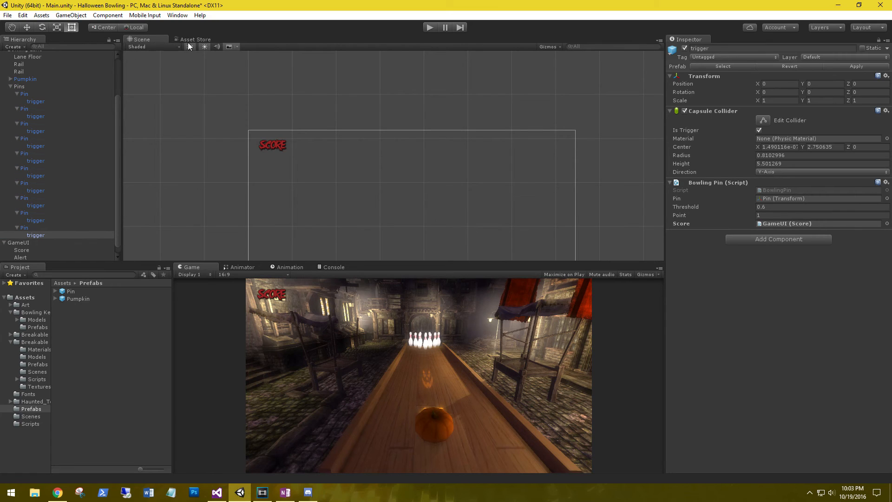
# Return the scene view to 3D around the pins and play-test one roll of the pumpkin, stopping play mode at the end
pyautogui.click(190, 47)
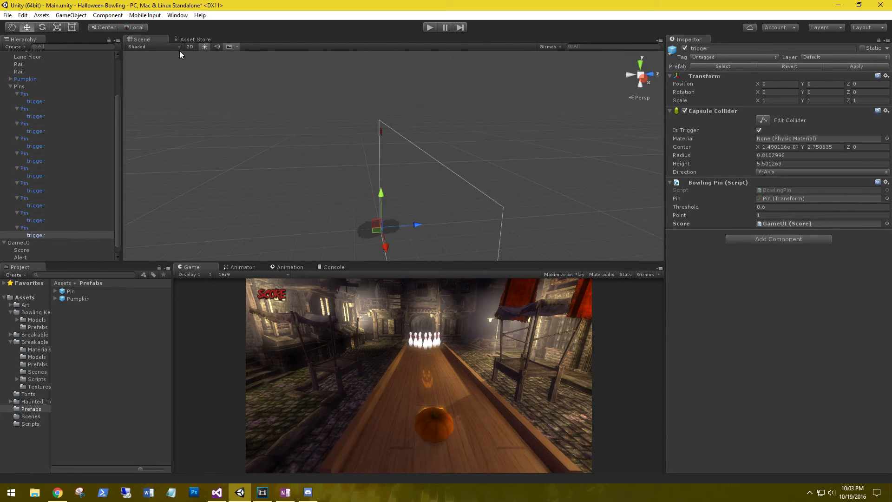
pyautogui.click(46, 102)
pyautogui.press('f')
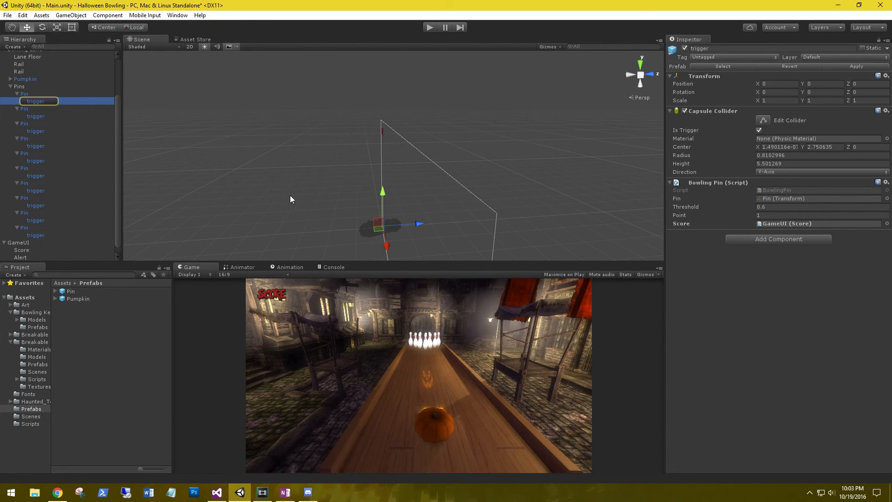
pyautogui.keyDown('alt'); pyautogui.moveTo(377, 215); pyautogui.dragTo(361, 194); pyautogui.keyUp('alt')
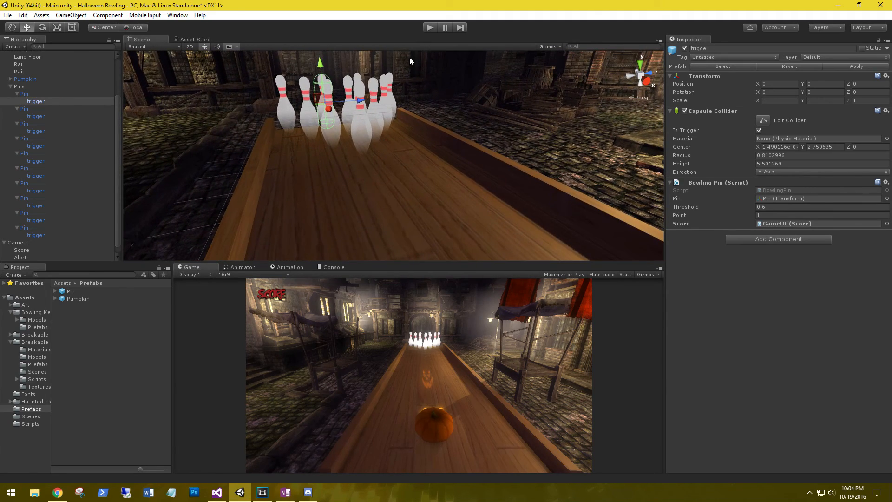
pyautogui.click(430, 27)
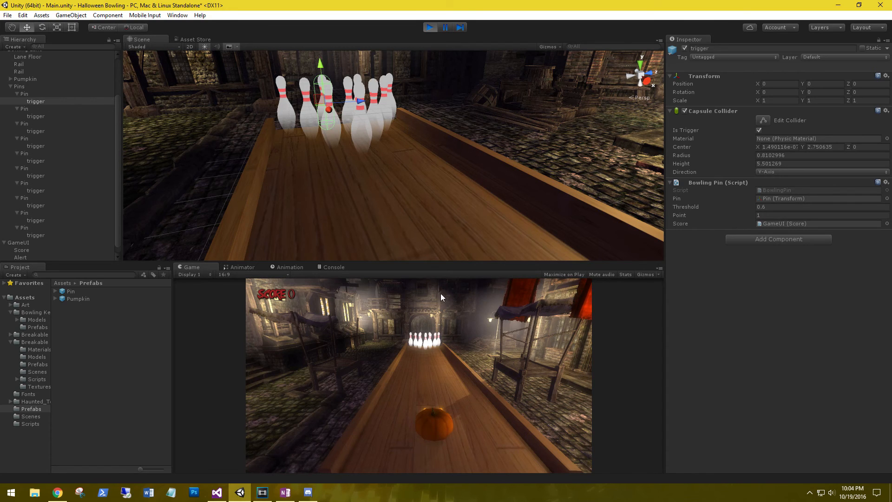
pyautogui.click(434, 422)
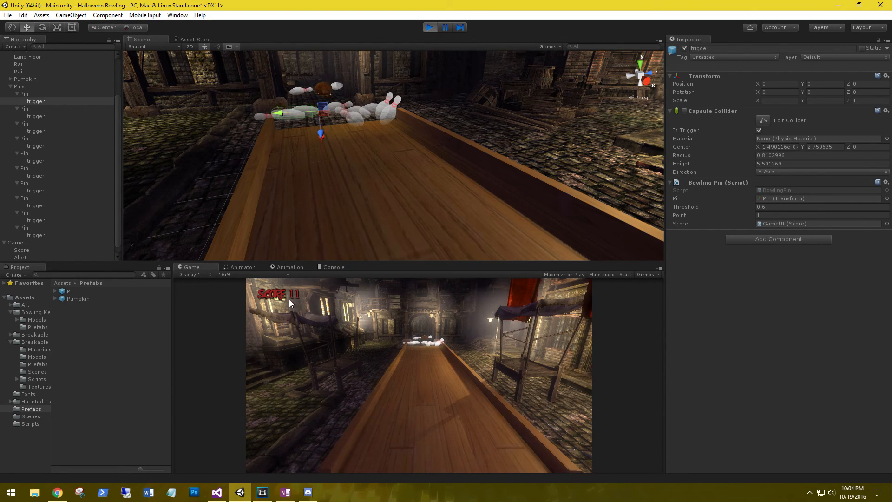
pyautogui.hotkey('ctrl', 'p')
# Assign the Alert text to the Status field of GameUI's Score script
pyautogui.click(18, 242)
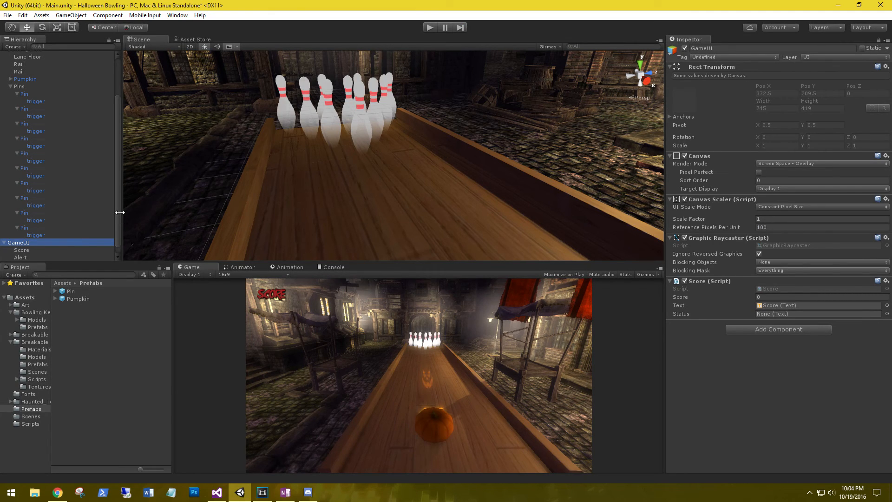
pyautogui.scroll(-1, 65, 240)
pyautogui.moveTo(21, 250); pyautogui.dragTo(773, 313)
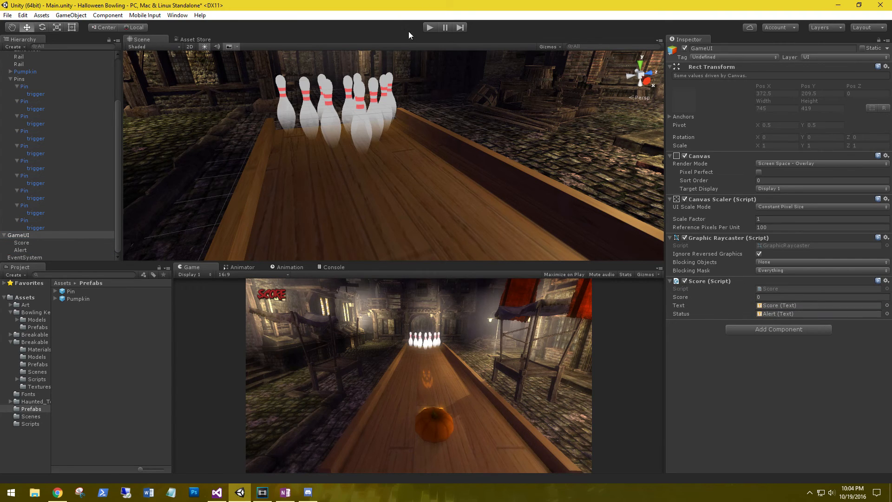
# Play-test two separate pumpkin rolls at the pins to check the score and strike alert, ending play mode after each
pyautogui.click(429, 27)
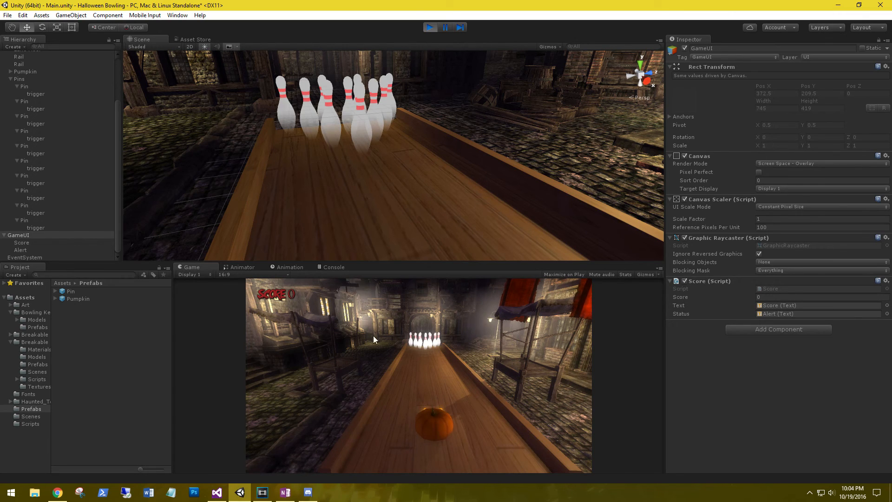
pyautogui.moveTo(436, 417); pyautogui.dragTo(425, 419)
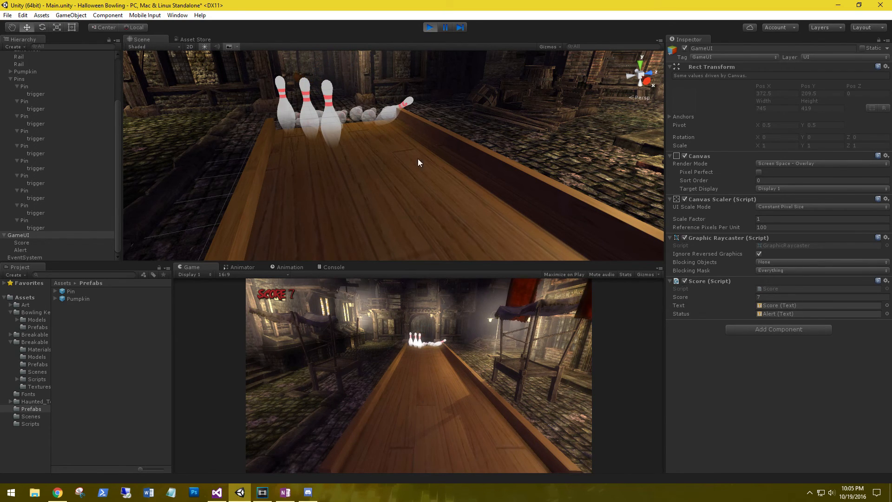
pyautogui.click(431, 27)
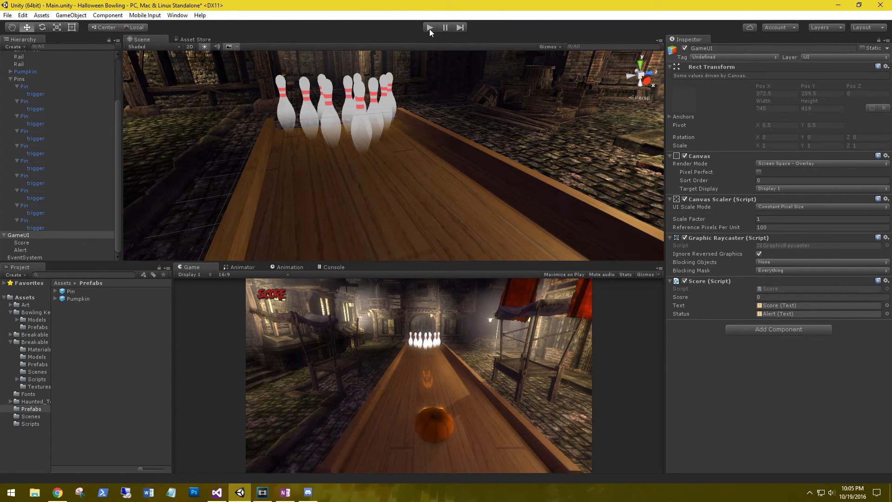
pyautogui.click(429, 27)
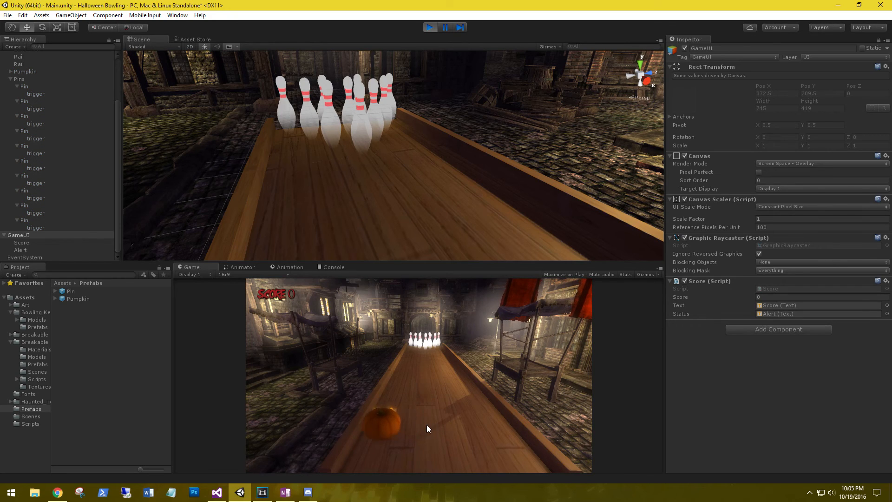
pyautogui.click(418, 424)
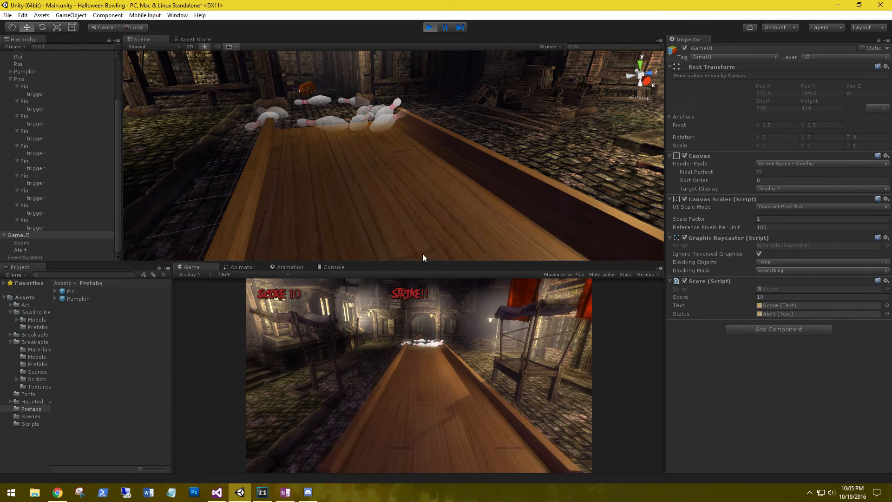
pyautogui.click(430, 27)
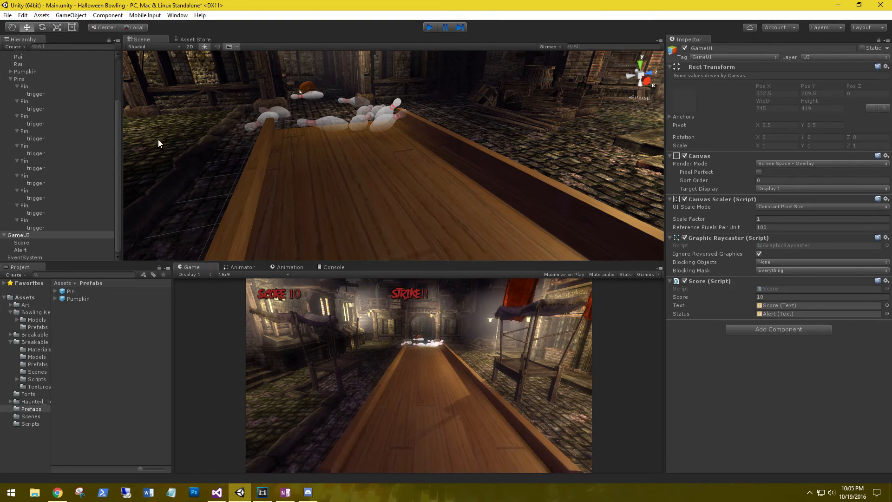
# Collapse all the Pin entries in the hierarchy, then select and collapse the Pins group and view it in the scene
pyautogui.click(16, 87)
pyautogui.click(17, 102)
pyautogui.click(17, 116)
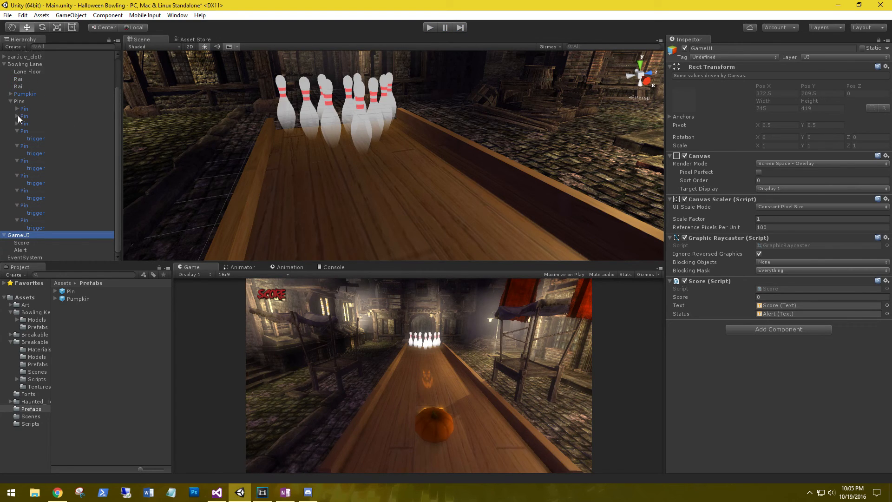
pyautogui.click(16, 131)
pyautogui.click(17, 146)
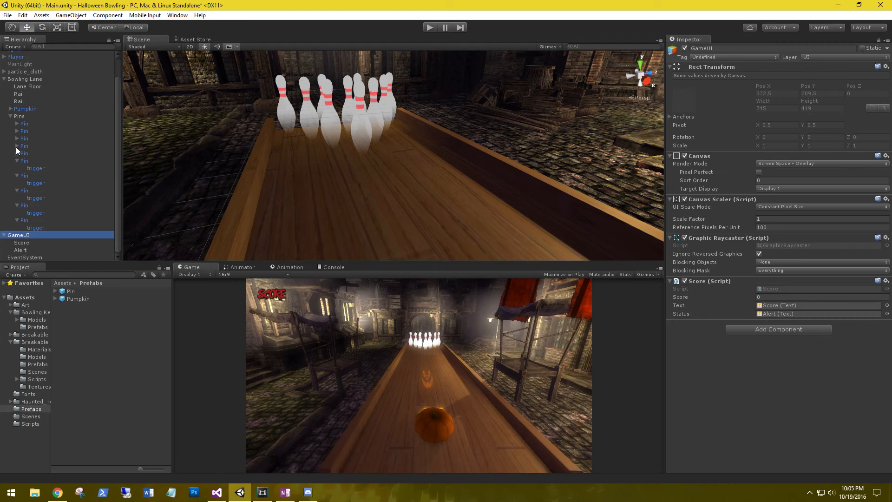
pyautogui.click(17, 161)
pyautogui.click(17, 176)
pyautogui.click(17, 191)
pyautogui.click(17, 206)
pyautogui.click(17, 213)
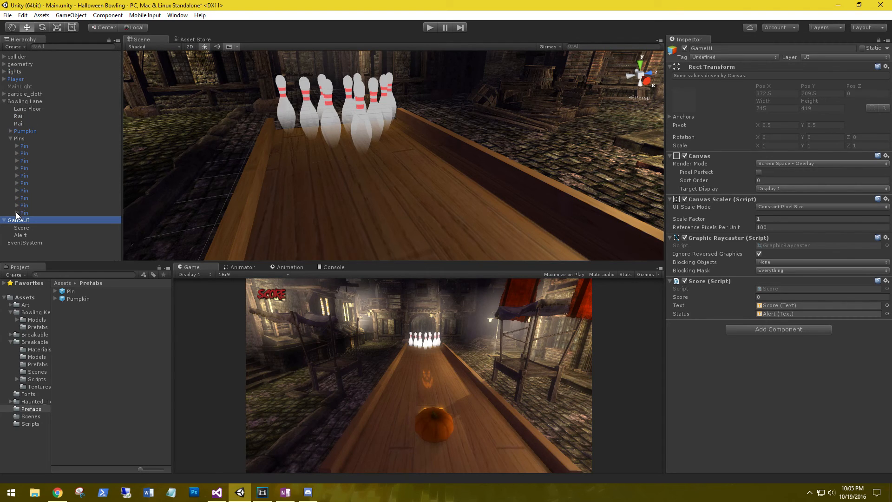
pyautogui.click(20, 140)
pyautogui.click(10, 139)
pyautogui.keyDown('alt'); pyautogui.moveTo(259, 154); pyautogui.dragTo(302, 137); pyautogui.keyUp('alt')
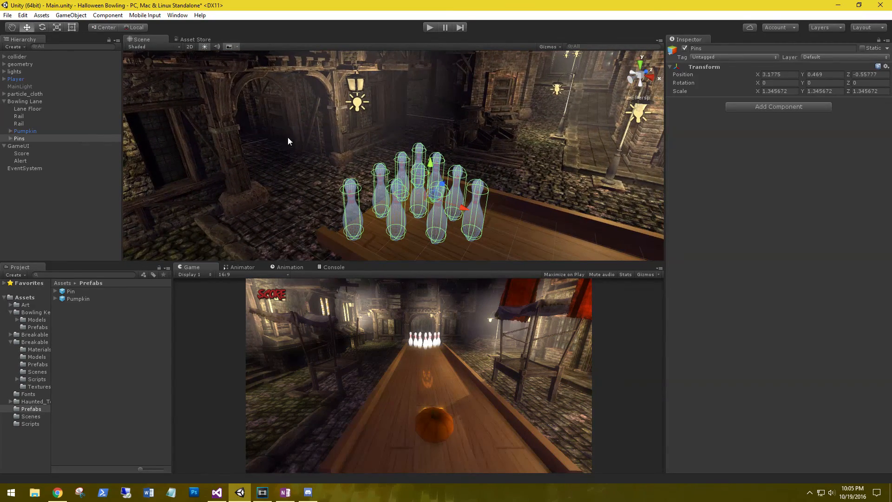
# Add a cube as a child of Bowling Lane and bring it into view in the scene
pyautogui.rightClick(29, 101)
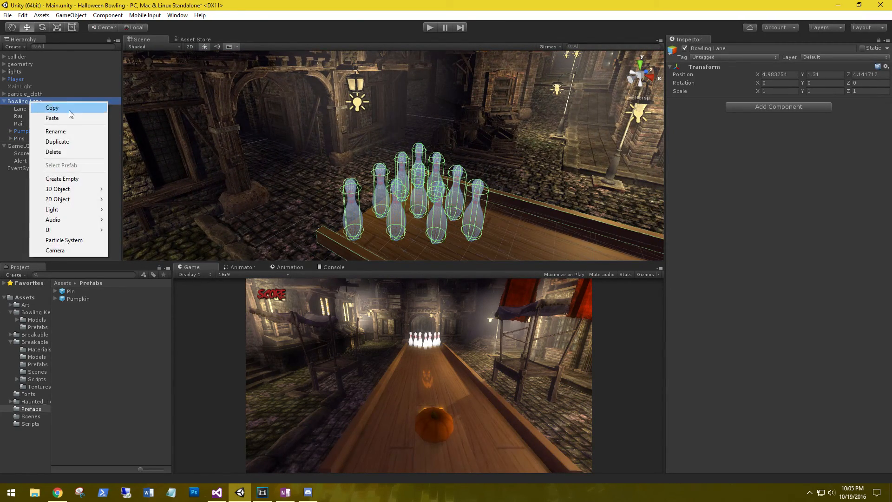
pyautogui.moveTo(71, 189)
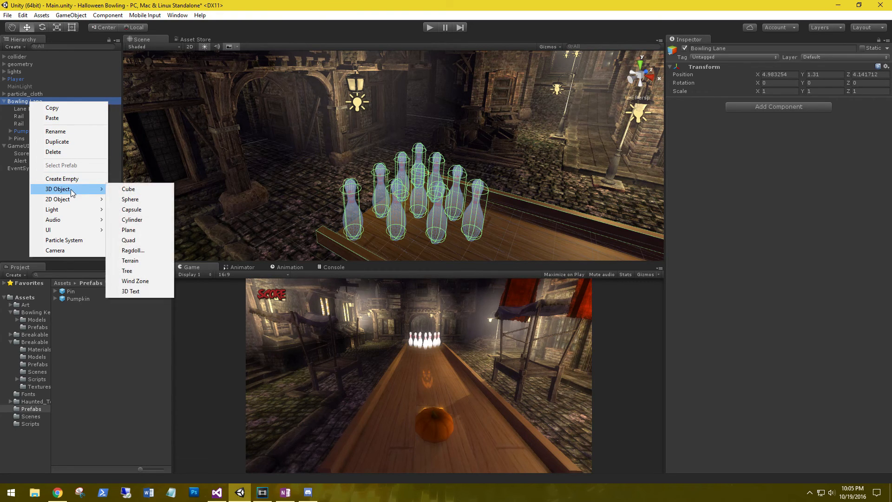
pyautogui.click(142, 189)
pyautogui.press('f')
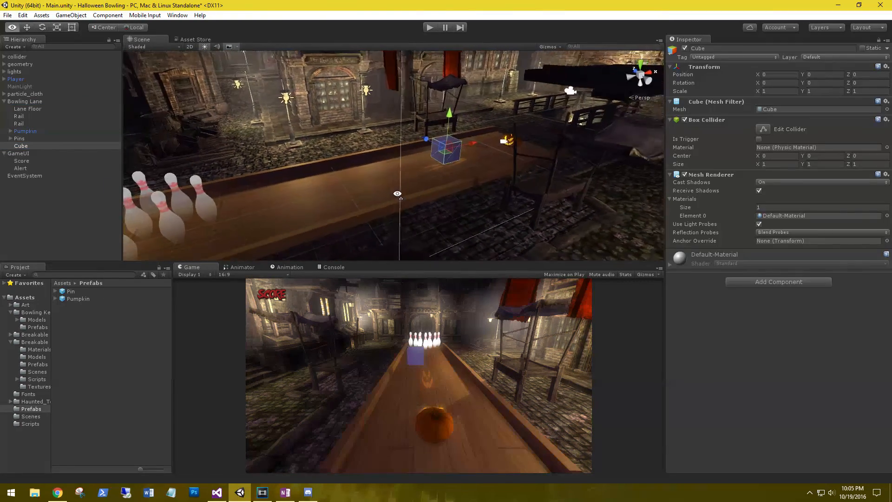
# Move the cube along the lane to just behind the pins, at about X -14.43 and Y -0.26
pyautogui.moveTo(464, 145); pyautogui.dragTo(245, 186)
pyautogui.moveTo(293, 185)
pyautogui.mouseDown(button='right')
pyautogui.moveTo(260, 184)
pyautogui.moveTo(288, 194)
pyautogui.mouseUp(button='right')
pyautogui.press('a')
pyautogui.moveTo(376, 178); pyautogui.dragTo(328, 180)
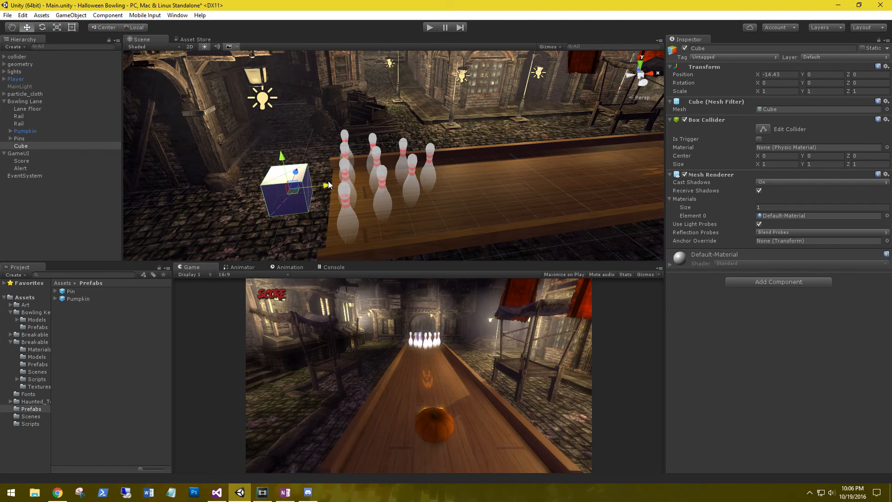
pyautogui.moveTo(369, 166); pyautogui.dragTo(220, 159, button='right')
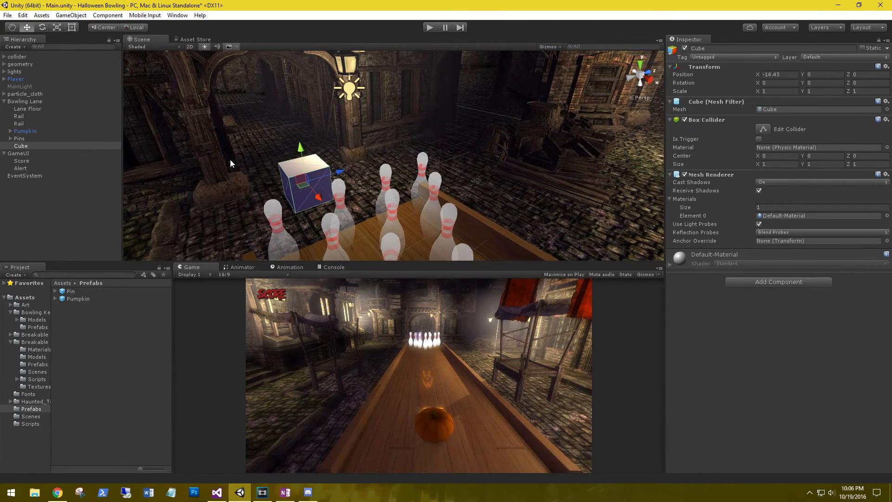
pyautogui.moveTo(299, 146); pyautogui.dragTo(300, 155)
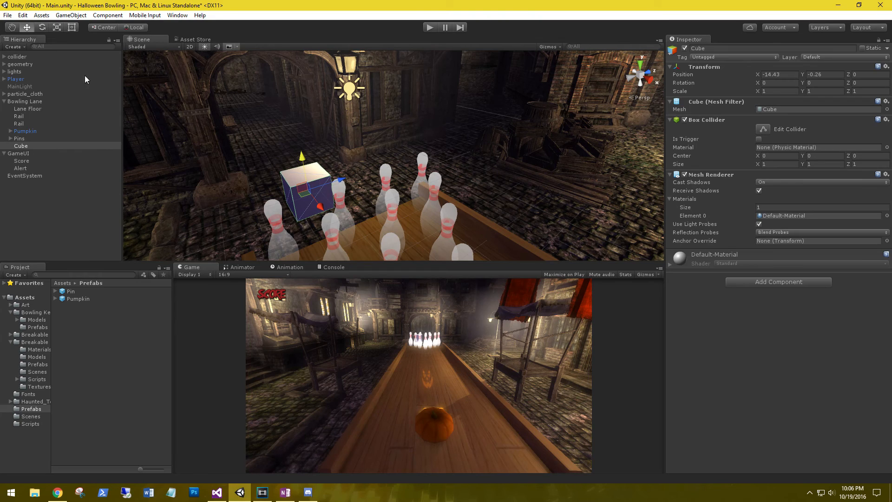
# Scale the cube into a thin upright wall of about 0.02 × 6.41 × 6.41 and shift it to about Z 0.74 behind the pins
pyautogui.click(61, 29)
pyautogui.moveTo(321, 208); pyautogui.dragTo(427, 46)
pyautogui.keyDown('alt'); pyautogui.moveTo(417, 210); pyautogui.dragTo(258, 157); pyautogui.keyUp('alt')
pyautogui.press('w')
pyautogui.press('x')
pyautogui.moveTo(368, 172); pyautogui.dragTo(387, 167)
pyautogui.click(57, 27)
pyautogui.moveTo(352, 171); pyautogui.dragTo(350, 155)
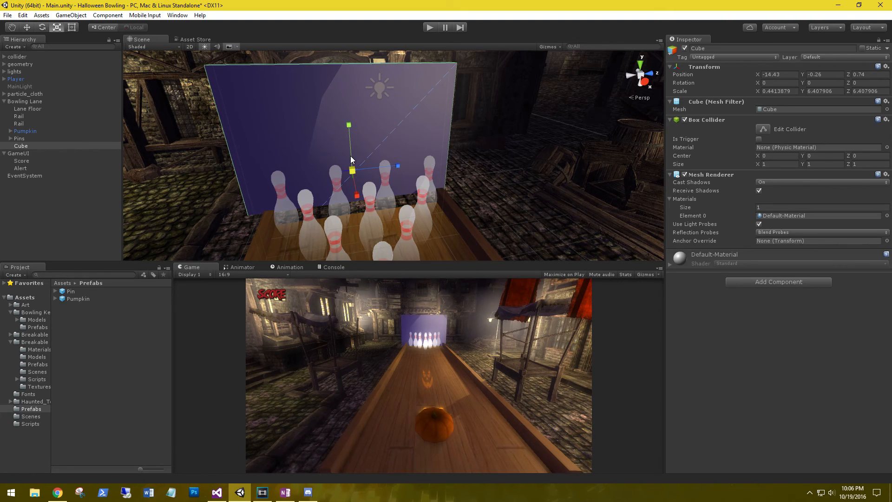
pyautogui.keyDown('alt'); pyautogui.moveTo(275, 213); pyautogui.dragTo(414, 213); pyautogui.keyUp('alt')
pyautogui.moveTo(452, 188); pyautogui.dragTo(418, 185)
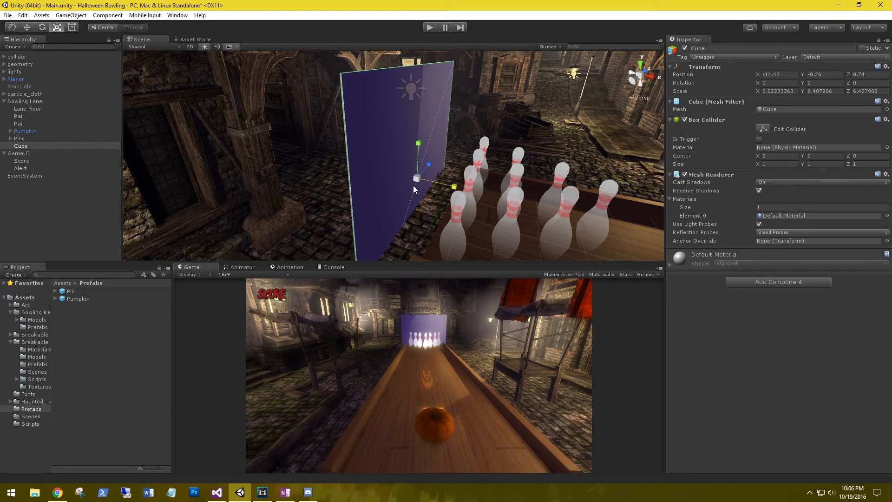
# Apply the web texture from the Art folder to the thin wall behind the pins
pyautogui.click(65, 283)
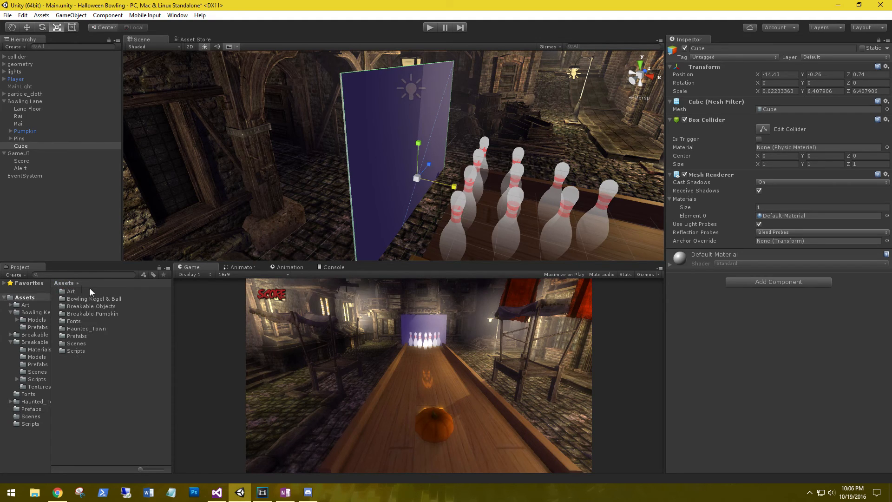
pyautogui.doubleClick(71, 291)
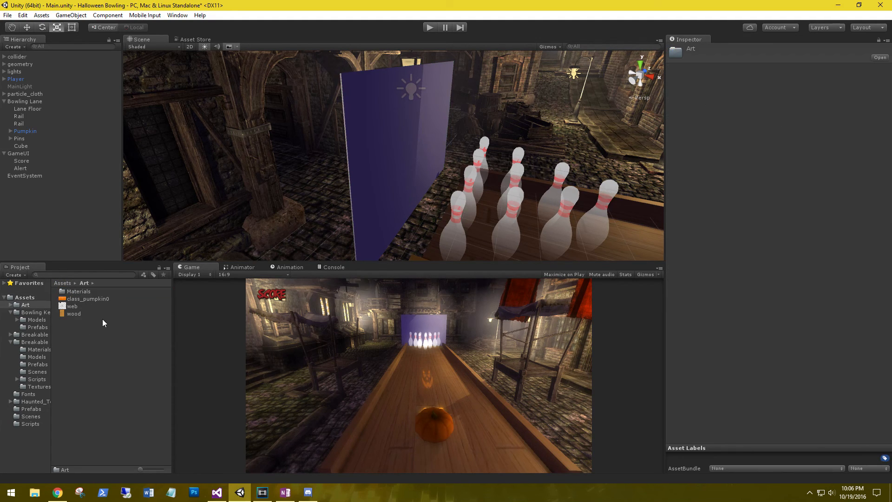
pyautogui.keyDown('alt'); pyautogui.moveTo(253, 195); pyautogui.dragTo(176, 189); pyautogui.keyUp('alt')
pyautogui.press('r')
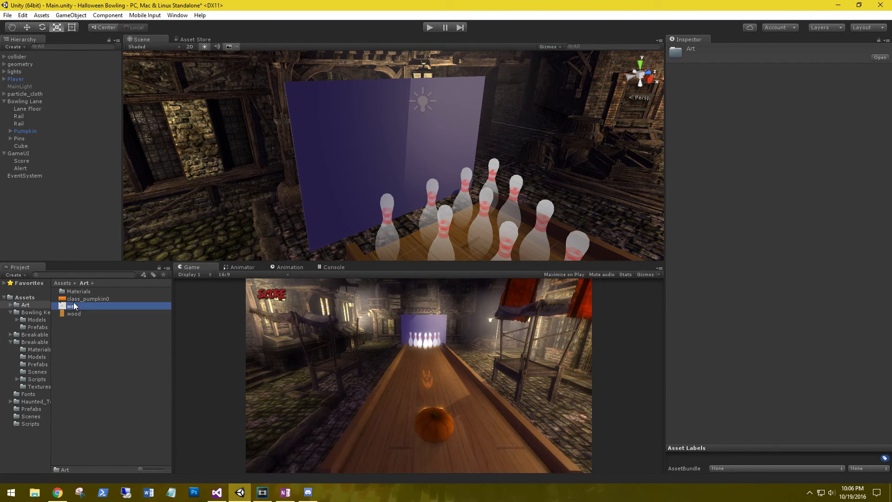
pyautogui.moveTo(363, 158); pyautogui.dragTo(363, 158)
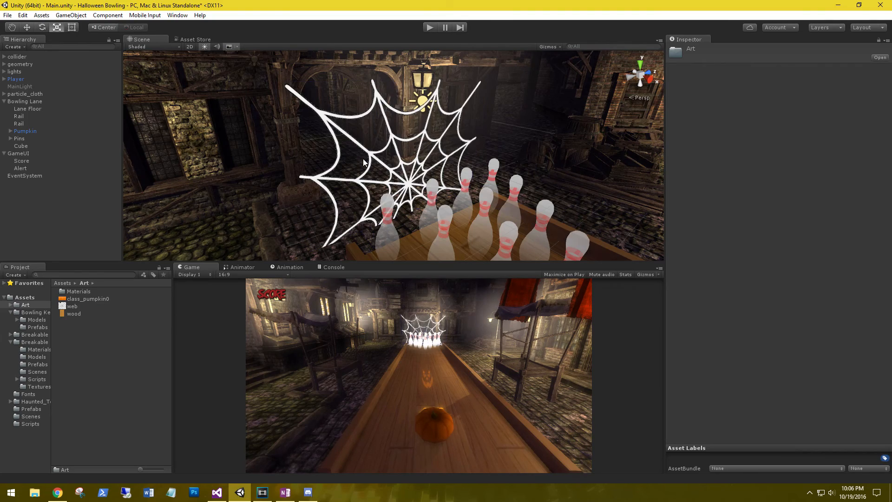
# Shift the web-textured cube sideways behind the pins to about Z 0.99
pyautogui.keyDown('alt'); pyautogui.moveTo(296, 199); pyautogui.dragTo(308, 273); pyautogui.keyUp('alt')
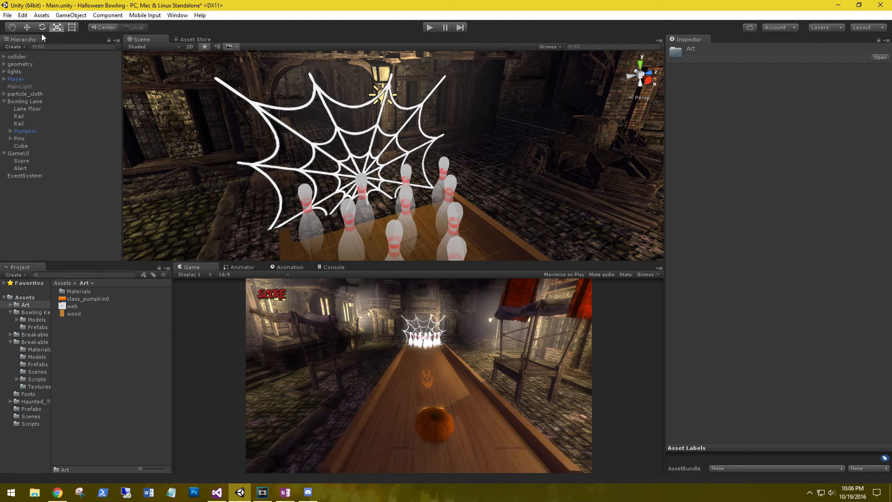
pyautogui.click(28, 27)
pyautogui.click(22, 146)
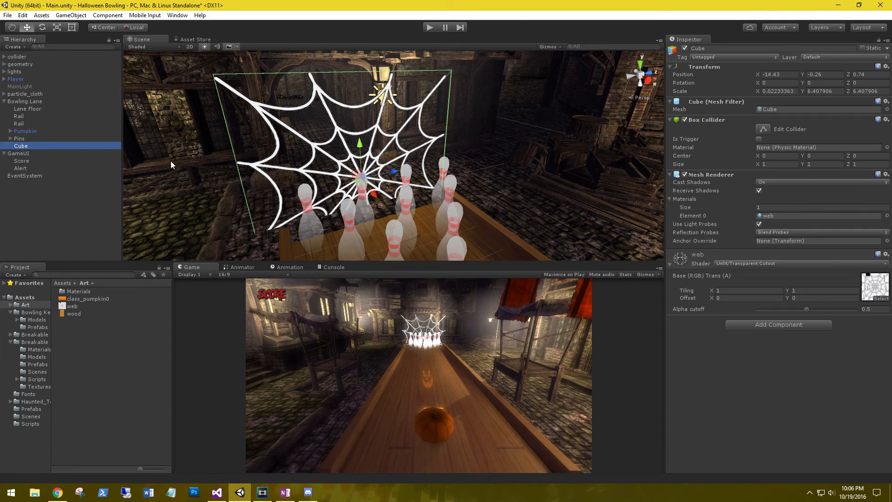
pyautogui.moveTo(388, 168); pyautogui.dragTo(398, 167)
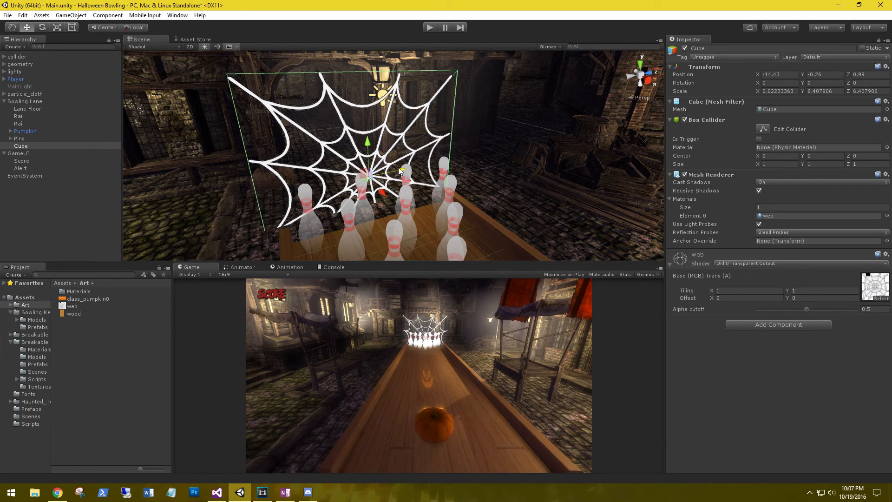
# Rename the cube behind the pins as Web
pyautogui.click(23, 146)
pyautogui.press('f')
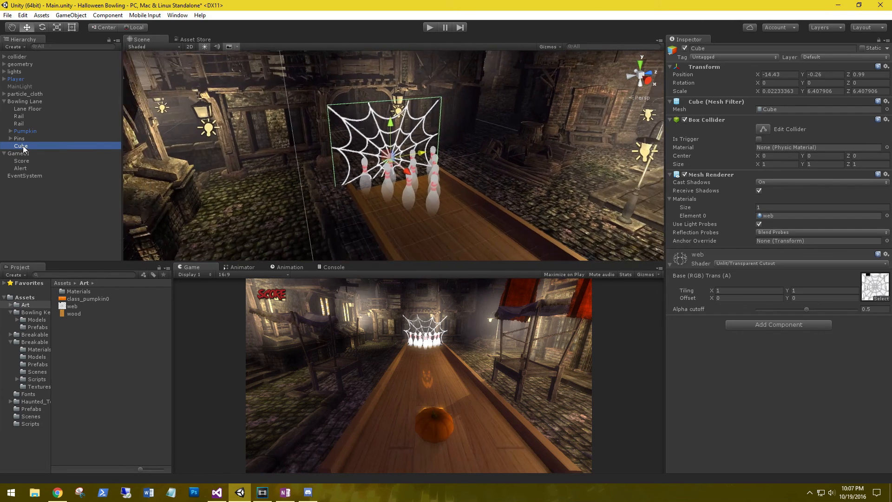
pyautogui.click(19, 145)
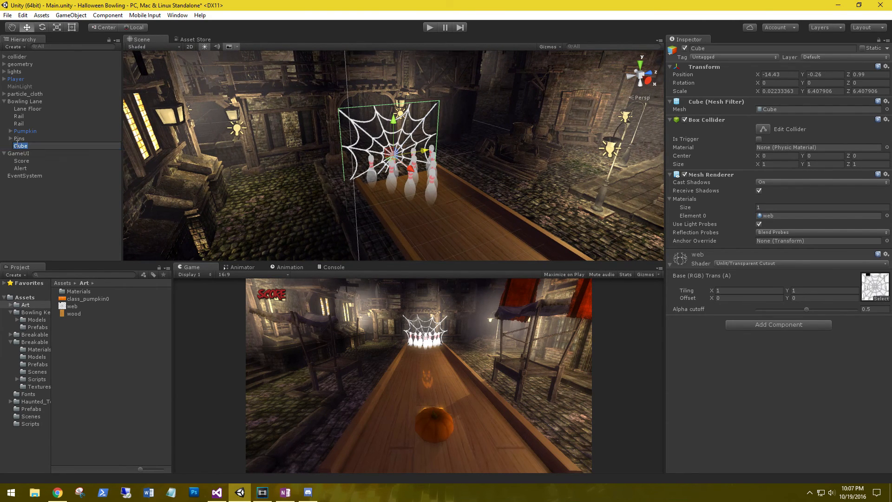
pyautogui.write('wEB')
pyautogui.press('BackSpace')
pyautogui.press('BackSpace')
pyautogui.press('BackSpace')
pyautogui.write('Web')
pyautogui.press('Return')
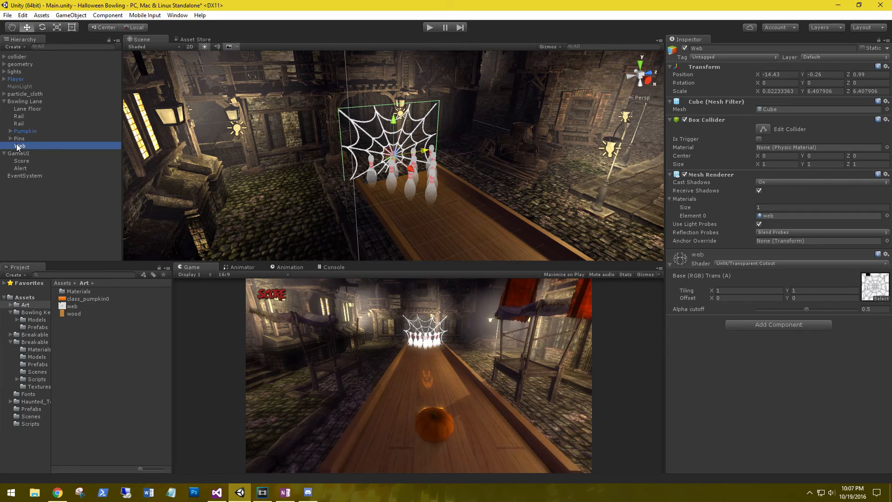
pyautogui.press('a')
pyautogui.moveTo(317, 191); pyautogui.dragTo(257, 187, button='right')
pyautogui.press('d')
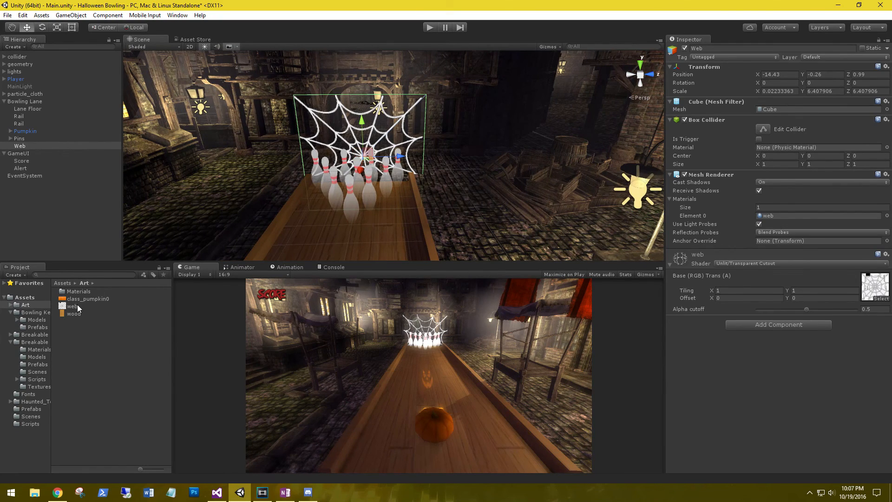
# Open the BreakableObject script from the Scripts folder in Visual Studio
pyautogui.click(62, 282)
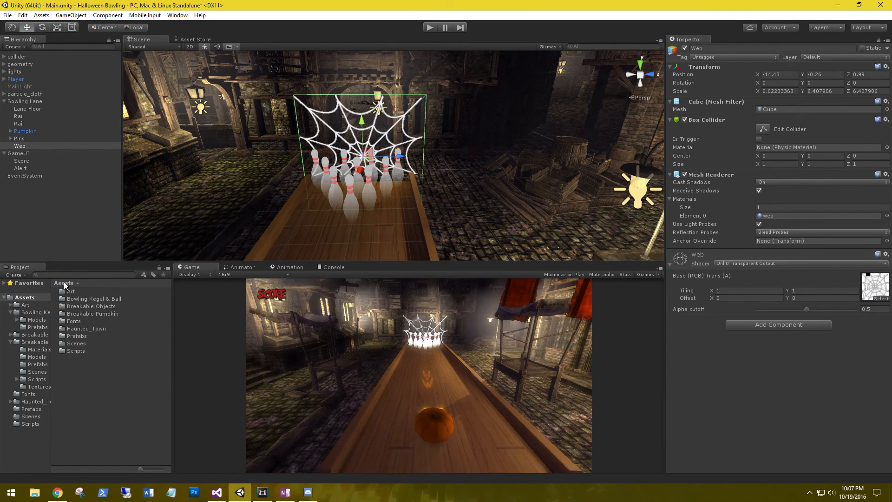
pyautogui.doubleClick(73, 351)
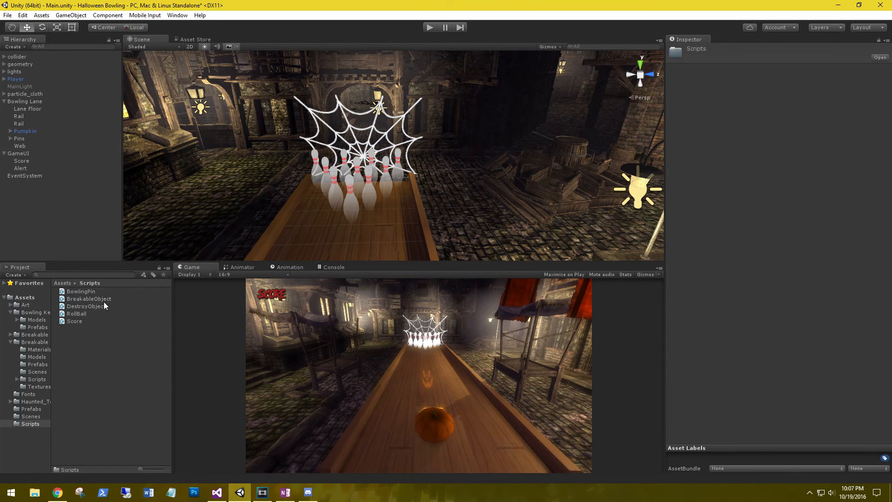
pyautogui.click(88, 299)
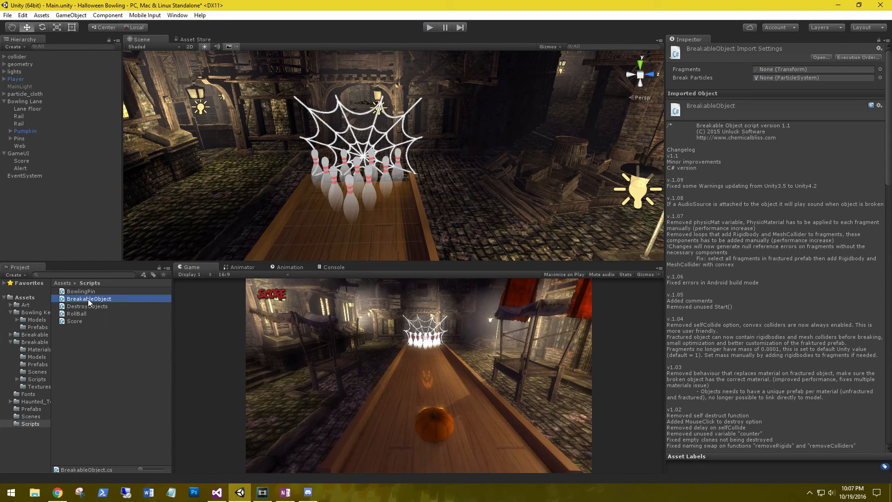
pyautogui.doubleClick(88, 299)
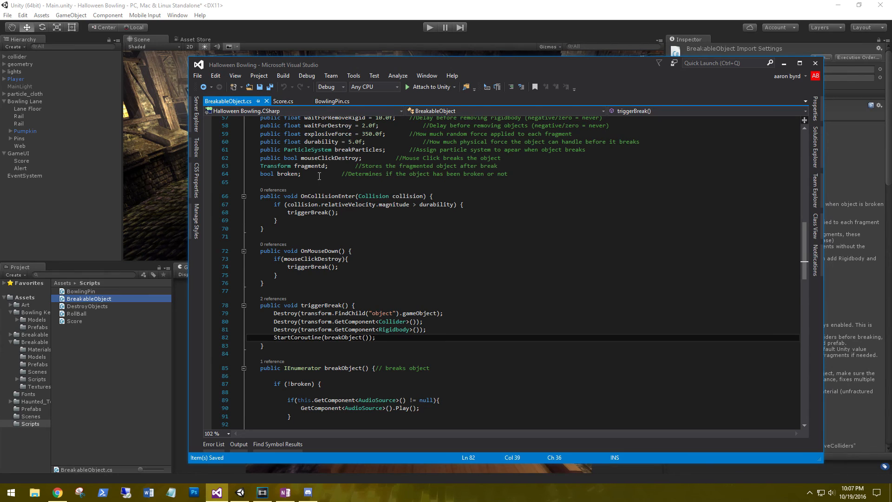
# Examine the triggerBreak and OnCollisionEnter functions and the durability variable in the BreakableObject script
pyautogui.moveTo(260, 305); pyautogui.dragTo(401, 338)
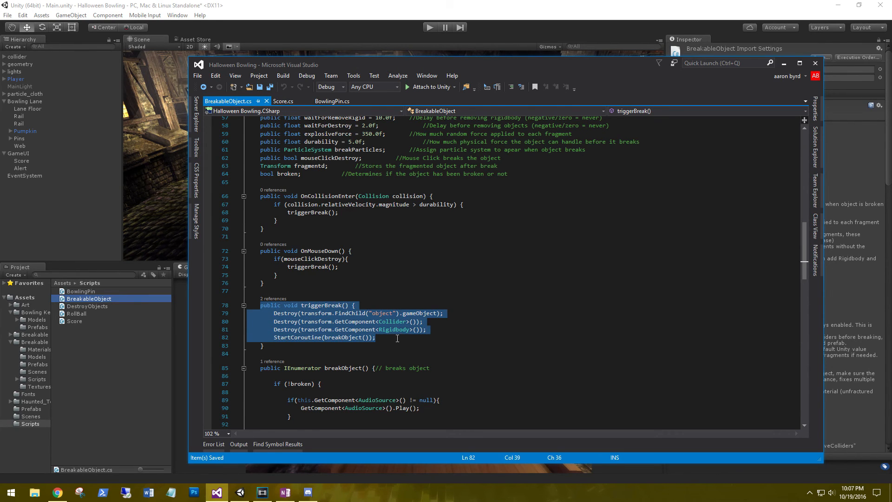
pyautogui.click(418, 336)
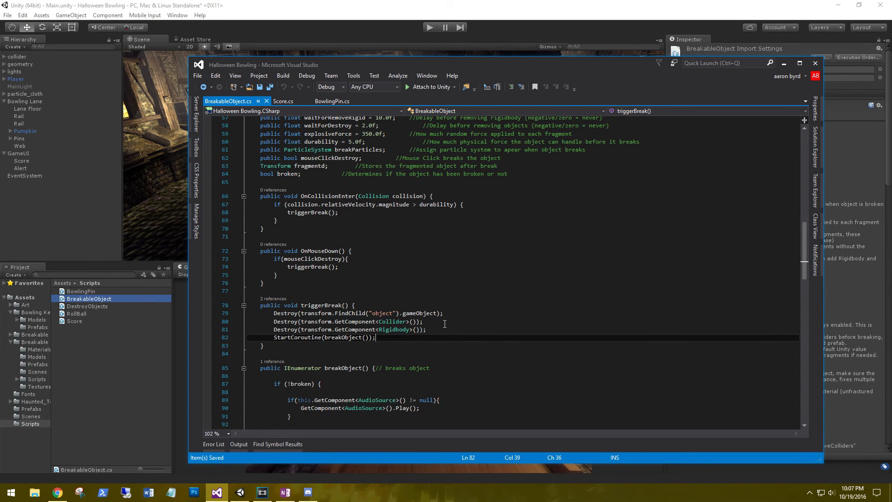
pyautogui.scroll(2, 445, 323)
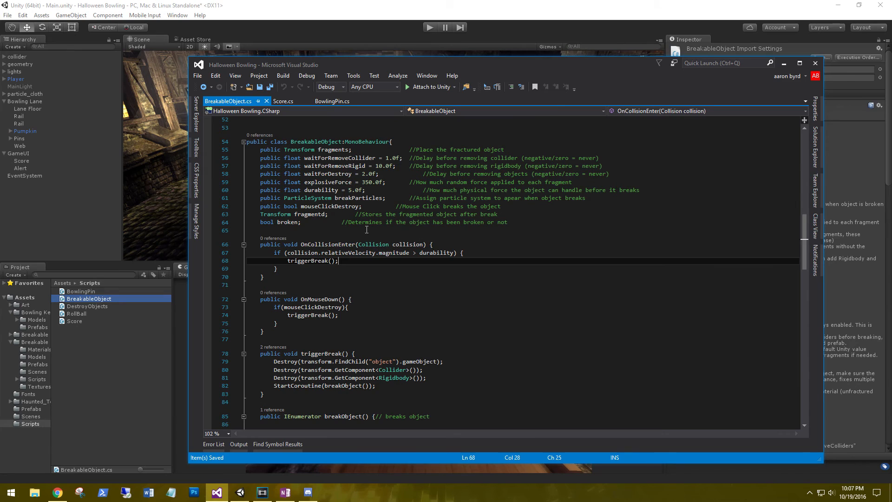
pyautogui.click(301, 244)
pyautogui.doubleClick(301, 244)
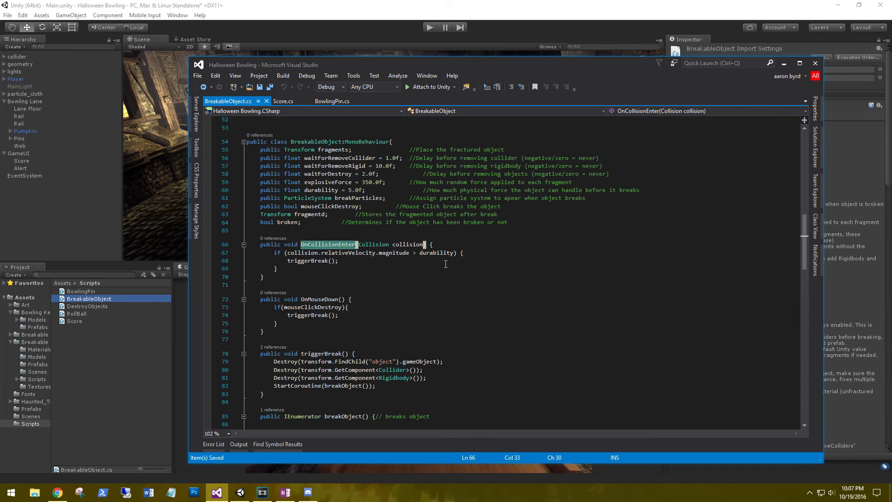
pyautogui.moveTo(374, 190); pyautogui.dragTo(330, 189)
pyautogui.click(373, 263)
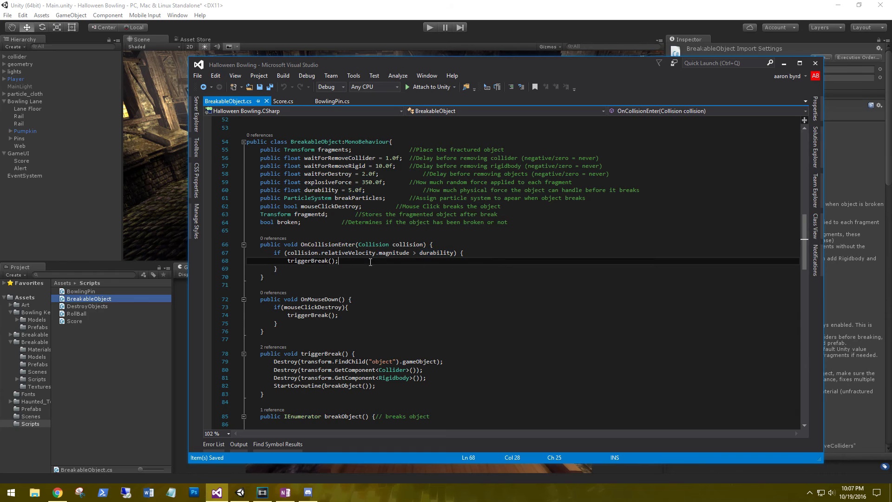
pyautogui.hotkey('shift', 'Home')
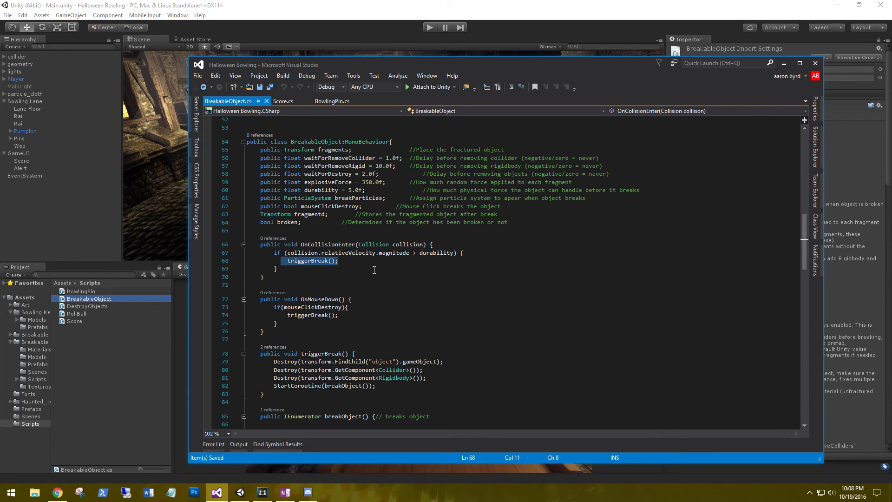
# Switch back to Unity and create a C# script named CallBreakObject in the Scripts folder
pyautogui.click(437, 19)
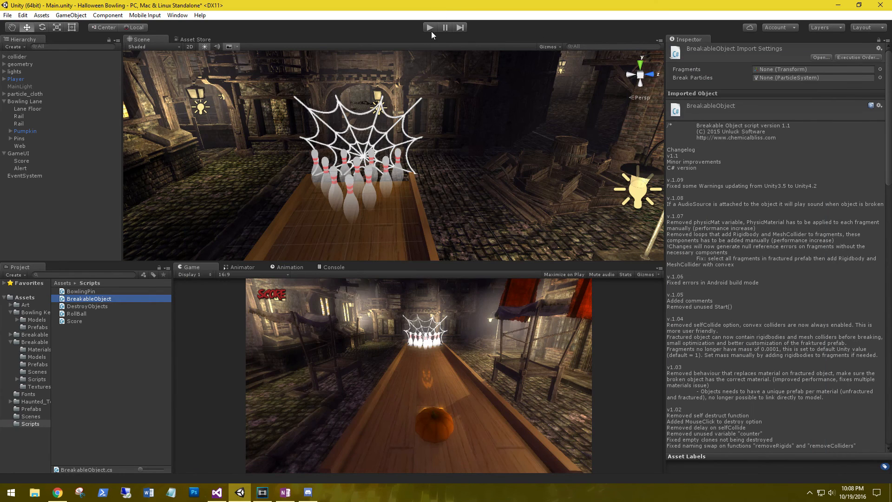
pyautogui.click(20, 146)
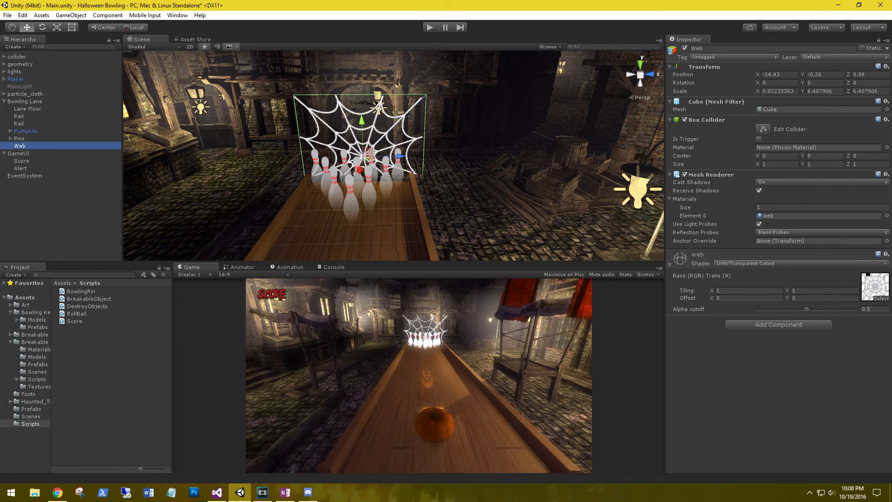
pyautogui.rightClick(90, 347)
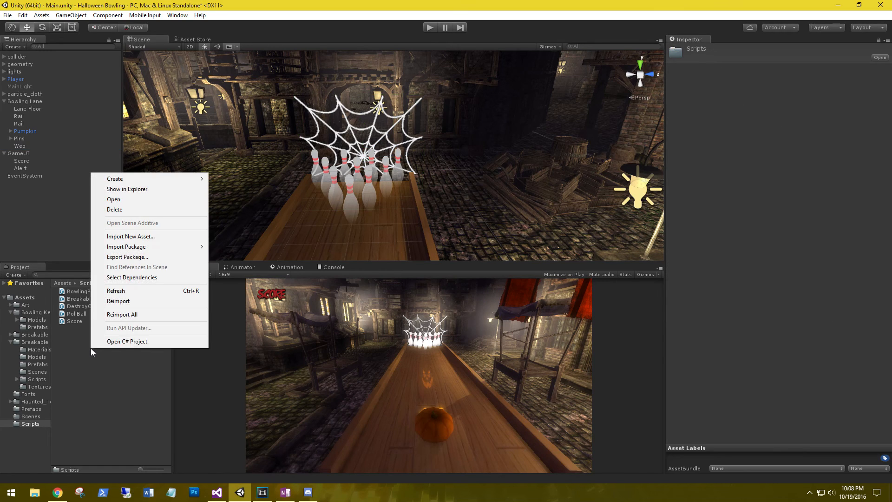
pyautogui.moveTo(165, 181)
pyautogui.click(243, 195)
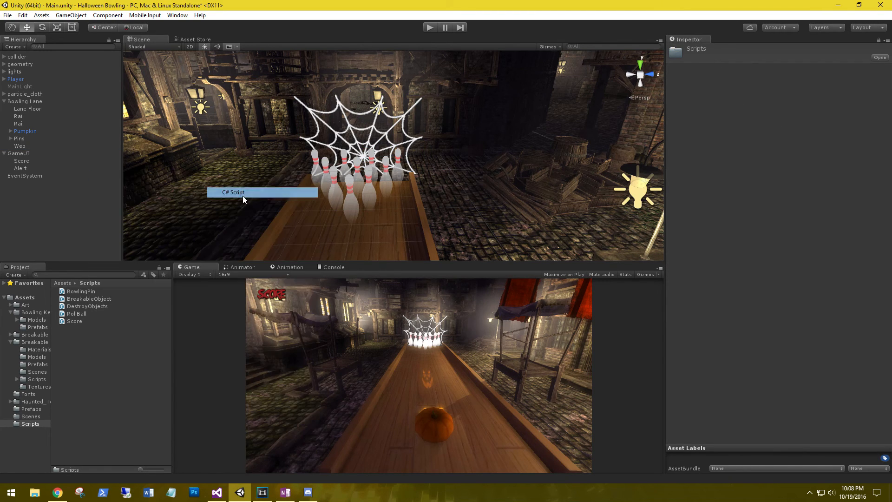
pyautogui.write('Ca')
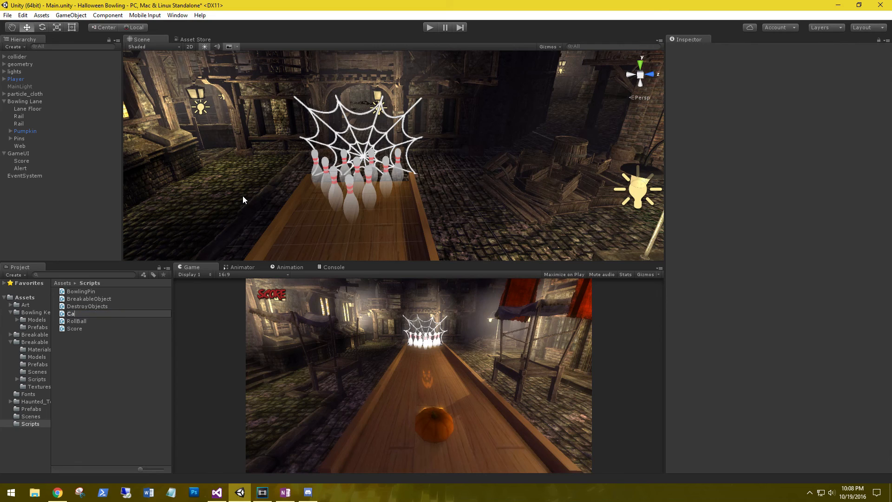
pyautogui.write('llBreakObject')
pyautogui.press('Return')
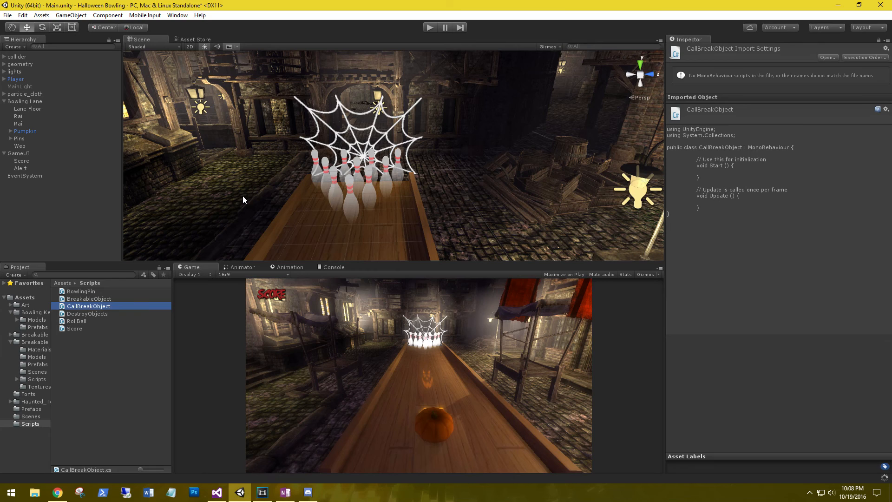
# Open the CallBreakObject script in Visual Studio and change its line endings through the advanced save options
pyautogui.doubleClick(90, 304)
pyautogui.click(475, 289)
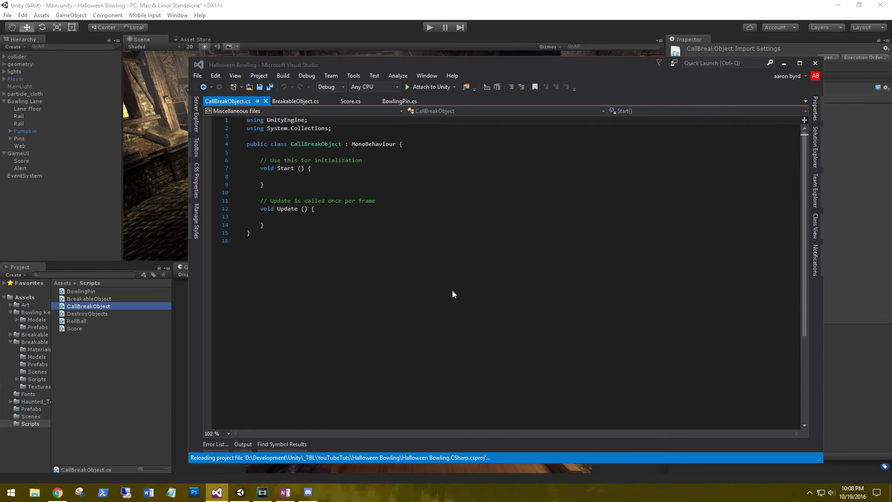
pyautogui.click(198, 75)
pyautogui.click(241, 173)
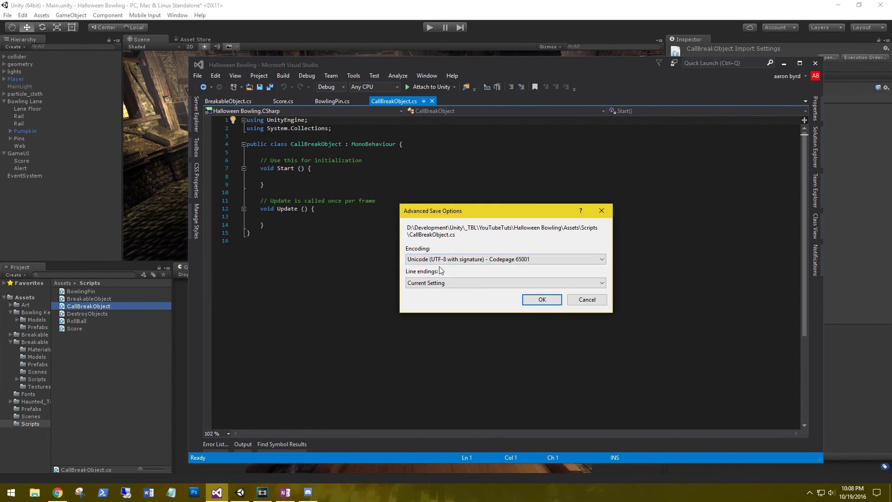
pyautogui.click(445, 283)
pyautogui.click(446, 300)
pyautogui.click(544, 301)
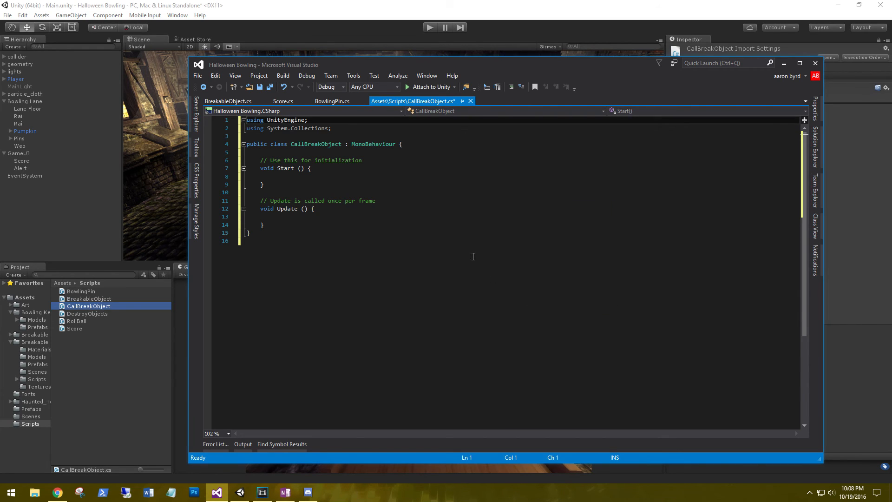
# Reformat the whole CallBreakObject script and delete the Start and Update functions with their comments
pyautogui.click(434, 205)
pyautogui.hotkey('ctrl', 'a')
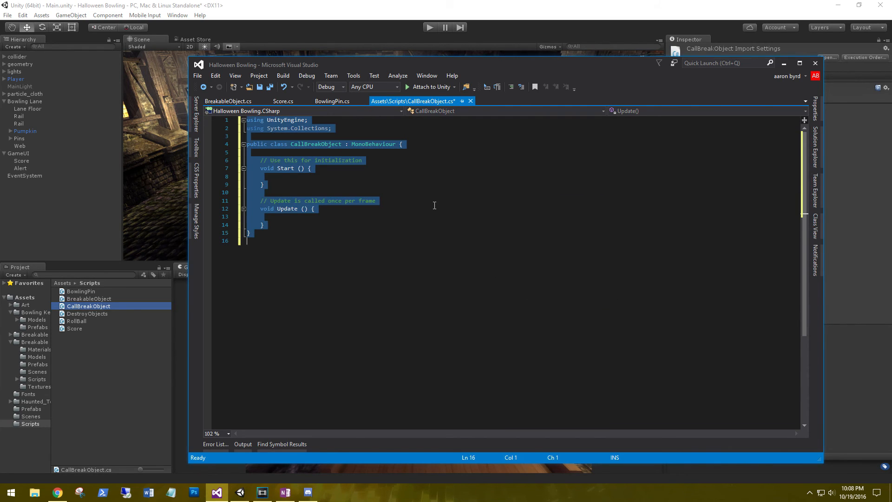
pyautogui.hotkey('ctrl', 'k')
pyautogui.hotkey('ctrl', 'f')
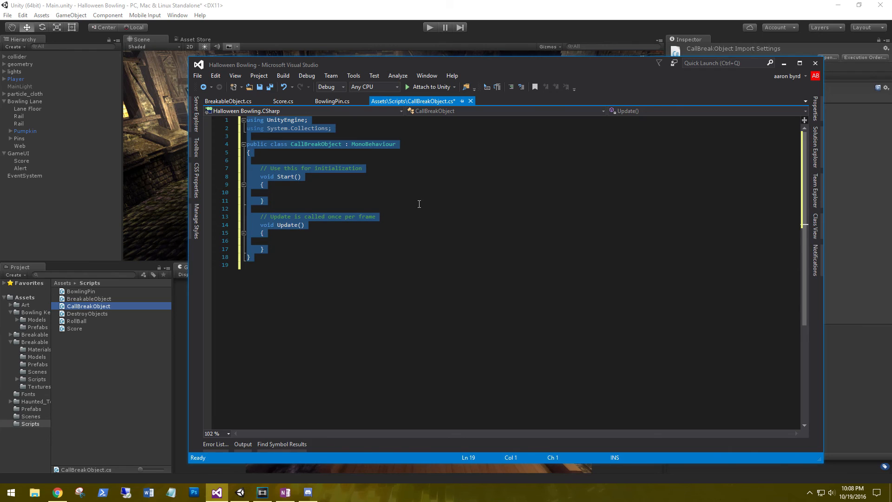
pyautogui.click(419, 204)
pyautogui.moveTo(265, 249); pyautogui.dragTo(228, 160)
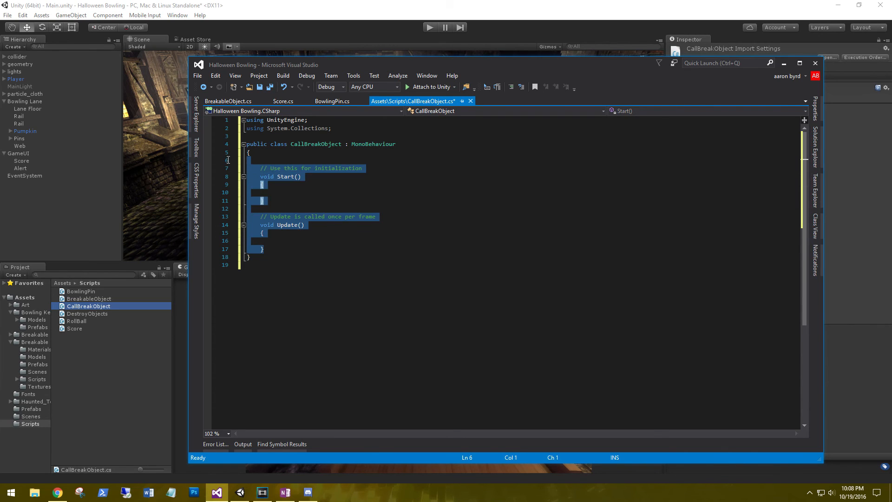
pyautogui.press('Delete')
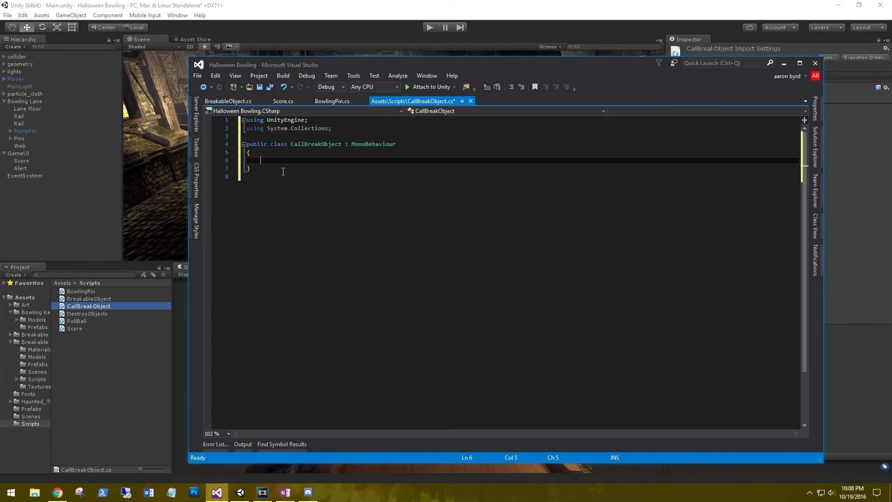
# Declare a public BreakableObject variable named bo in the CallBreakObject class
pyautogui.write('public brea')
pyautogui.press('Tab')
pyautogui.write('bo;')
pyautogui.press('Return')
pyautogui.press('Return')
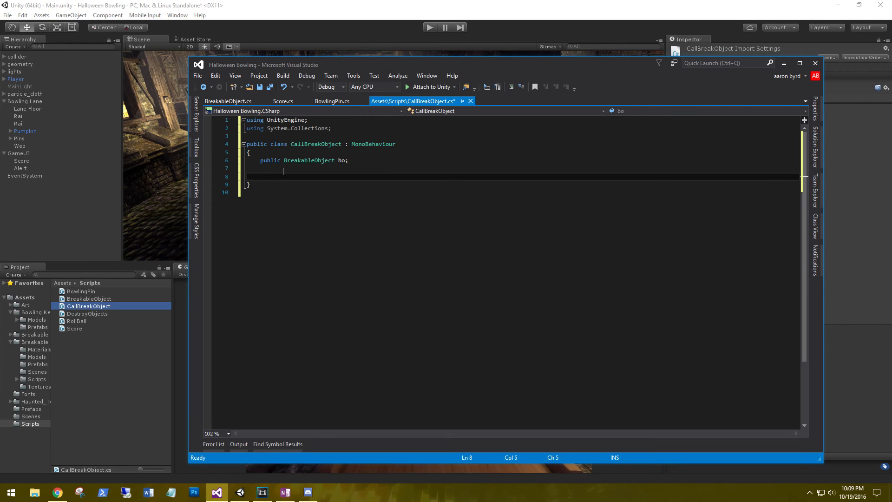
# Add a public void OnTriggerEnter(Collider other) function with an empty body below the bo variable
pyautogui.write('public void O n')
pyautogui.press('BackSpace')
pyautogui.press('BackSpace')
pyautogui.write('n')
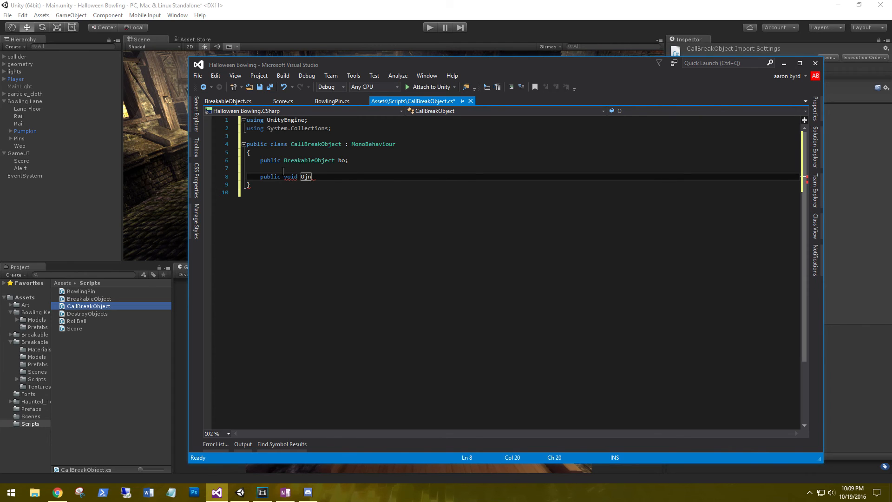
pyautogui.write('TriggerEnter')
pyautogui.write('(collid')
pyautogui.write(' ot')
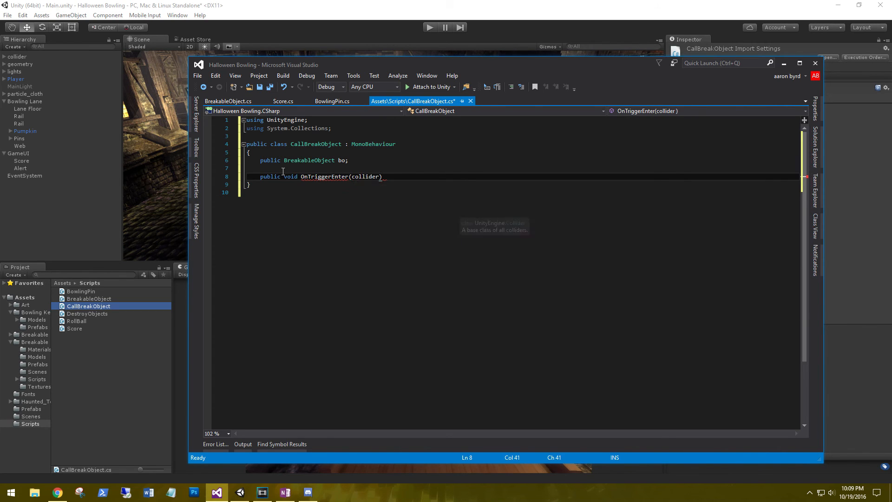
pyautogui.write('her)')
pyautogui.press('Return')
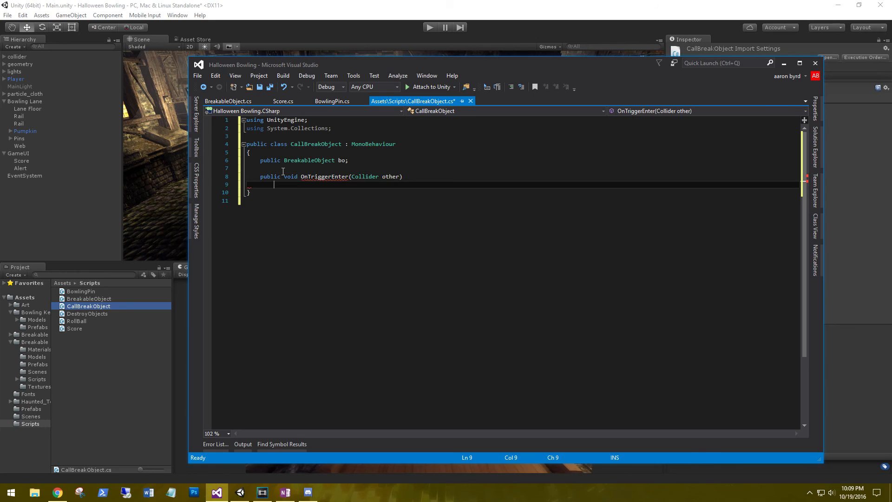
pyautogui.write('{')
pyautogui.press('Return')
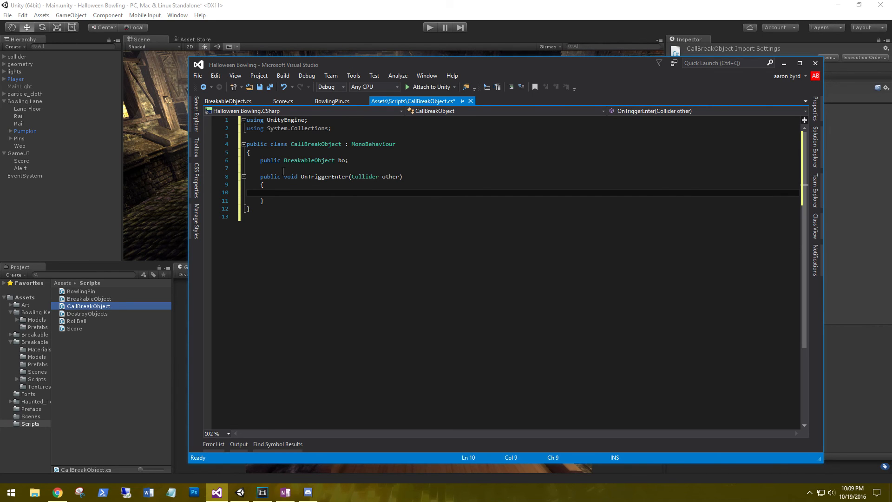
# Insert a try block with an empty catch { } inside OnTriggerEnter, placing the try braces on their own lines
pyautogui.write('try')
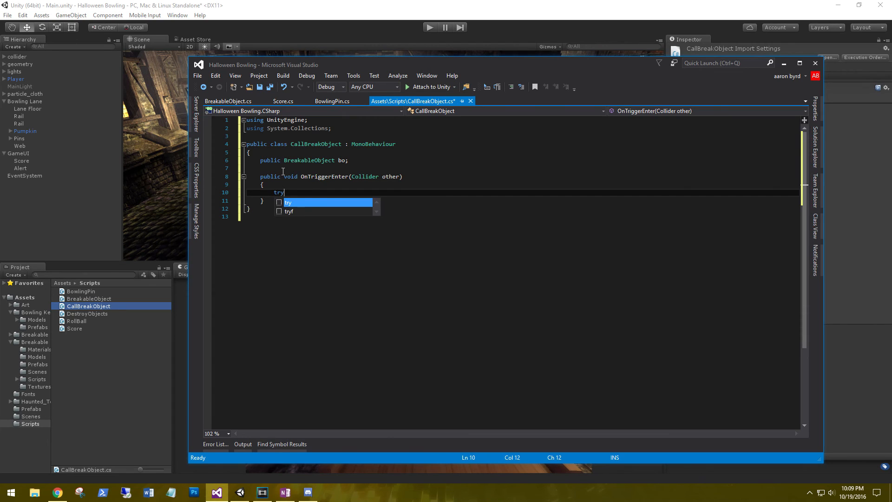
pyautogui.write(' { }')
pyautogui.press('Return')
pyautogui.write('catch { }')
pyautogui.press('Up')
pyautogui.press('Left')
pyautogui.press('Left')
pyautogui.press('Left')
pyautogui.press('Return')
pyautogui.press('Left')
pyautogui.press('Right')
pyautogui.press('Right')
pyautogui.press('Return')
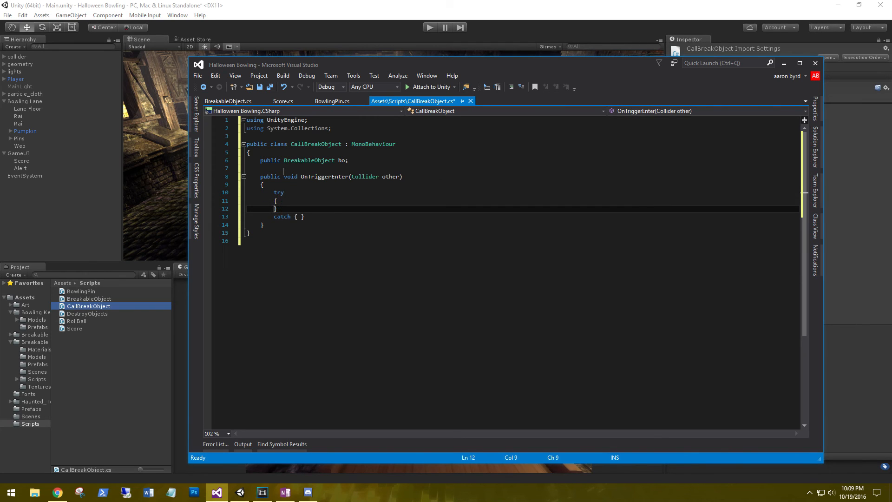
# Call bo.triggerBreak(); inside the try block
pyautogui.press('Return')
pyautogui.write('bo')
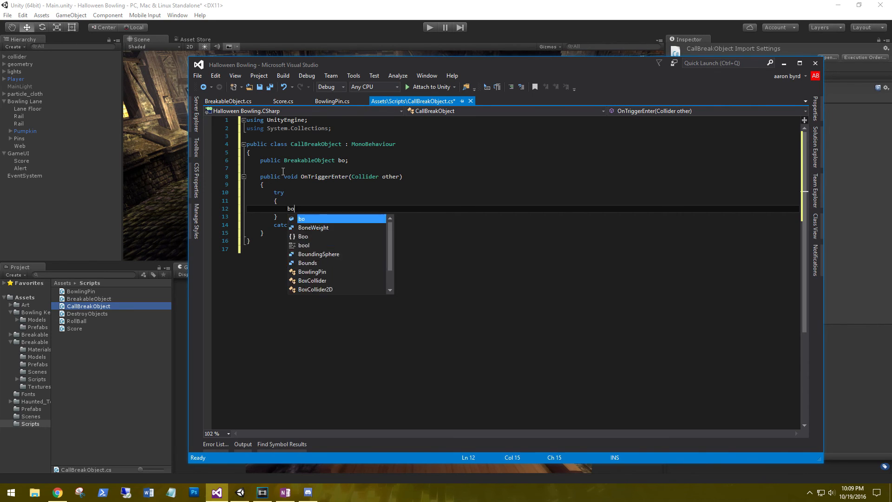
pyautogui.write('.tri')
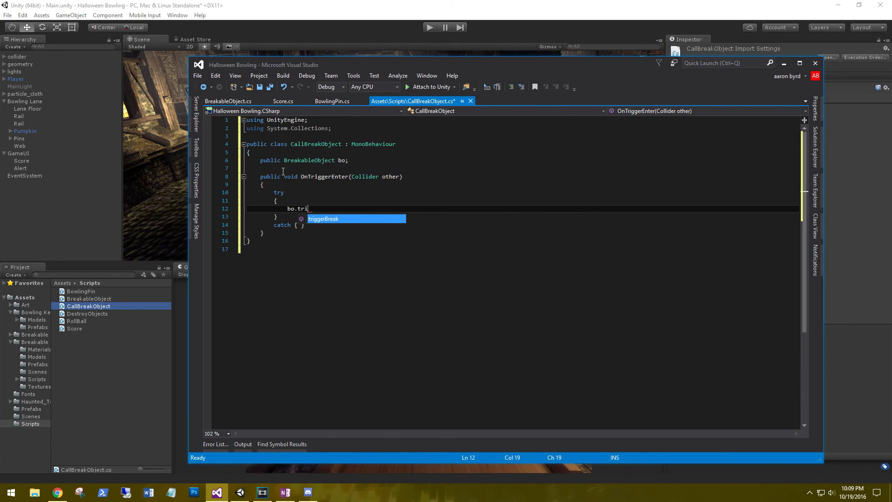
pyautogui.write('ggerBreak();')
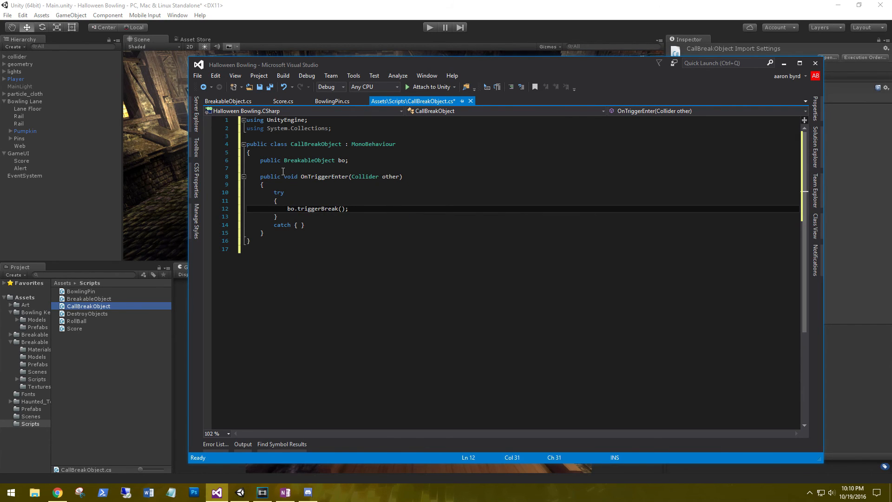
# Check the triggerBreak function in the BreakableObject script and save the CallBreakObject script
pyautogui.click(228, 101)
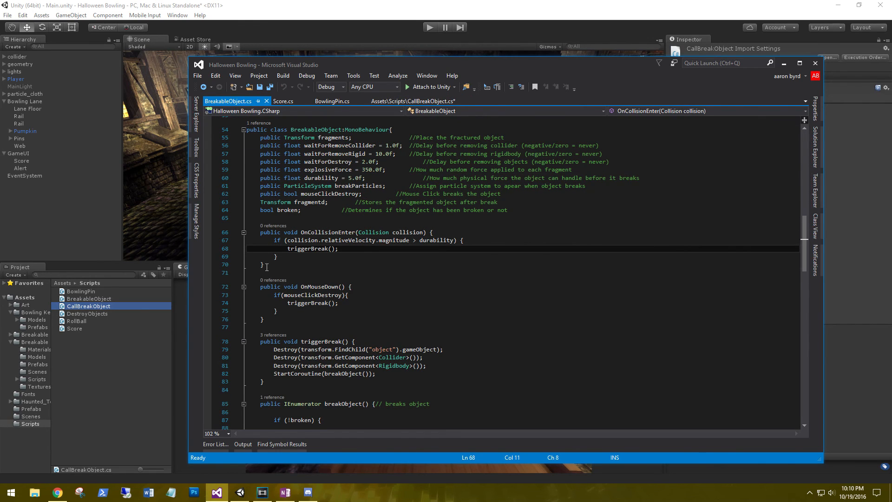
pyautogui.moveTo(260, 342); pyautogui.dragTo(384, 374)
pyautogui.click(386, 375)
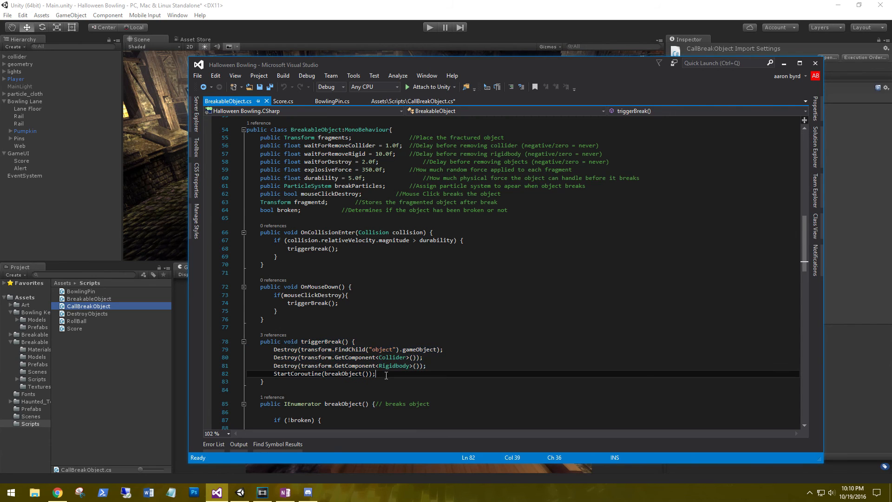
pyautogui.click(422, 101)
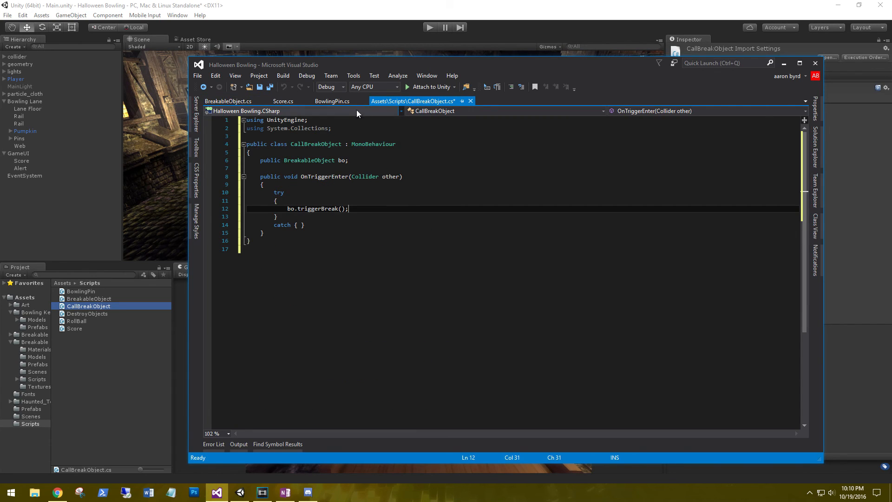
pyautogui.click(261, 88)
# Back in Unity, attach the CallBreakObject script to the Web object and assign the Pumpkin to its Bo field
pyautogui.click(291, 1)
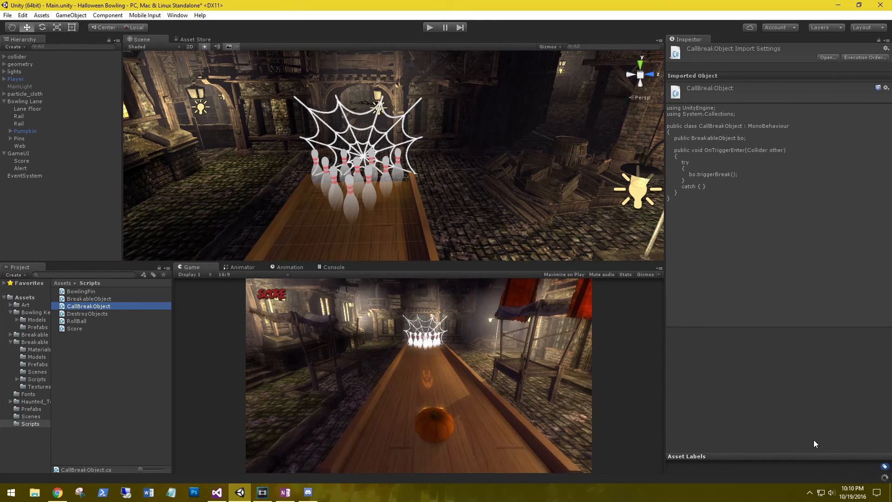
pyautogui.click(21, 146)
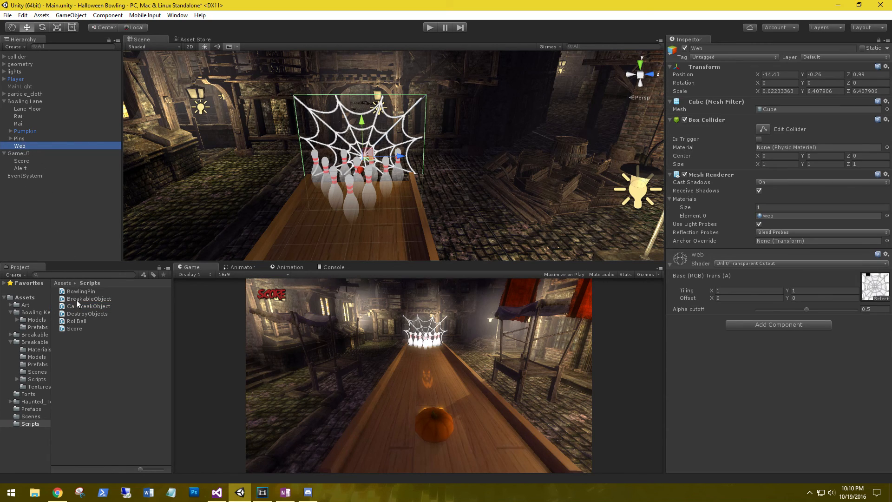
pyautogui.moveTo(81, 308); pyautogui.dragTo(645, 383)
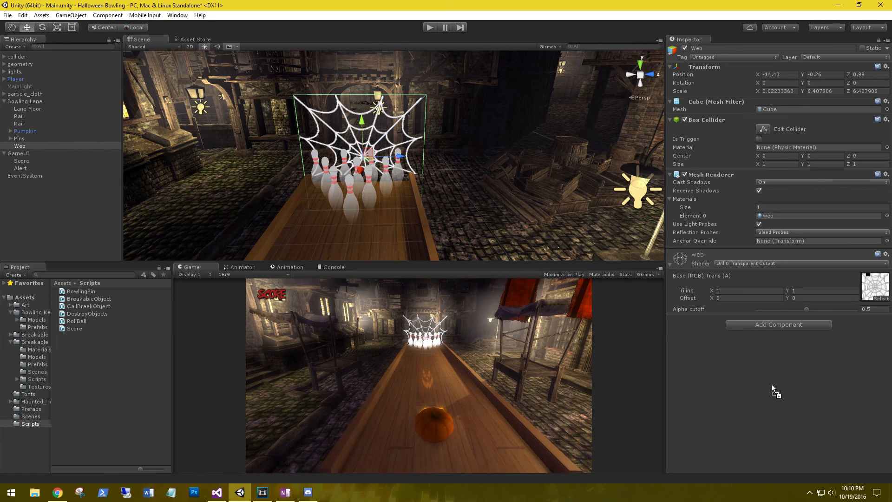
pyautogui.moveTo(772, 385); pyautogui.dragTo(772, 385)
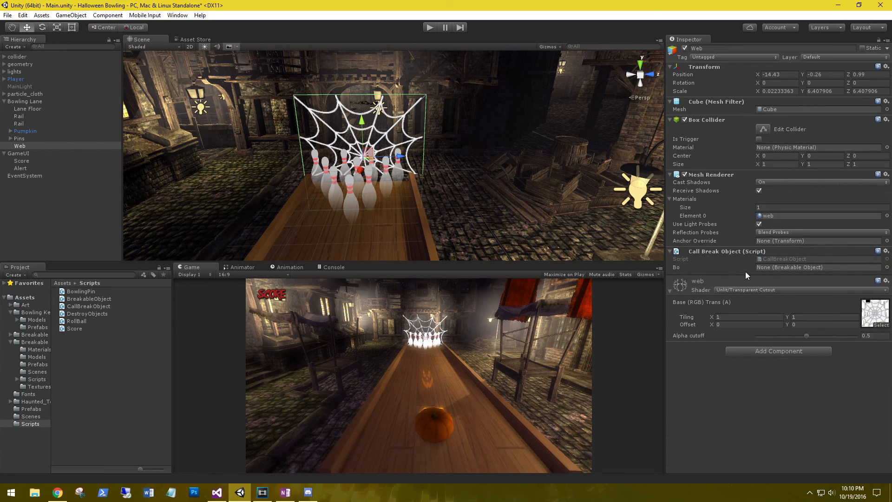
pyautogui.moveTo(25, 133); pyautogui.dragTo(792, 270)
# In Visual Studio, rename the bo variable to pumpkin in its declaration and in the triggerBreak call, and save the script
pyautogui.click(220, 496)
pyautogui.click(339, 160)
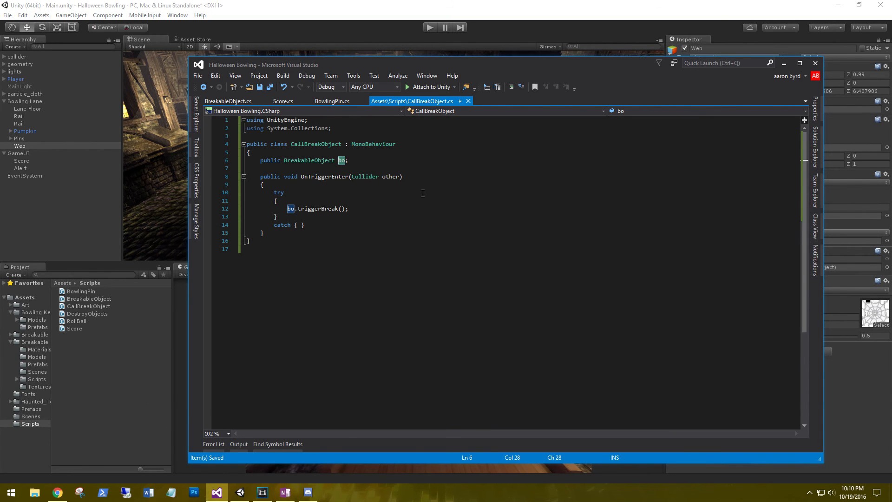
pyautogui.press('Delete')
pyautogui.press('Delete')
pyautogui.write('pumpkin')
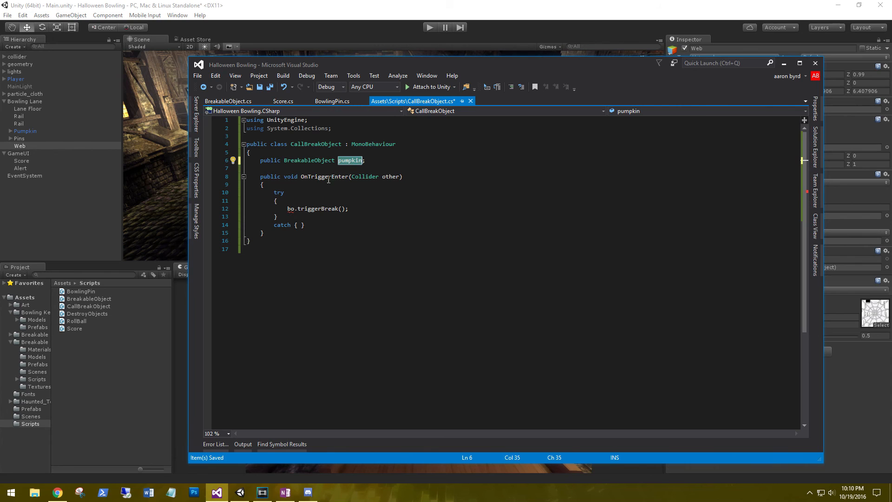
pyautogui.doubleClick(291, 208)
pyautogui.write('pumpkin')
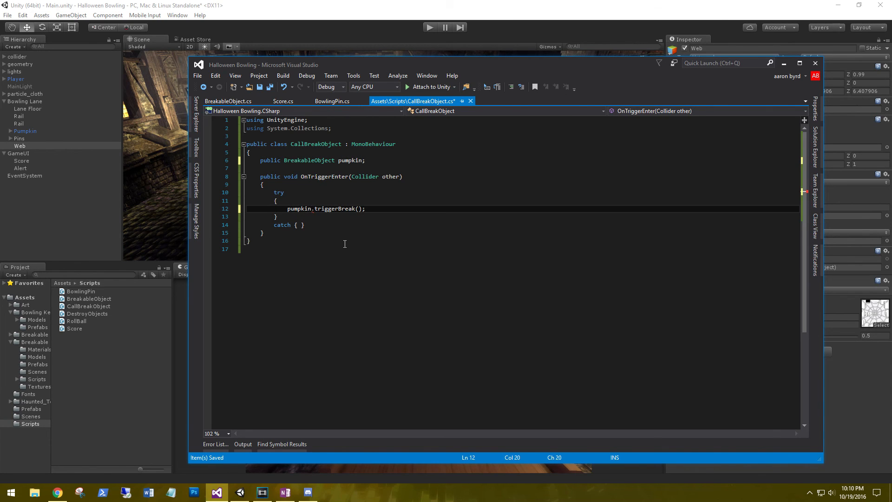
pyautogui.hotkey('ctrl', 's')
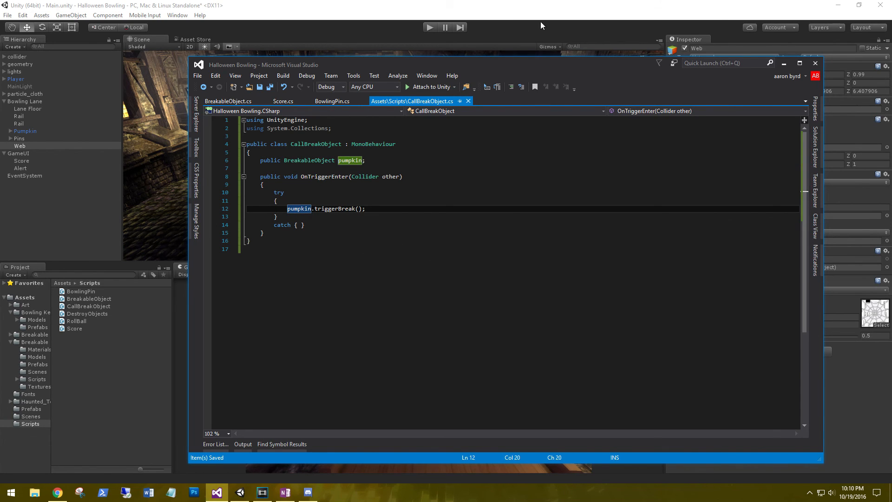
# Return to Unity and assign the Pumpkin object to the Pumpkin field of the Web's Call Break Object script
pyautogui.click(540, 8)
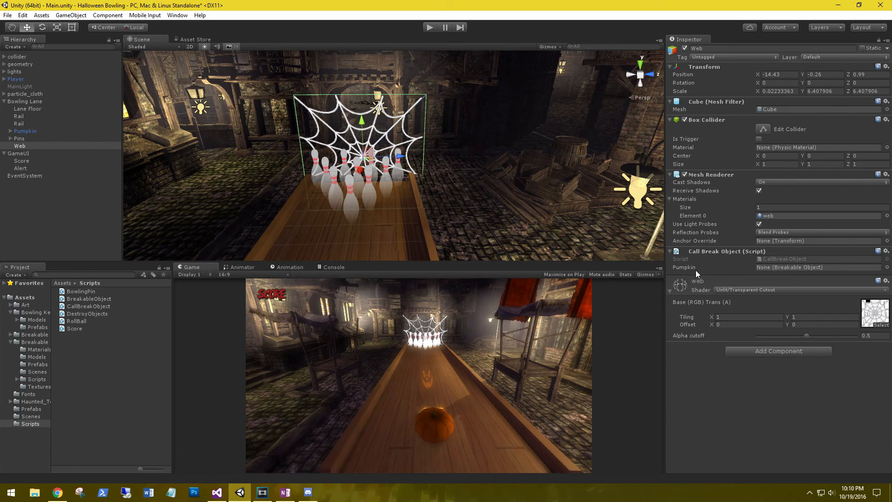
pyautogui.moveTo(22, 130); pyautogui.dragTo(759, 267)
# Run the game, roll the pumpkin into the pins and web to test it, and stop play mode
pyautogui.click(428, 30)
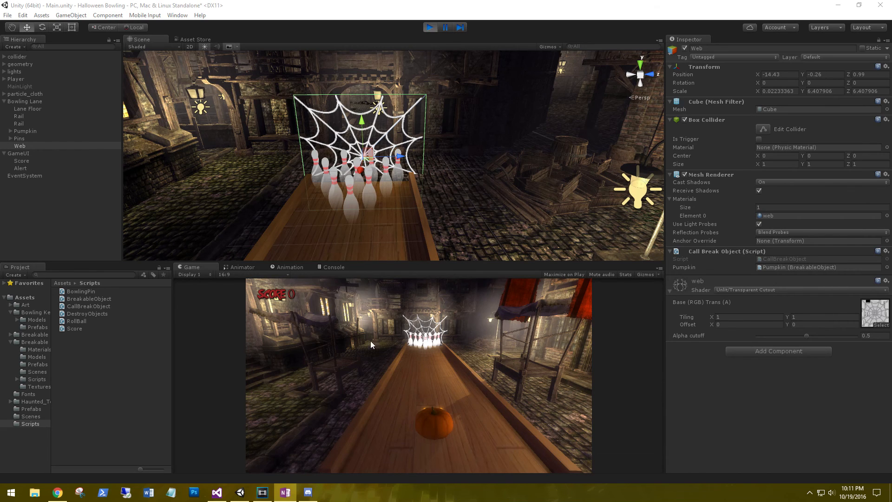
pyautogui.click(450, 441)
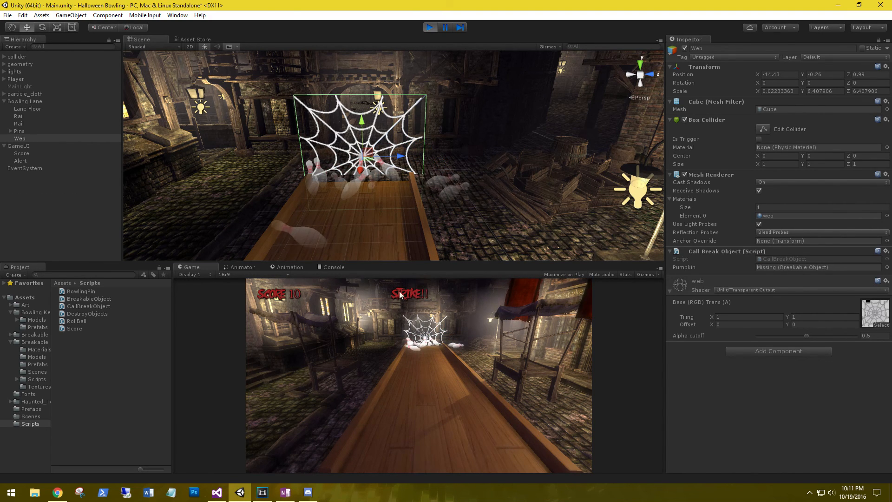
pyautogui.click(429, 27)
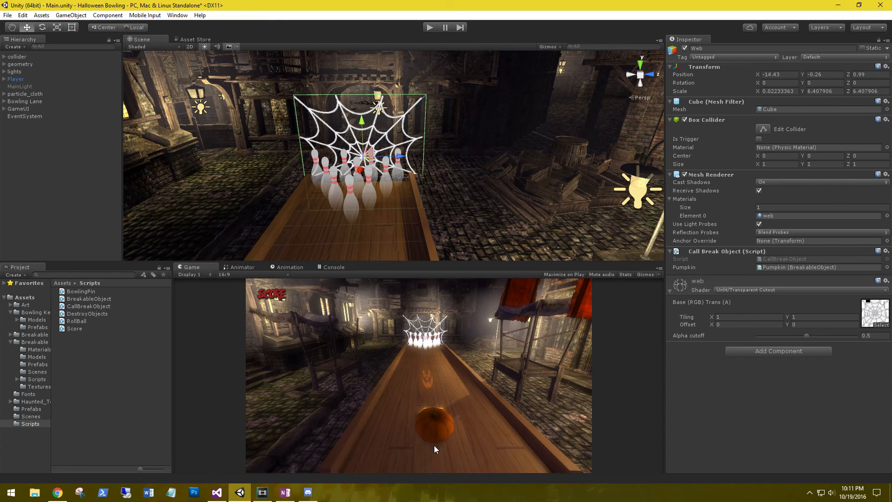
# Add the Follow Target script component to the Camera under the Player object
pyautogui.click(4, 79)
pyautogui.click(32, 87)
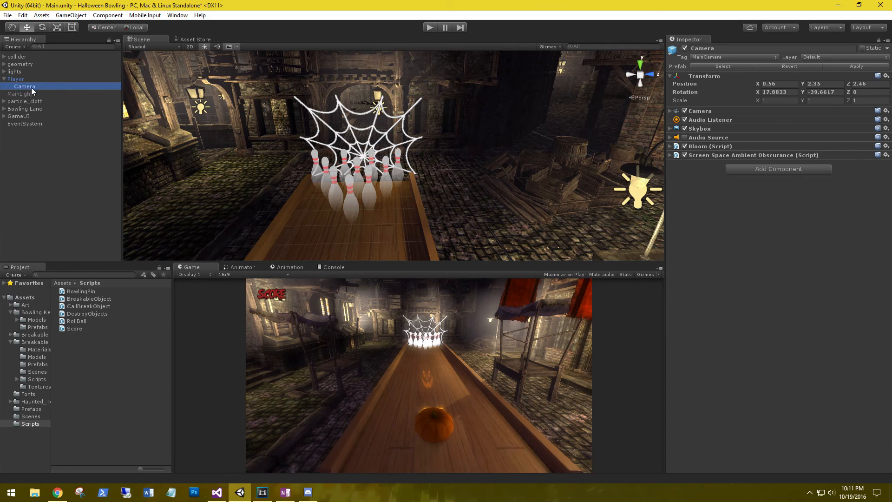
pyautogui.click(741, 168)
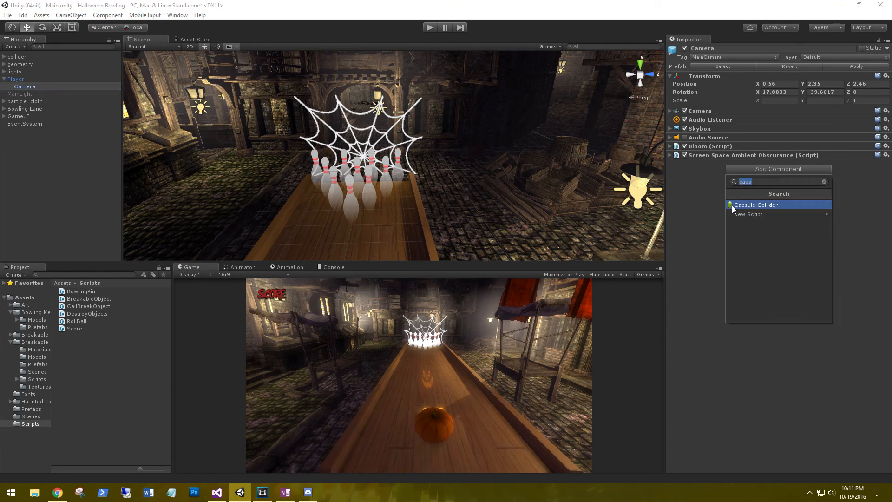
pyautogui.write('foll')
pyautogui.click(731, 205)
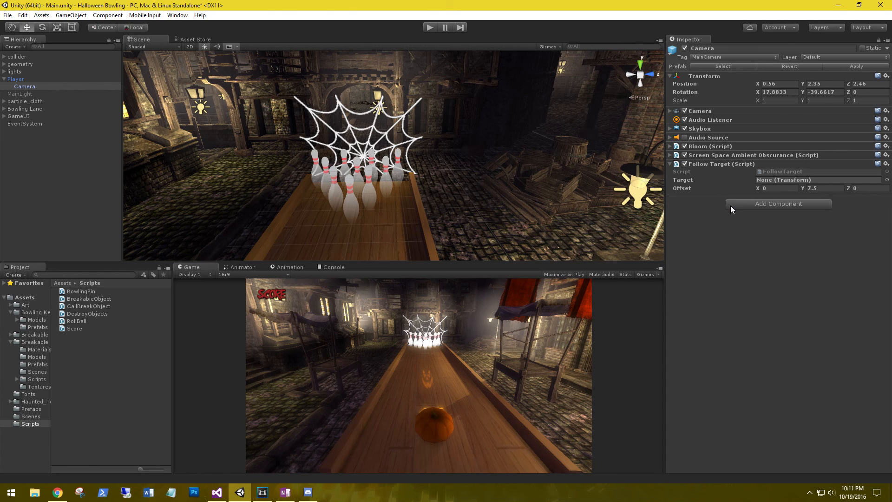
# Assign the Pumpkin object under Bowling Lane as the Target of the Camera's Follow Target script
pyautogui.click(4, 108)
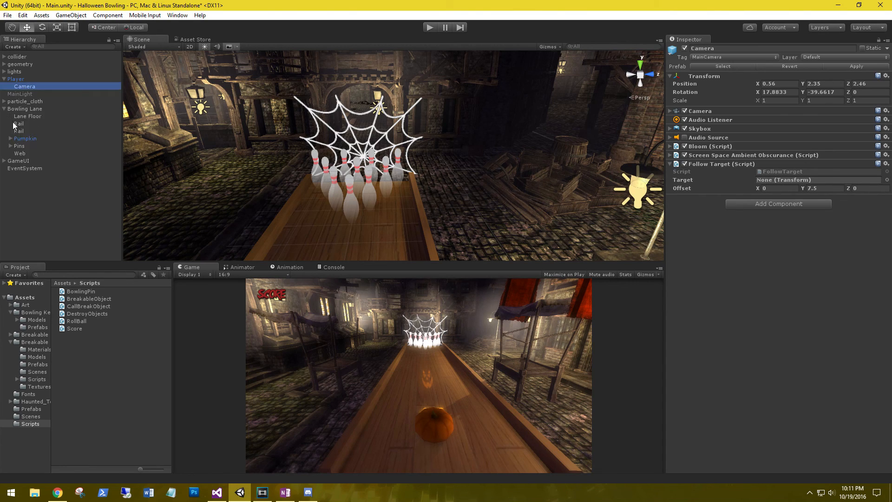
pyautogui.moveTo(26, 139); pyautogui.dragTo(773, 180)
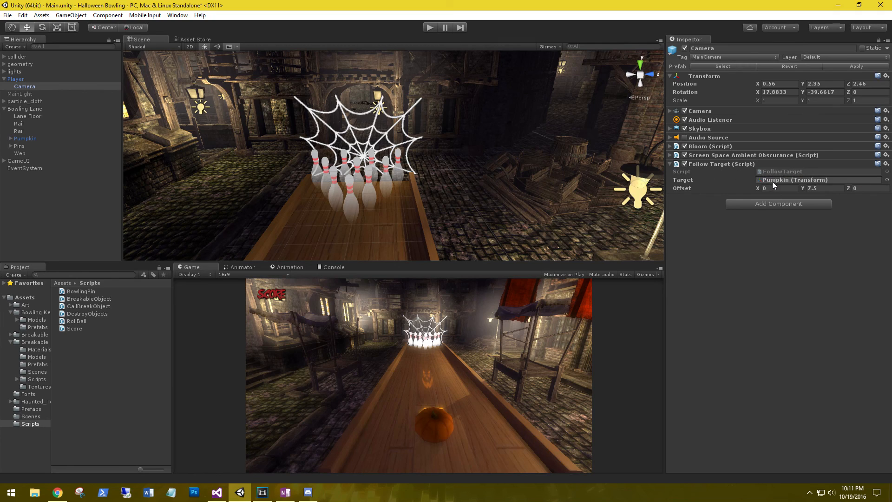
pyautogui.moveTo(774, 180); pyautogui.dragTo(774, 180)
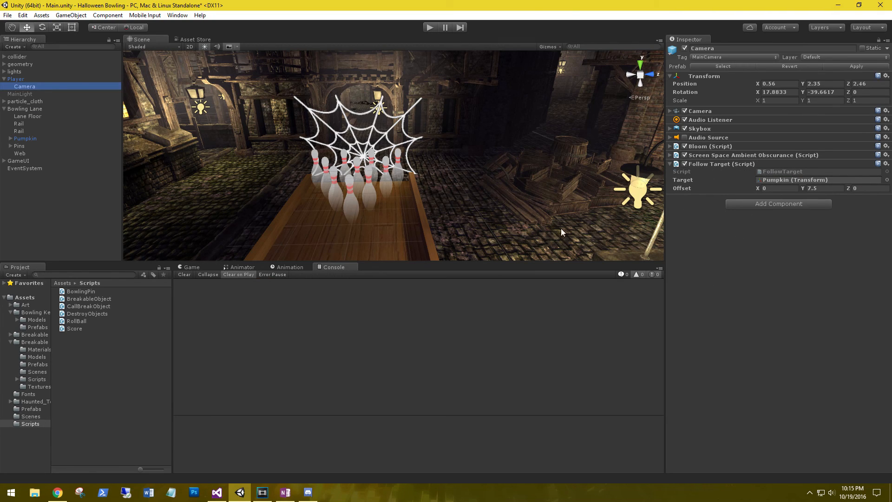
# Look through the Characters standard package's contents for the FollowTarget.cs script, then close the import window without importing
pyautogui.rightClick(95, 378)
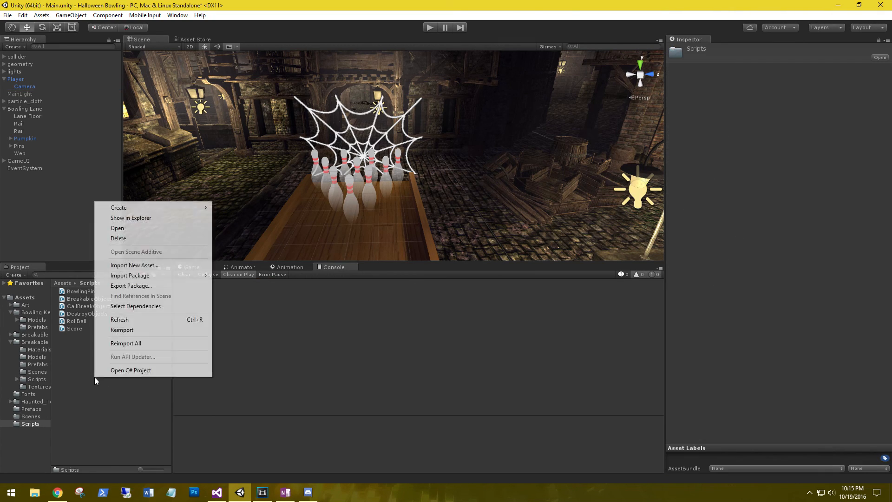
pyautogui.moveTo(143, 279)
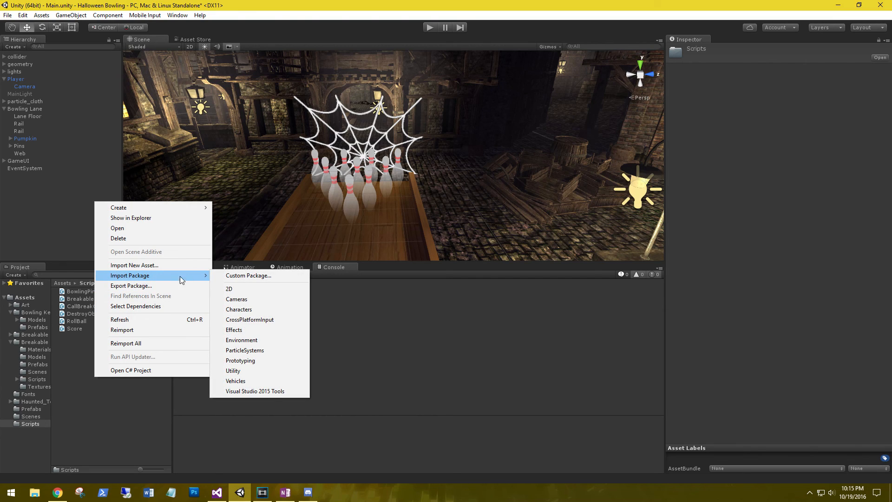
pyautogui.click(255, 309)
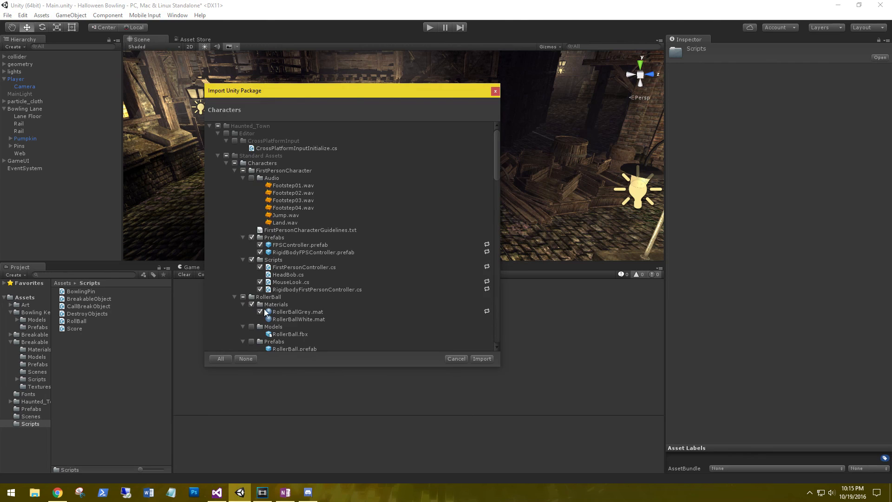
pyautogui.moveTo(494, 150); pyautogui.dragTo(482, 297)
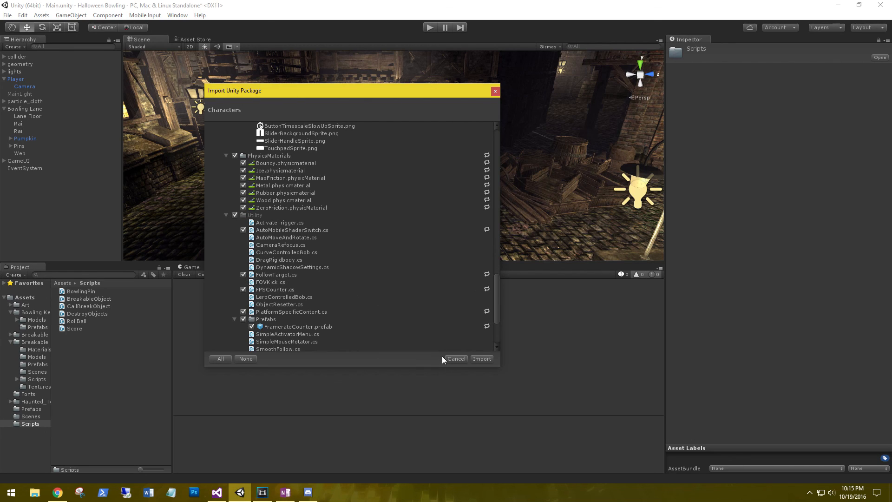
pyautogui.click(495, 91)
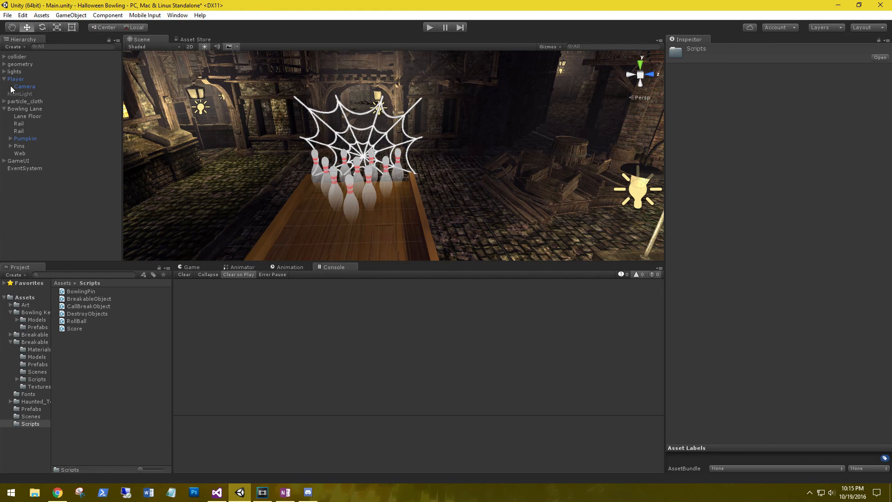
# Run the game and tune the Camera's Follow Target offset to X 4.65 and Y 2.62 to frame the pumpkin and lane
pyautogui.click(27, 88)
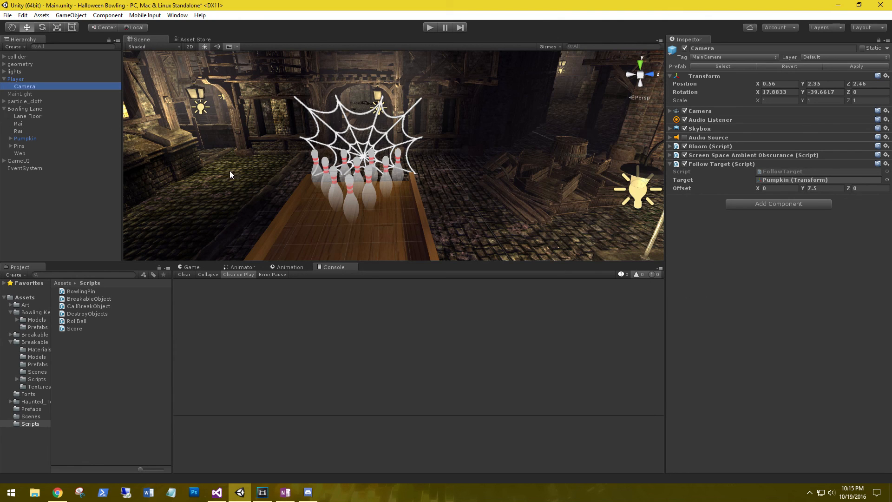
pyautogui.click(189, 267)
pyautogui.moveTo(234, 186); pyautogui.dragTo(281, 185, button='right')
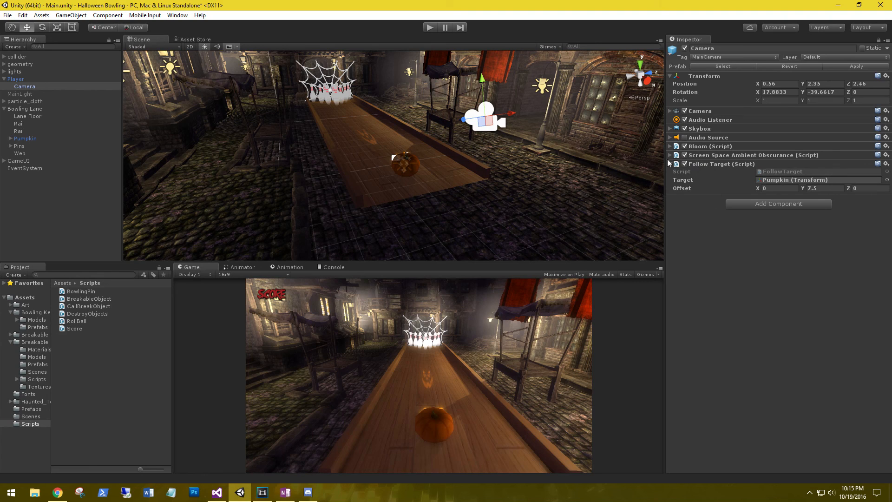
pyautogui.click(429, 28)
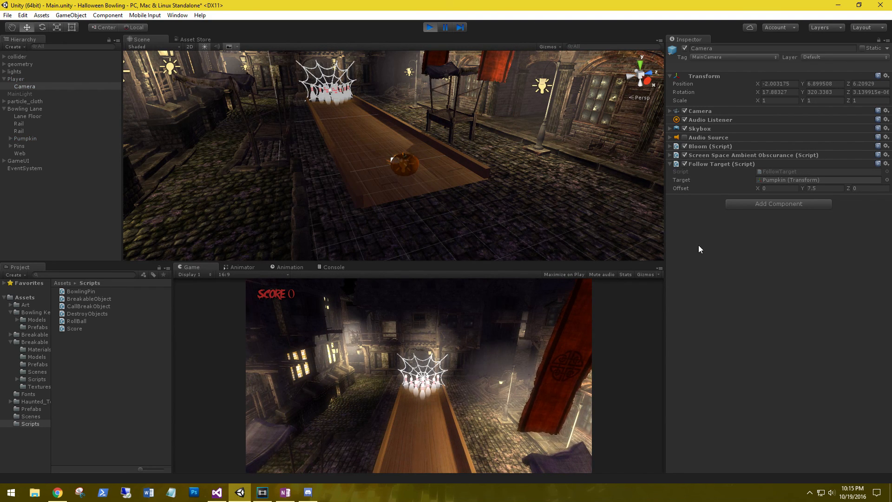
pyautogui.moveTo(802, 188); pyautogui.dragTo(749, 181)
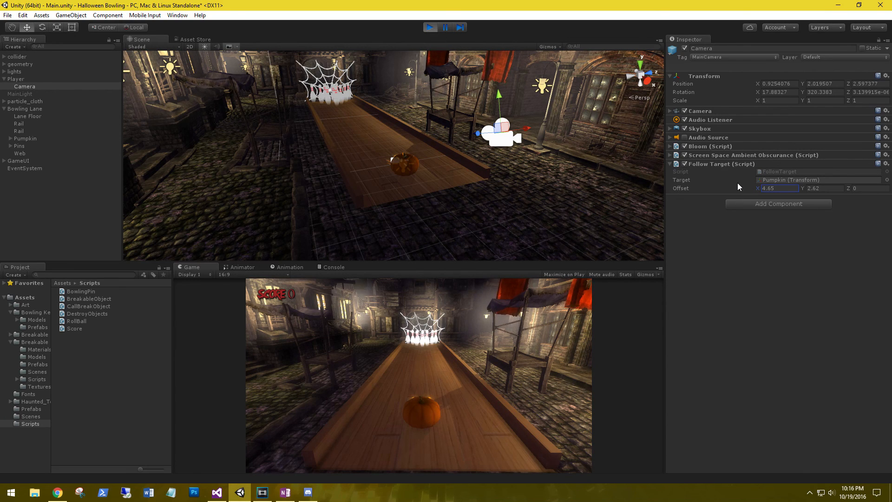
# Copy the Follow Target component during play, stop play mode, and paste the component values back onto the Camera
pyautogui.click(886, 163)
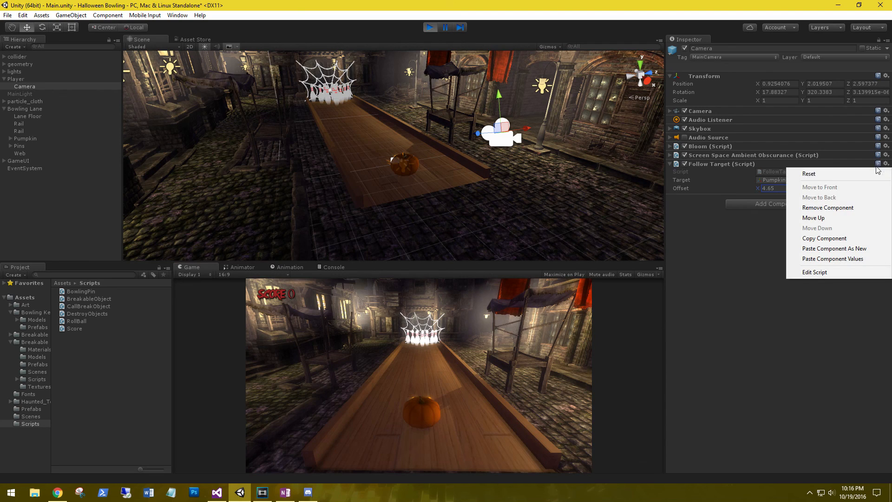
pyautogui.click(828, 238)
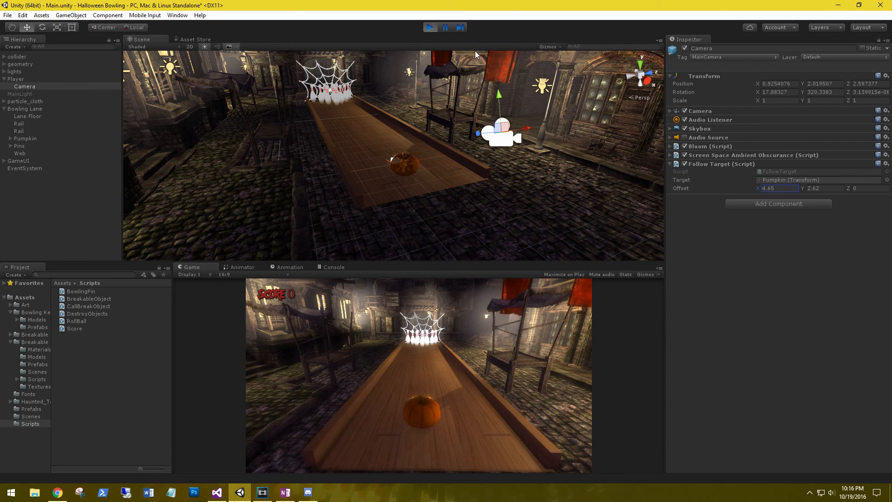
pyautogui.click(428, 27)
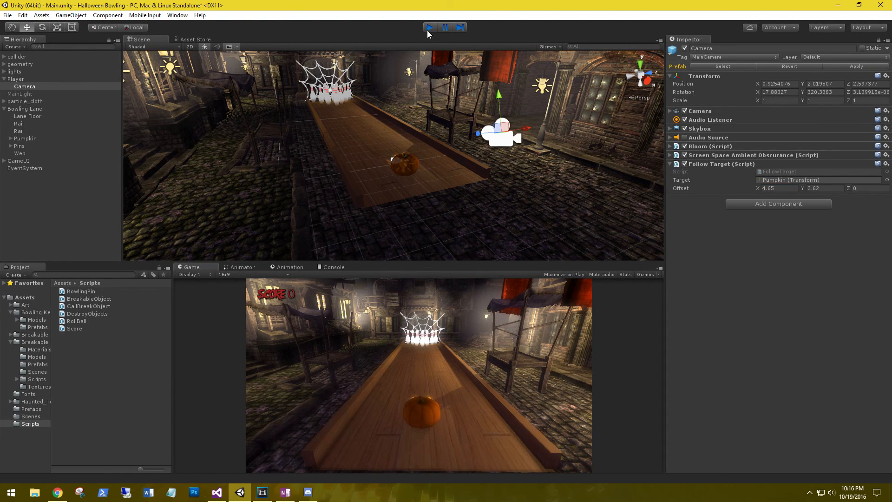
pyautogui.click(885, 164)
pyautogui.click(837, 259)
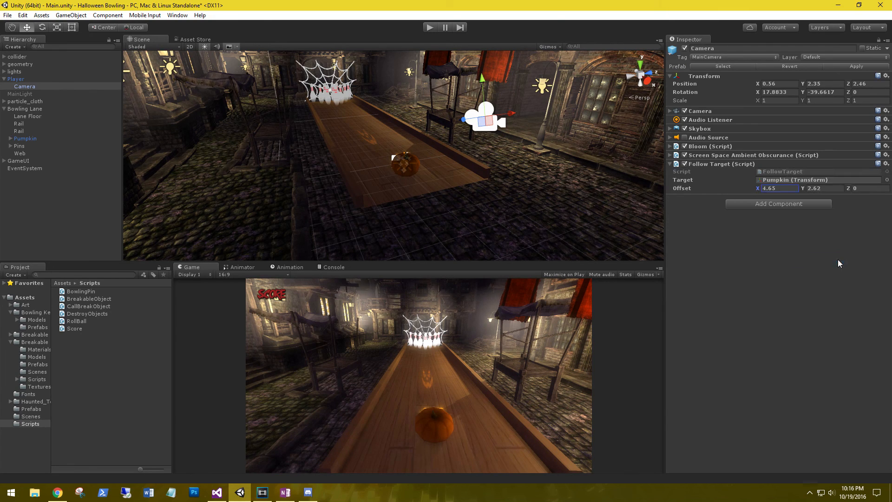
# Run the game, roll the pumpkin into the pins to test the follow camera, and stop play mode
pyautogui.click(425, 26)
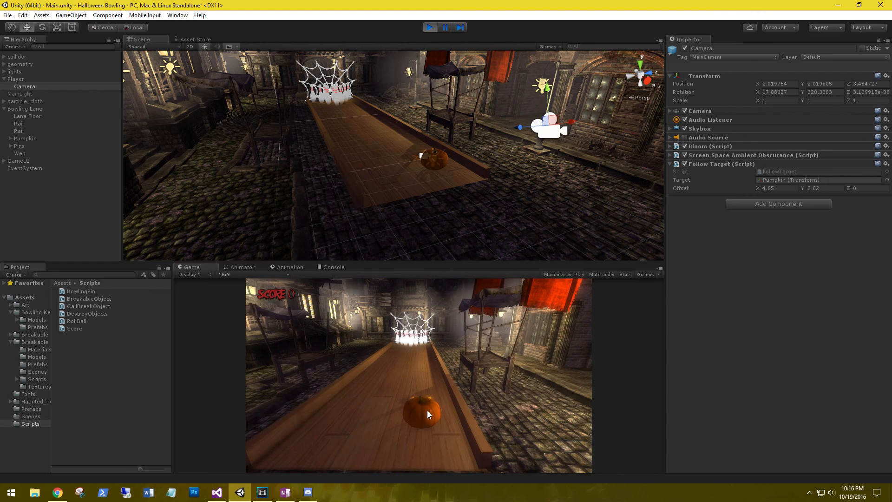
pyautogui.click(428, 410)
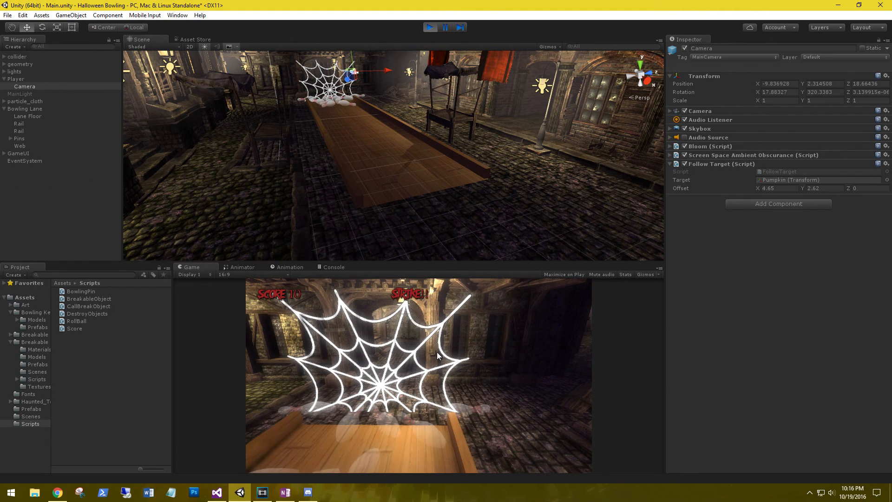
pyautogui.click(429, 28)
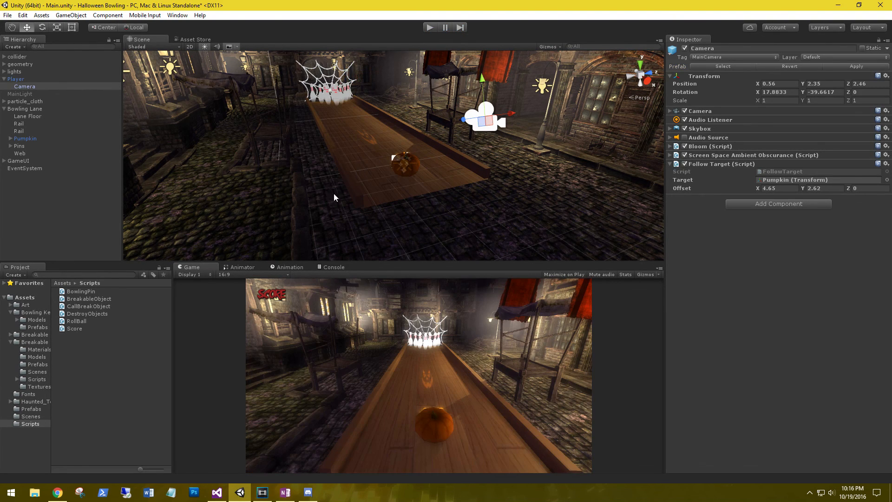
# Place the Pumpkin prefab from Assets > Prefabs on the wooden market stall to the right of the bowling lane
pyautogui.click(4, 79)
pyautogui.press('w')
pyautogui.moveTo(425, 157); pyautogui.dragTo(280, 180, button='right')
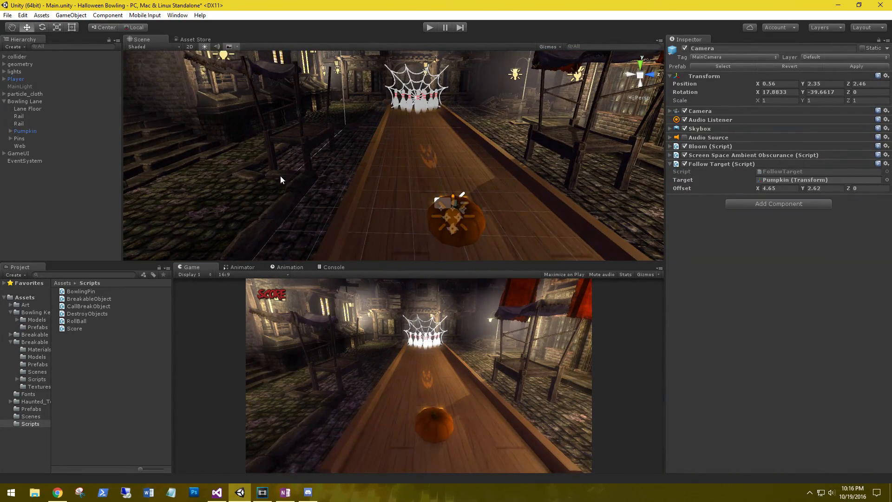
pyautogui.click(62, 283)
pyautogui.doubleClick(96, 314)
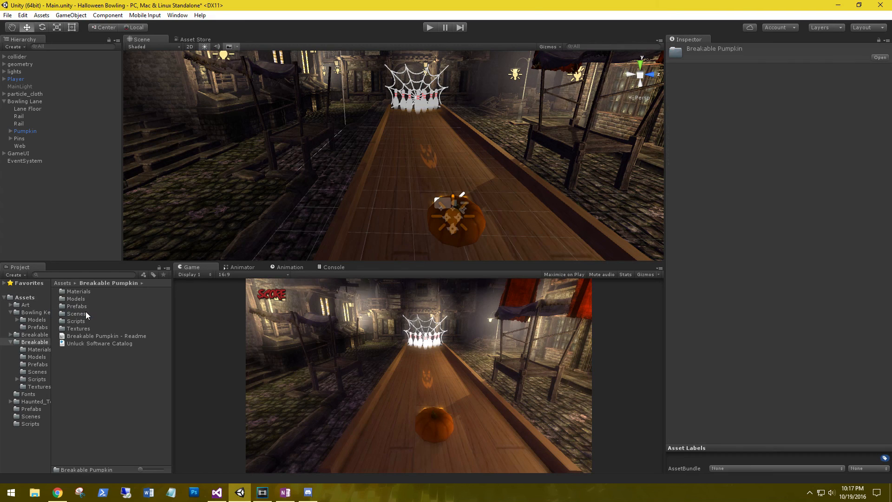
pyautogui.doubleClick(78, 305)
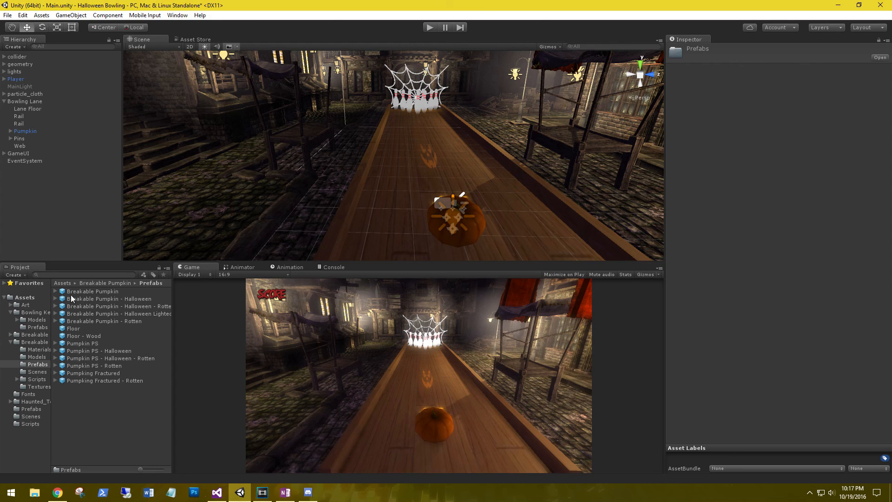
pyautogui.click(62, 283)
pyautogui.doubleClick(75, 335)
pyautogui.moveTo(297, 213); pyautogui.dragTo(467, 179, button='right')
pyautogui.press('w')
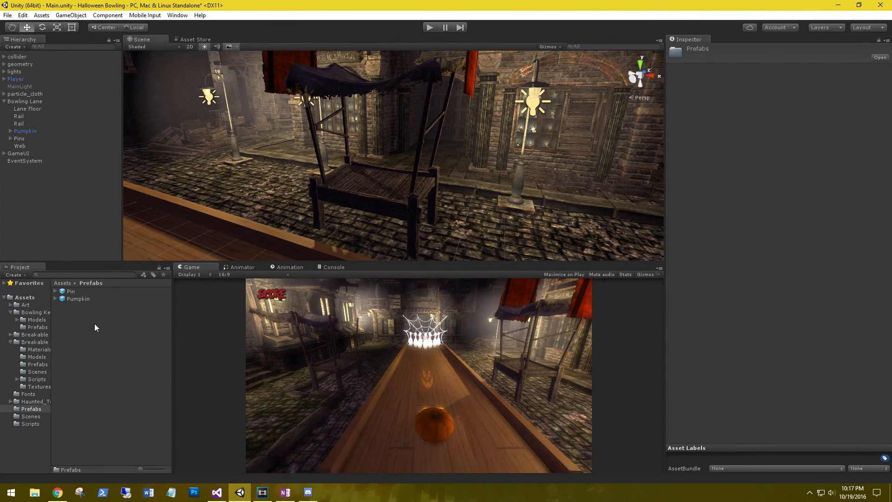
pyautogui.moveTo(62, 299); pyautogui.dragTo(349, 169)
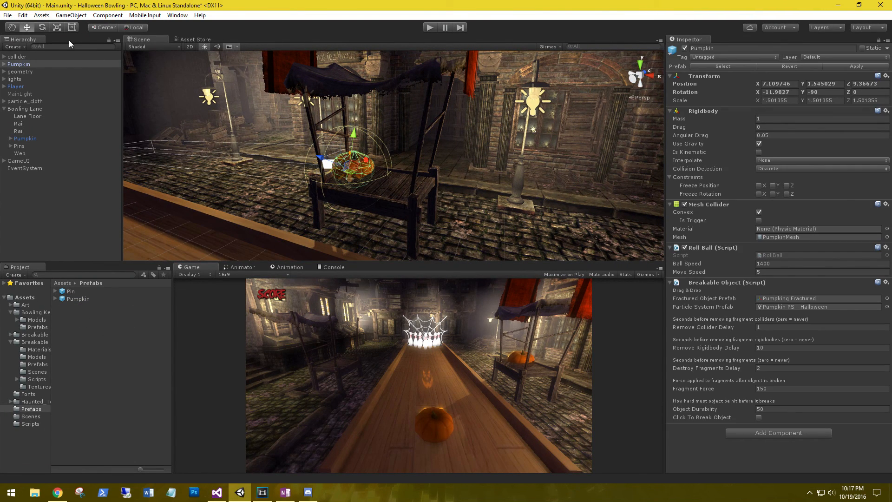
# Rotate the stall pumpkin to about -184 on Y so its face points at the lane, and raise it to Y 1.73
pyautogui.click(46, 29)
pyautogui.moveTo(314, 176); pyautogui.dragTo(413, 186)
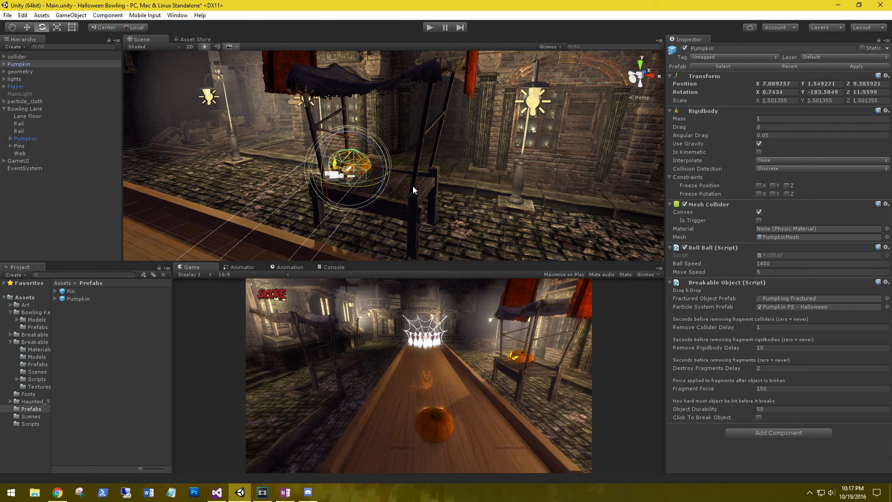
pyautogui.click(27, 28)
pyautogui.moveTo(353, 134); pyautogui.dragTo(353, 127)
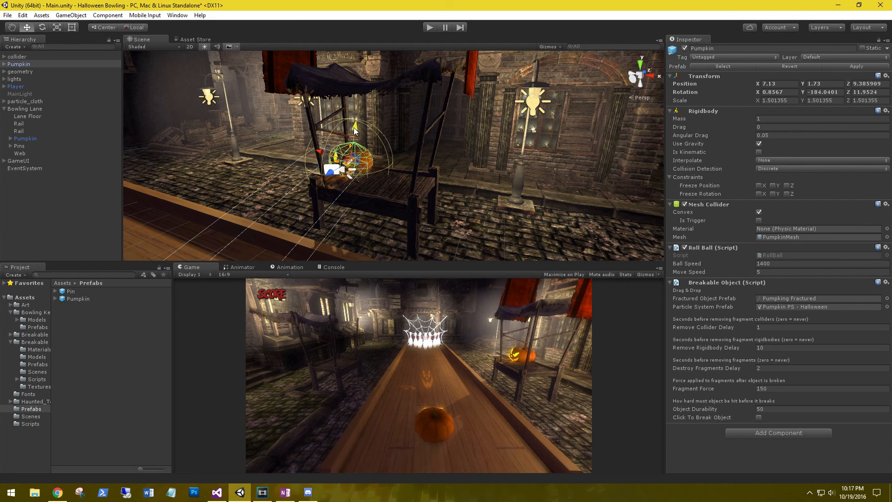
# Level the tilted stall pumpkin by rotating it to about 1.7 on Z
pyautogui.keyDown('alt'); pyautogui.moveTo(272, 167); pyautogui.dragTo(314, 168); pyautogui.keyUp('alt')
pyautogui.click(375, 153)
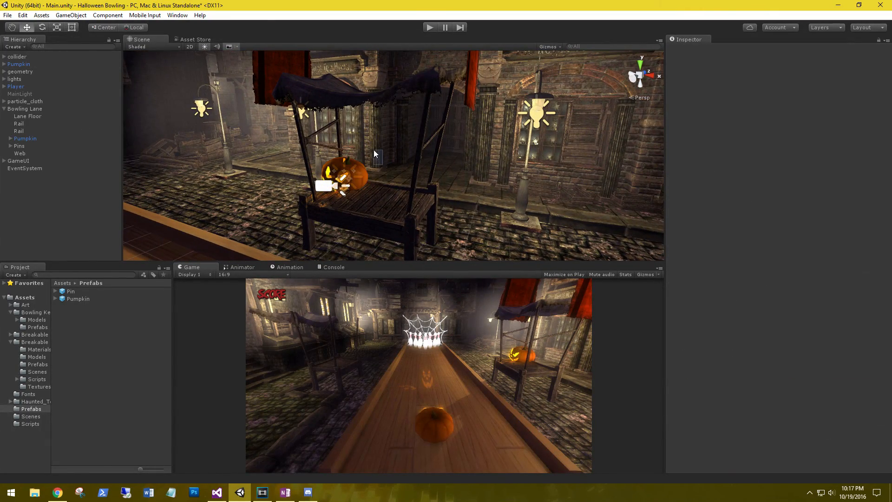
pyautogui.click(345, 175)
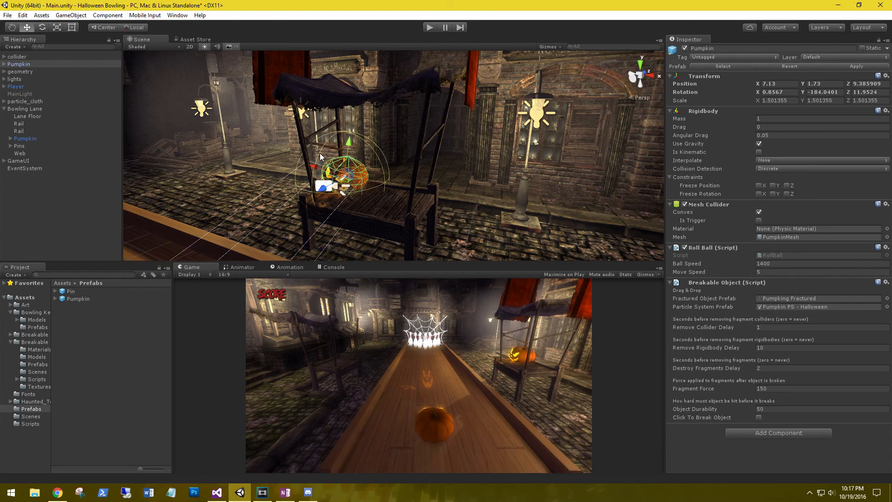
pyautogui.click(380, 162)
pyautogui.click(349, 175)
pyautogui.keyDown('alt'); pyautogui.moveTo(293, 196); pyautogui.dragTo(144, 81); pyautogui.keyUp('alt')
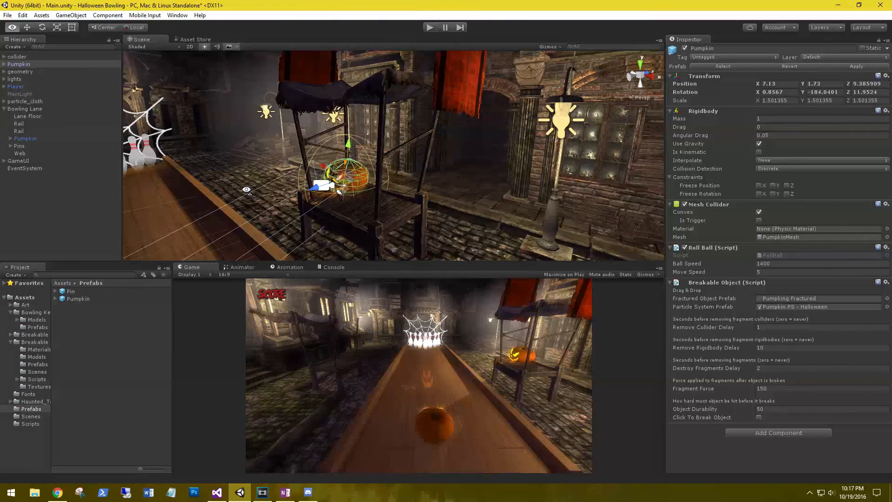
pyautogui.click(57, 27)
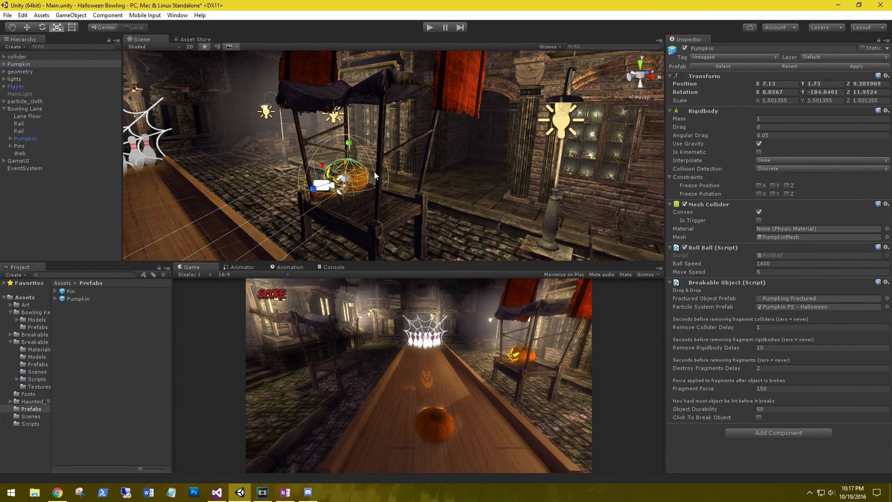
pyautogui.click(42, 28)
pyautogui.moveTo(372, 179); pyautogui.dragTo(278, 191)
# Move the stall pumpkin to about X 7.38, Y 1.79, Z 9.4 on the stall's tabletop
pyautogui.press('a')
pyautogui.moveTo(277, 191); pyautogui.dragTo(341, 193, button='right')
pyautogui.click(27, 28)
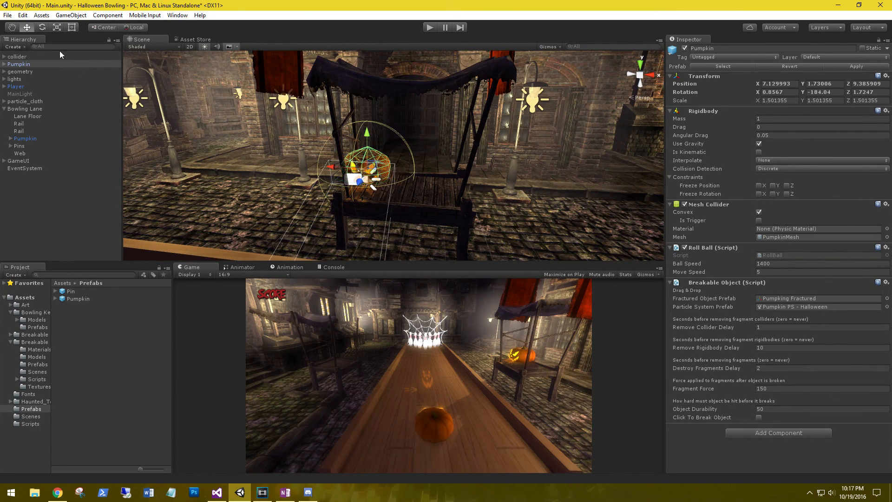
pyautogui.moveTo(343, 167); pyautogui.dragTo(373, 134)
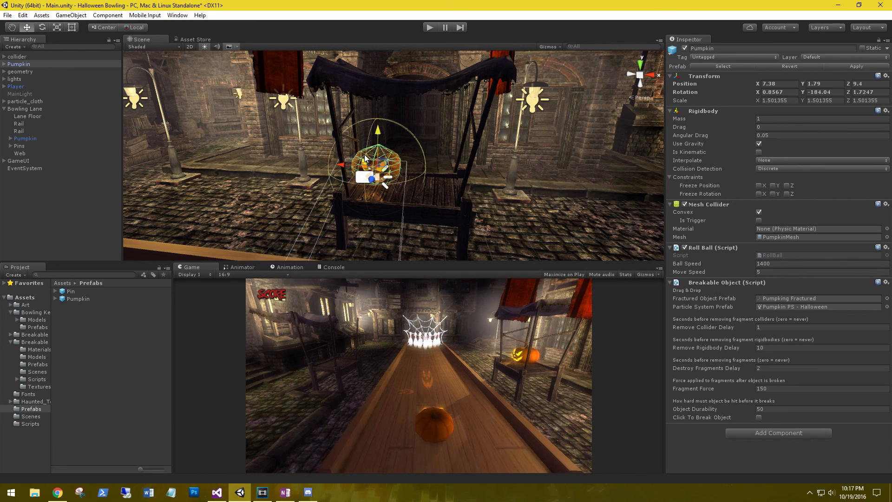
# Duplicate the pumpkin, place the copy beside it at about X 8.67, Y 1.74, Z 9.05, and adjust the first pumpkin's position
pyautogui.hotkey('ctrl', 'd')
pyautogui.moveTo(340, 167); pyautogui.dragTo(432, 192)
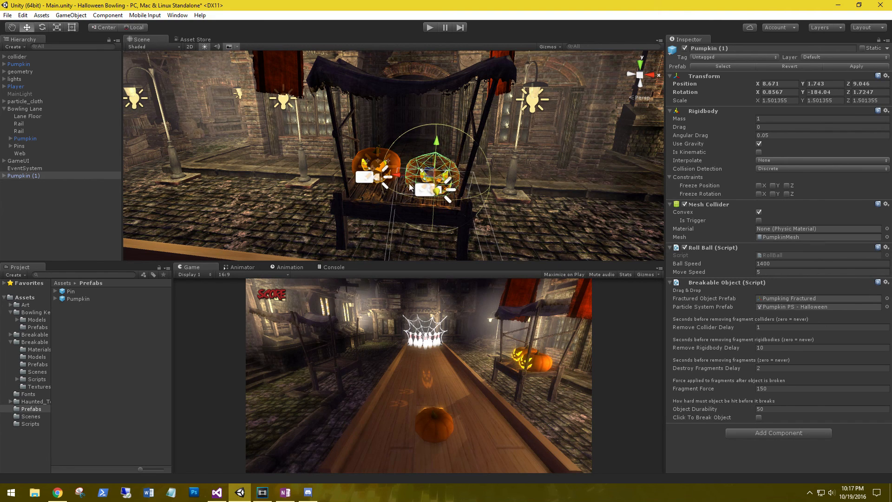
pyautogui.click(369, 160)
pyautogui.moveTo(370, 160); pyautogui.dragTo(369, 185)
# Place another Pumpkin prefab on the stall across the lane and rotate it to about X 2.2, Y 10.5, Z -0.55 to face the lane
pyautogui.keyDown('alt'); pyautogui.moveTo(378, 227); pyautogui.dragTo(181, 239); pyautogui.keyUp('alt')
pyautogui.moveTo(67, 300); pyautogui.dragTo(252, 147)
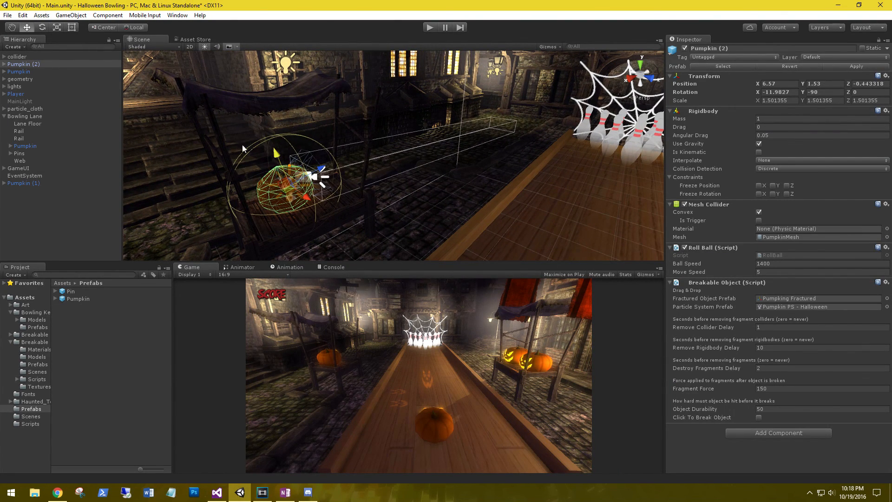
pyautogui.press('e')
pyautogui.moveTo(308, 201); pyautogui.dragTo(149, 204)
pyautogui.keyDown('alt'); pyautogui.moveTo(427, 206); pyautogui.dragTo(360, 227); pyautogui.keyUp('alt')
pyautogui.moveTo(360, 227); pyautogui.dragTo(336, 191, button='right')
pyautogui.press('w')
pyautogui.moveTo(322, 139); pyautogui.dragTo(333, 157)
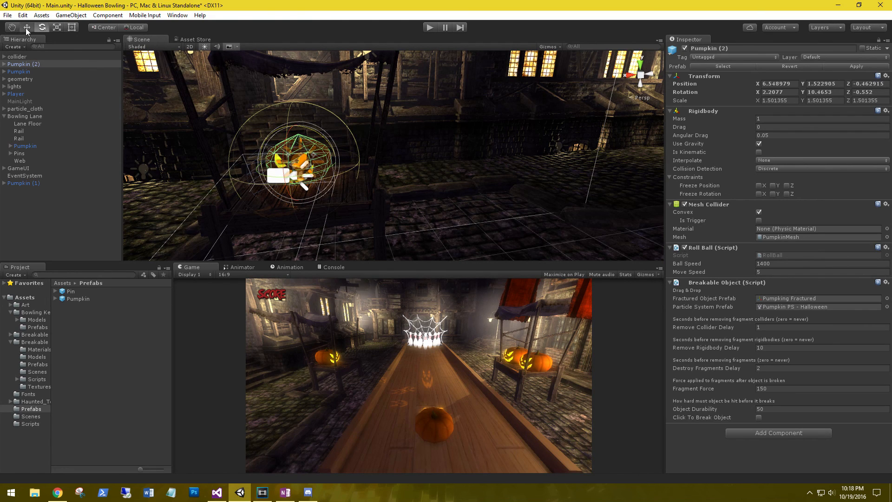
# Raise the new stall pumpkin onto the tabletop at about X 7.06, Y 1.61, Z 0.18 and duplicate it beside itself at about X 6.02, Z 0.37
pyautogui.click(26, 28)
pyautogui.moveTo(293, 132); pyautogui.dragTo(292, 124)
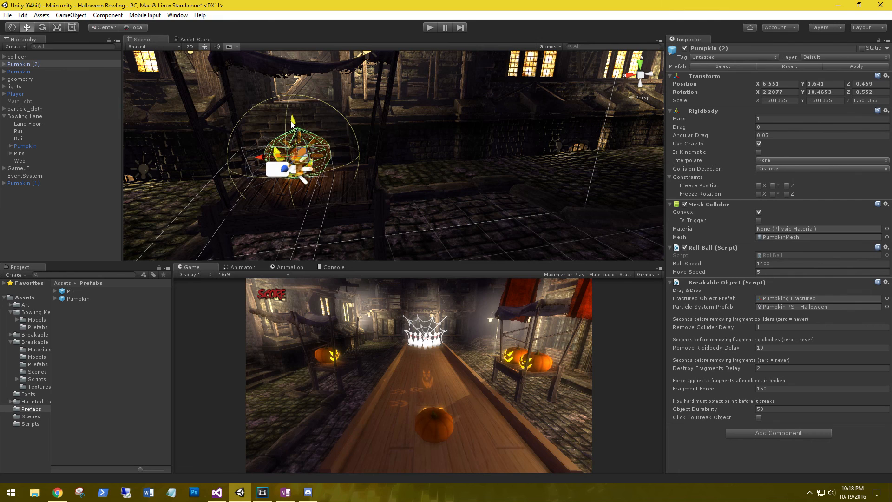
pyautogui.moveTo(284, 170)
pyautogui.mouseDown()
pyautogui.moveTo(278, 186)
pyautogui.moveTo(218, 183)
pyautogui.moveTo(292, 180)
pyautogui.mouseUp()
pyautogui.hotkey('ctrl', 'd')
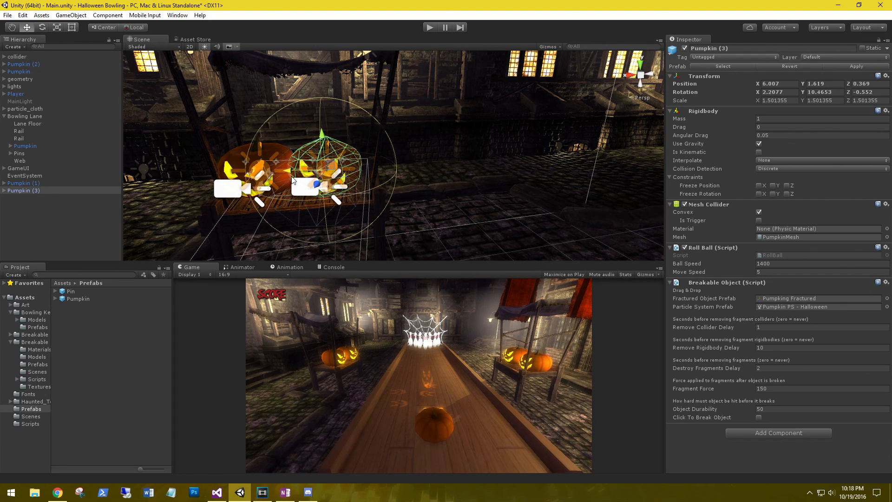
# Play-test the scene by clicking one of the decorative stall pumpkins, and stop the game
pyautogui.click(429, 26)
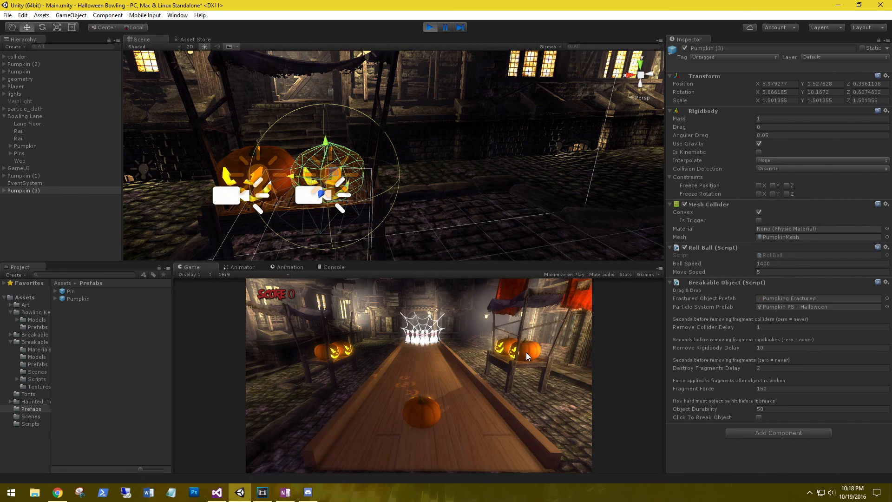
pyautogui.click(526, 352)
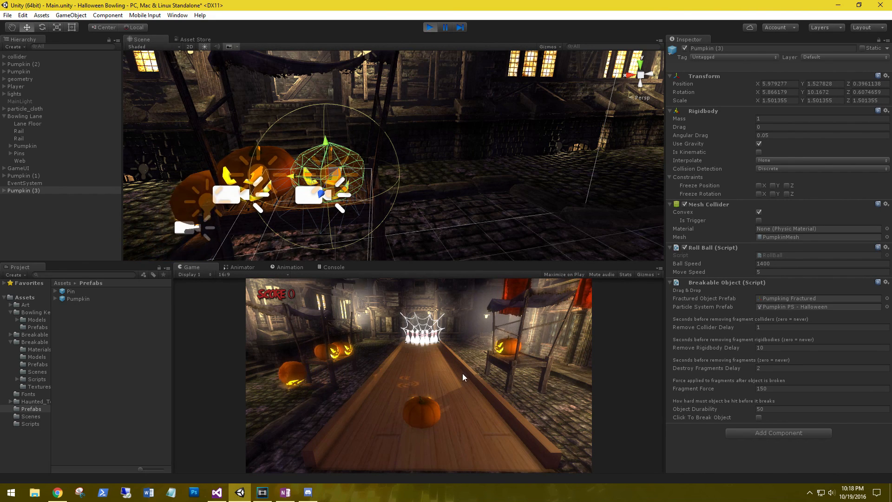
pyautogui.click(430, 28)
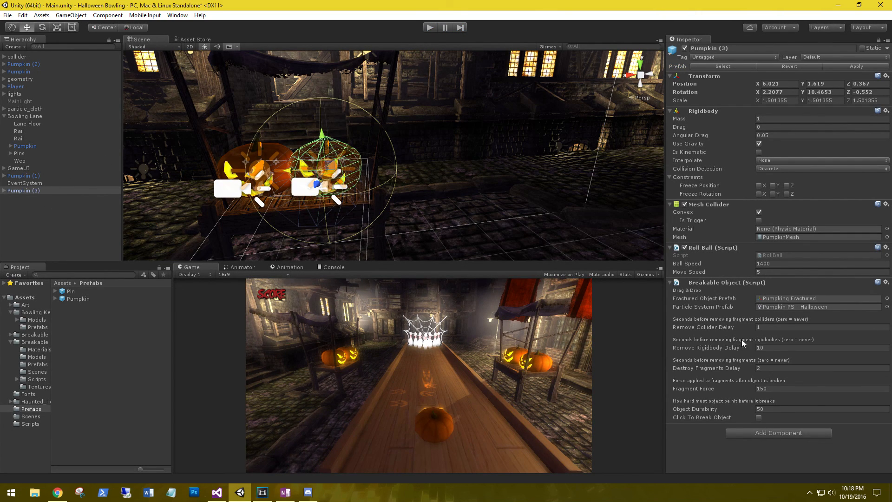
# Remove the Roll Ball script from Pumpkin (3) and enable Click To Break Object in its Breakable Object script
pyautogui.rightClick(707, 246)
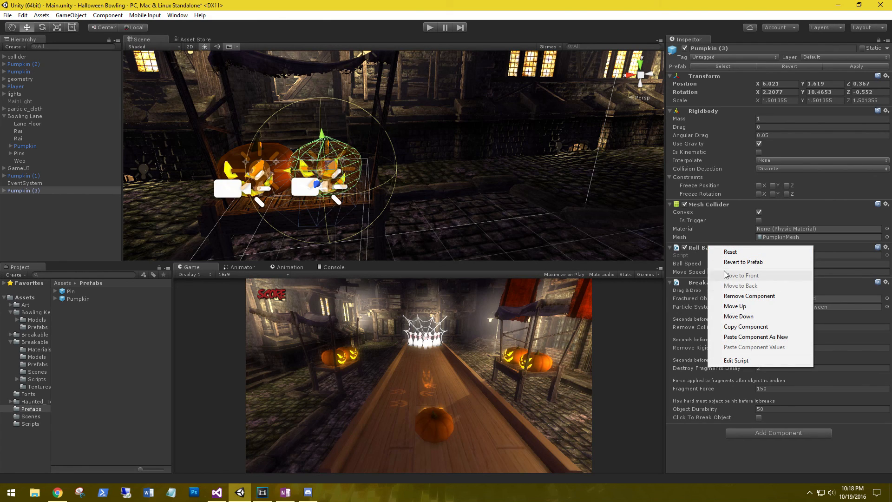
pyautogui.click(697, 249)
pyautogui.click(700, 247)
pyautogui.click(698, 246)
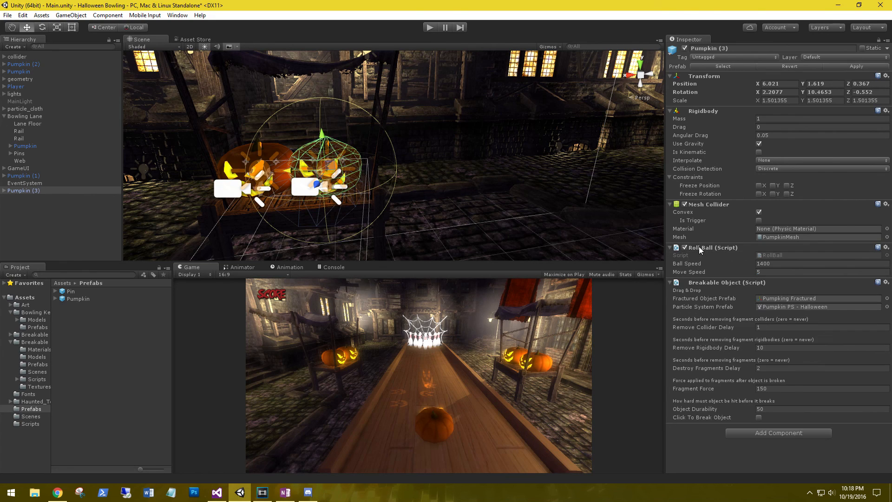
pyautogui.rightClick(699, 246)
pyautogui.click(722, 296)
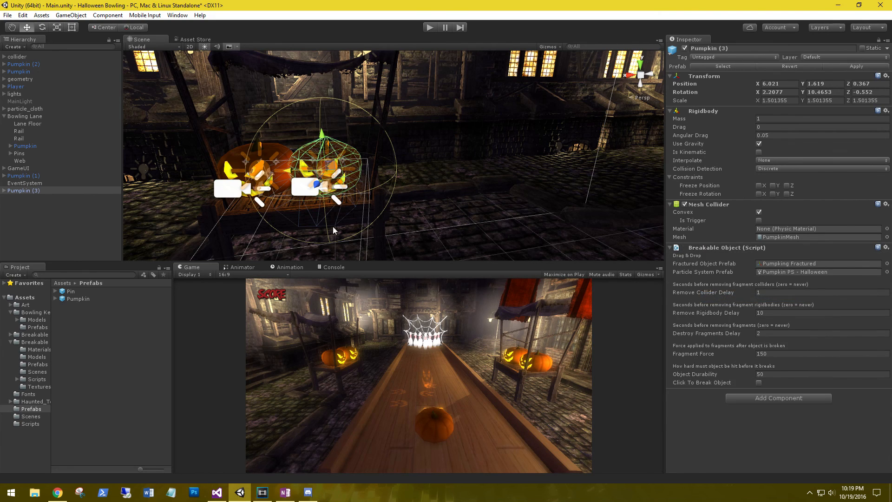
pyautogui.click(757, 382)
# Remove the Roll Ball script from Pumpkin (1) and enable its Click To Break Object option
pyautogui.click(20, 176)
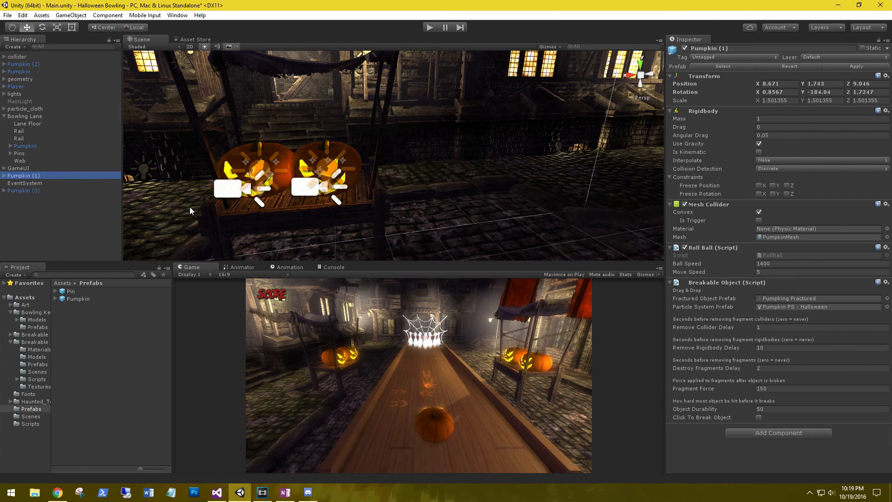
pyautogui.rightClick(703, 246)
pyautogui.click(697, 246)
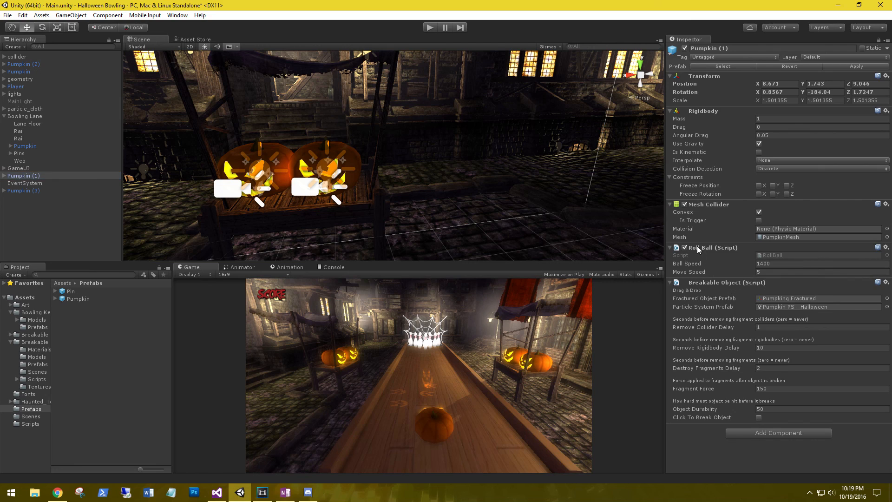
pyautogui.rightClick(703, 247)
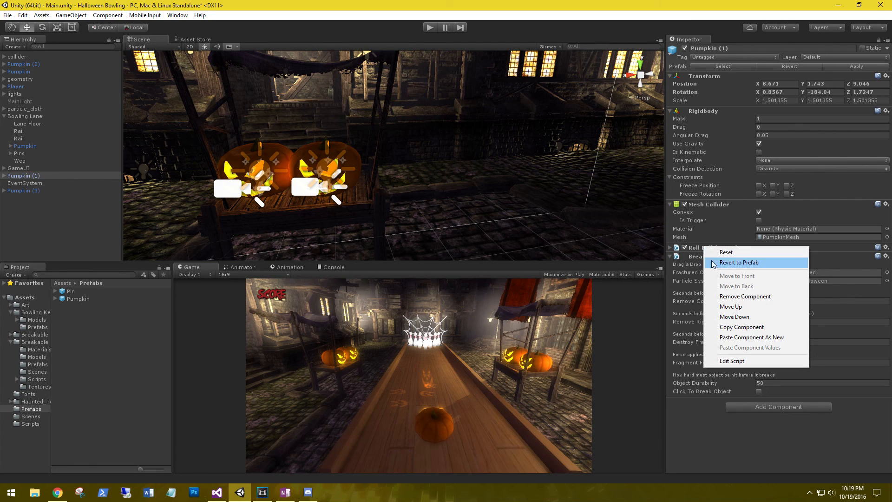
pyautogui.click(717, 296)
pyautogui.click(758, 382)
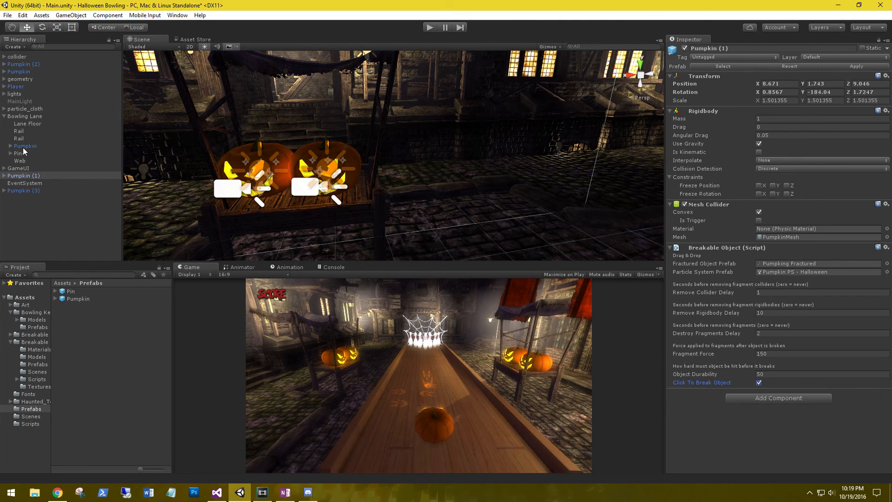
# Remove the Roll Ball script from the stall's top-level Pumpkin outside Bowling Lane and enable its Click To Break Object option
pyautogui.click(18, 71)
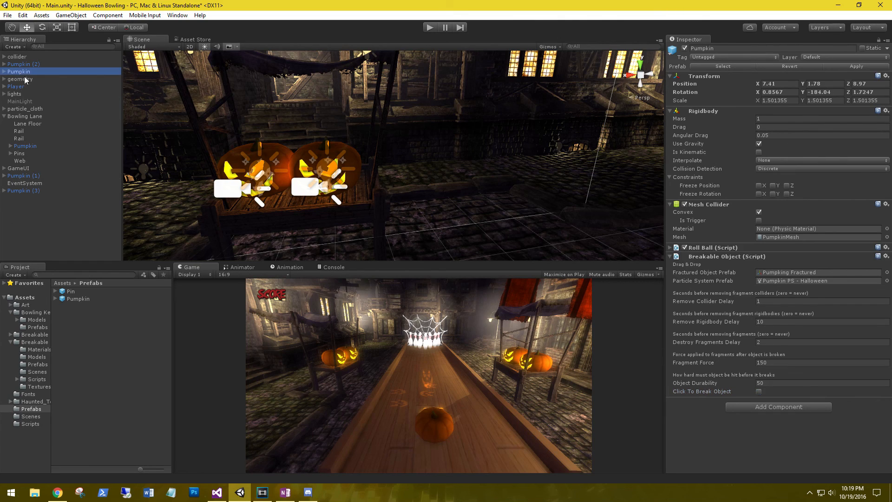
pyautogui.click(697, 246)
pyautogui.rightClick(706, 246)
pyautogui.click(731, 297)
pyautogui.click(759, 383)
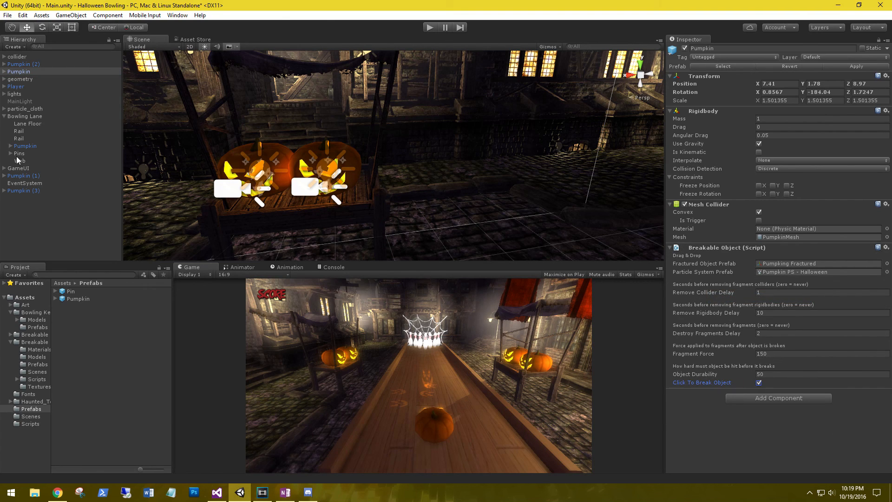
# Enable Click To Break Object on Pumpkin (2) and remove its Roll Ball script
pyautogui.click(23, 64)
pyautogui.click(759, 417)
pyautogui.rightClick(712, 247)
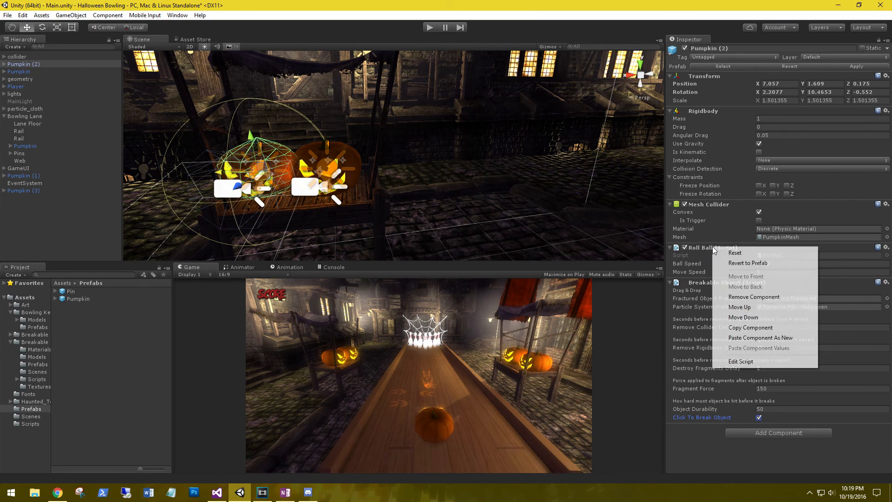
pyautogui.click(728, 296)
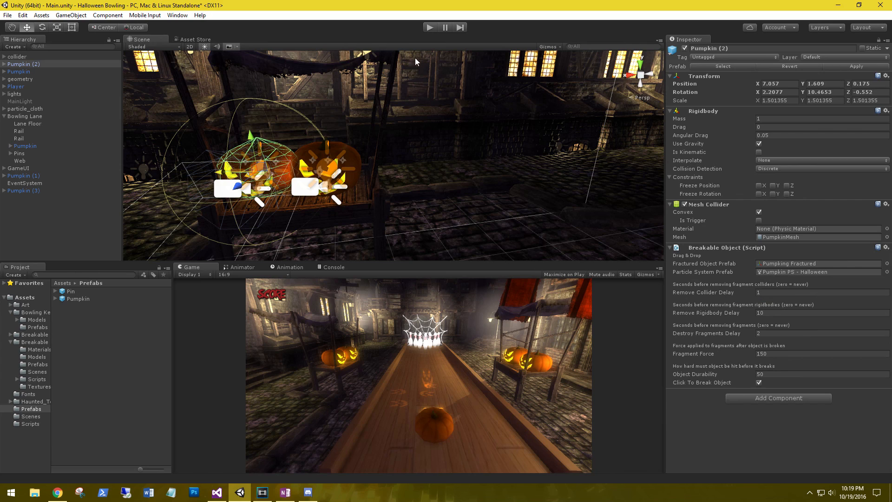
# Play-test the game by breaking the decorative pumpkins on both stalls and bowling the lane pumpkin at the pins, and stop the game
pyautogui.click(430, 28)
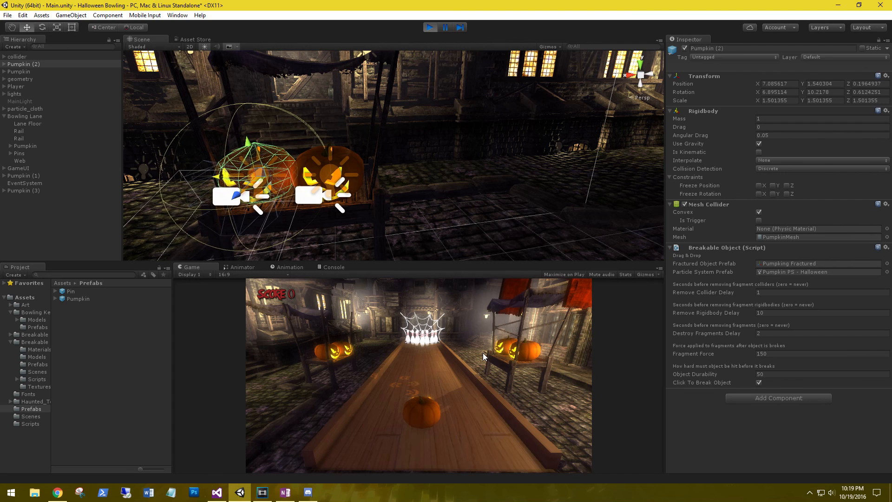
pyautogui.click(527, 355)
pyautogui.click(506, 344)
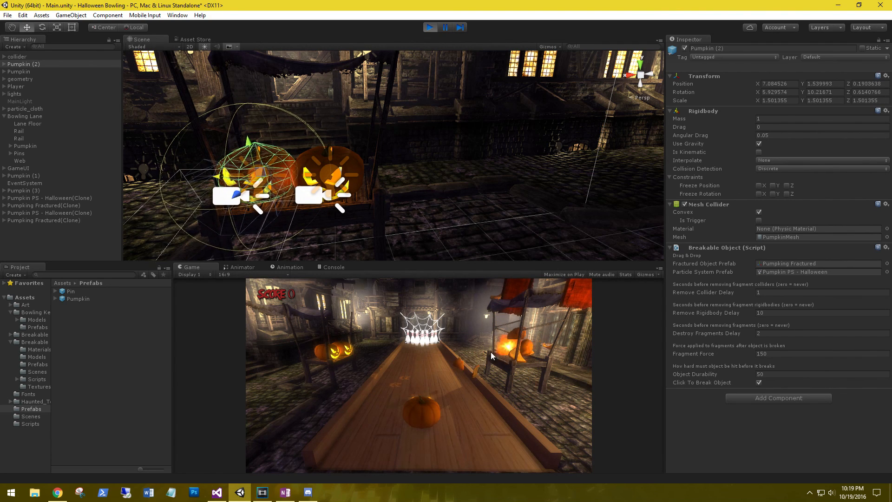
pyautogui.click(325, 353)
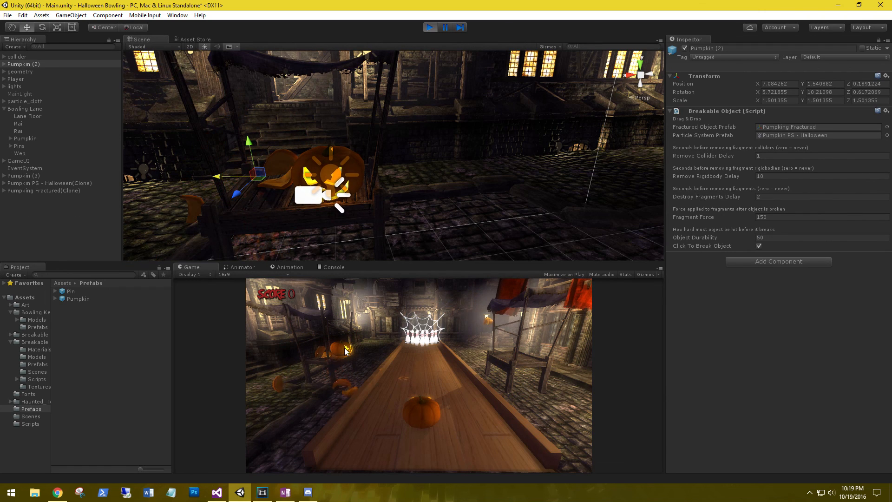
pyautogui.click(344, 348)
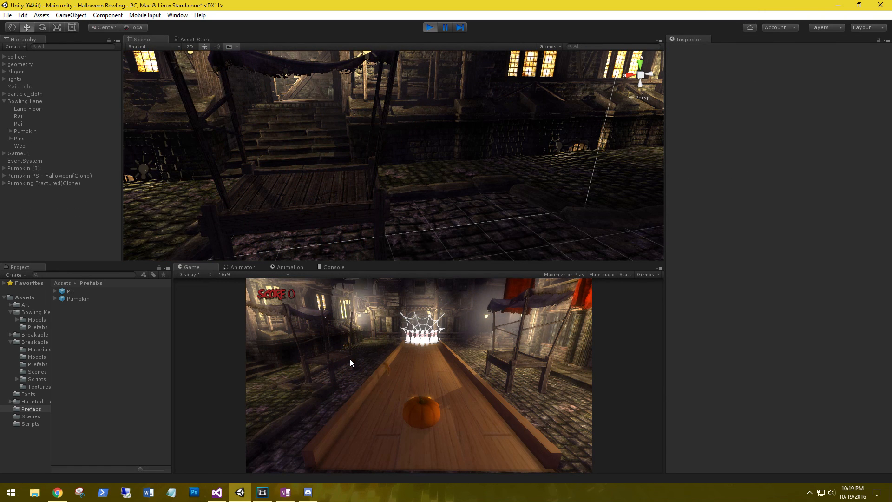
pyautogui.click(426, 416)
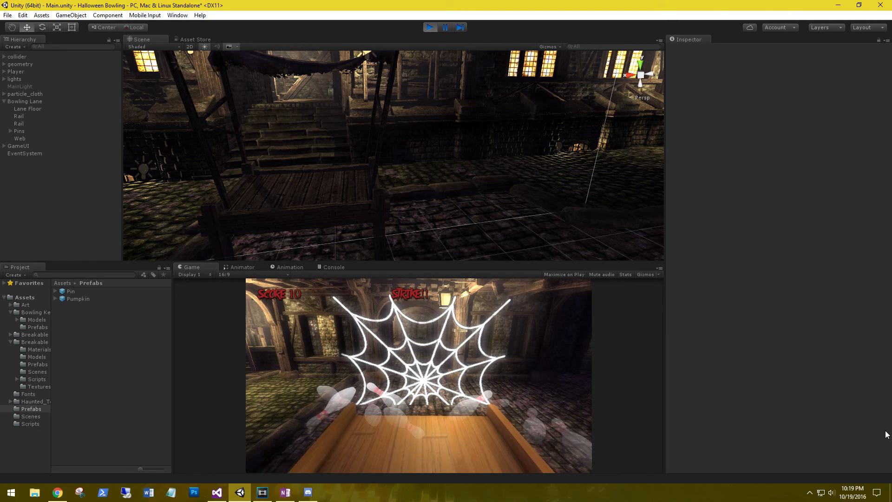
pyautogui.click(430, 27)
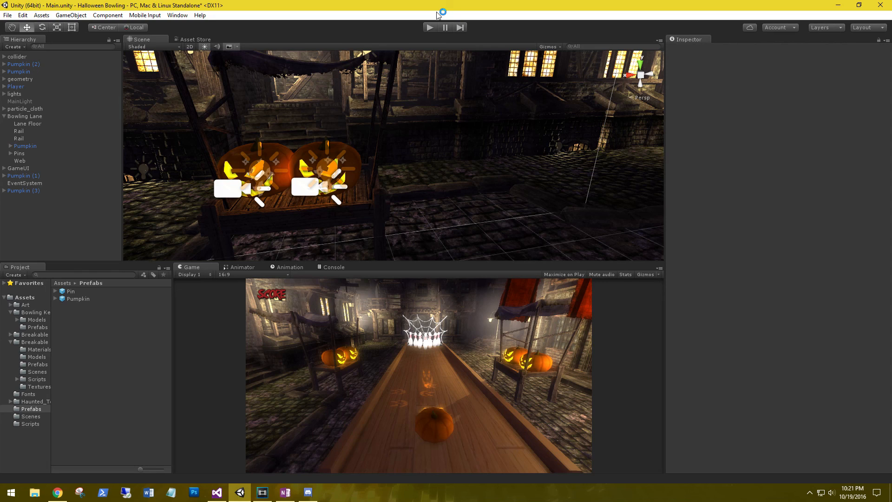